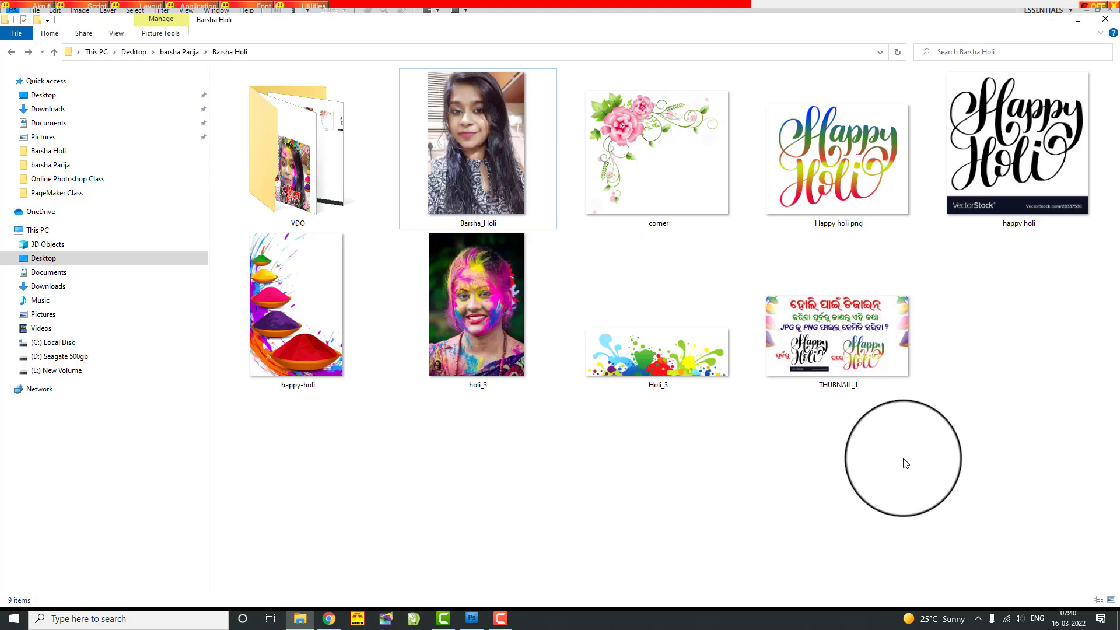
View the THUBNAIL_1 picture at full size and close it.
{"action": "left_click", "coordinate": [862, 344]}
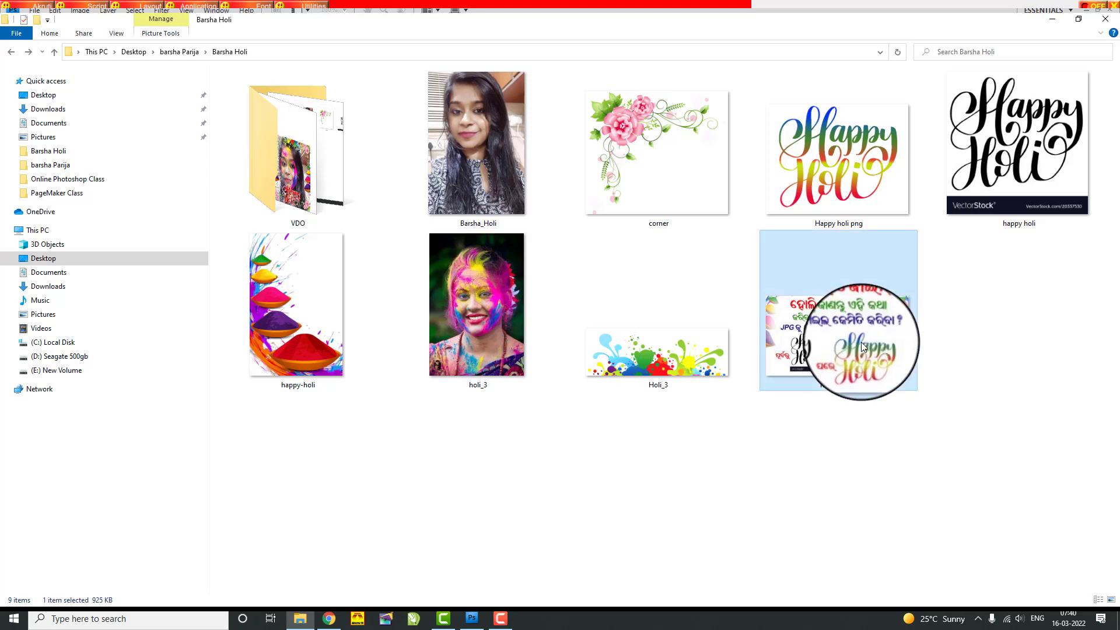
{"action": "double_click", "coordinate": [862, 346]}
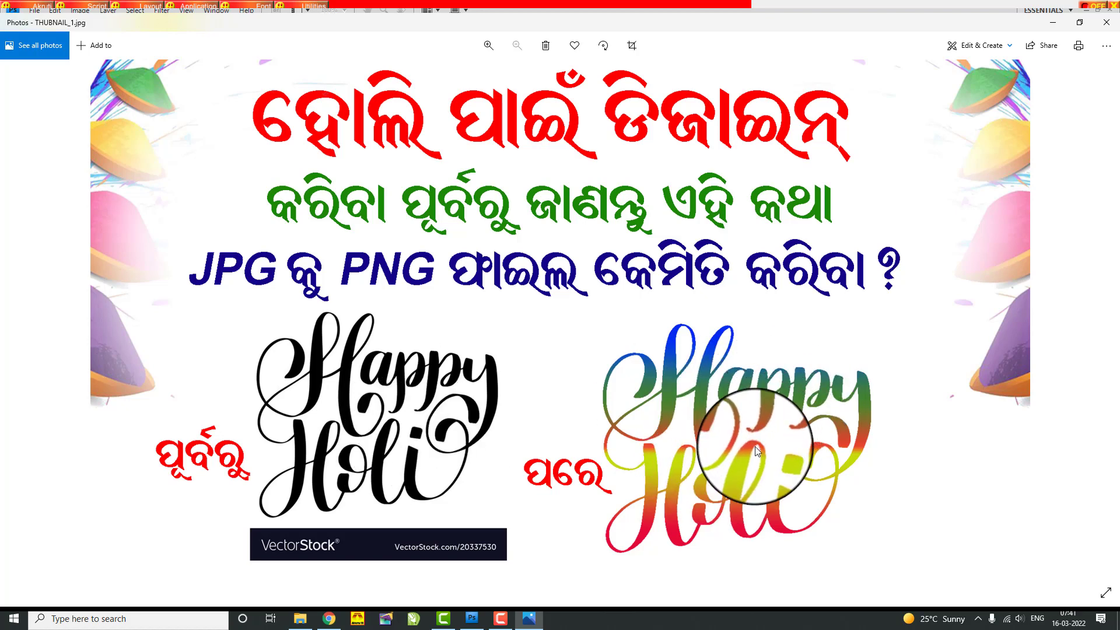
{"action": "left_click", "coordinate": [1107, 23]}
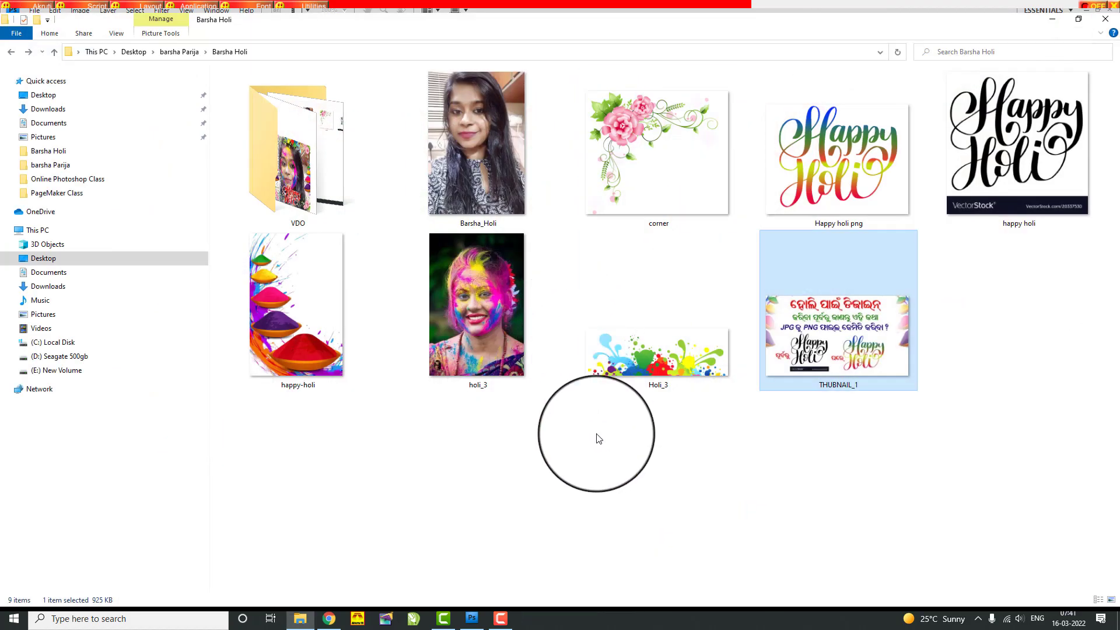
{"action": "left_click", "coordinate": [598, 438]}
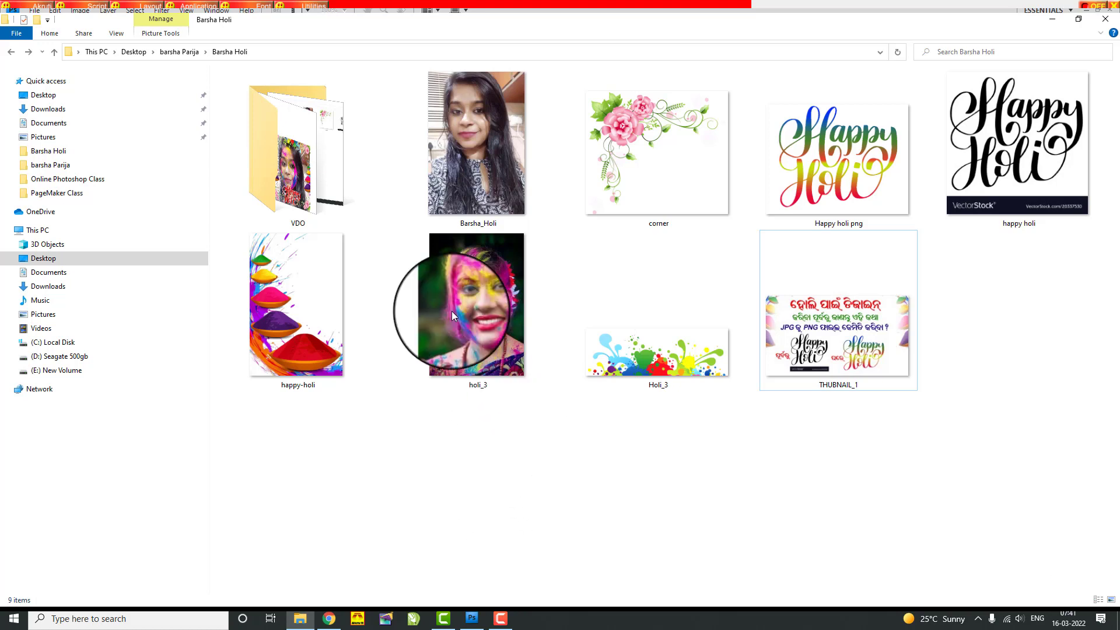
Look over the source pictures in the folder: the colour-covered holi_3 face, the plain portrait and the corner flower image.
{"action": "left_click", "coordinate": [493, 295]}
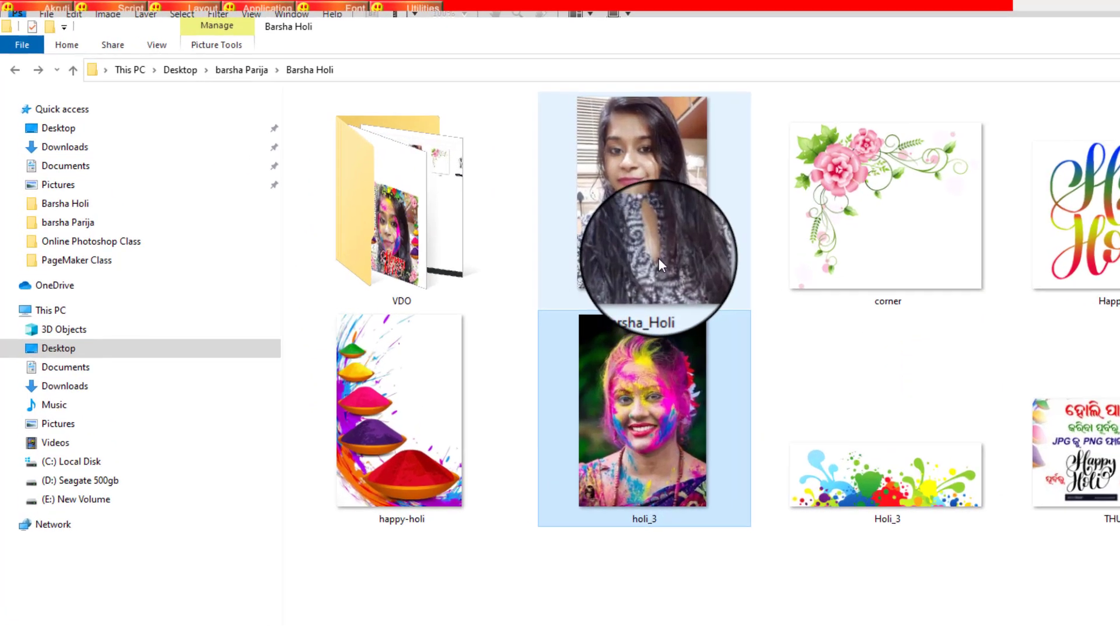
{"action": "left_click", "coordinate": [489, 191]}
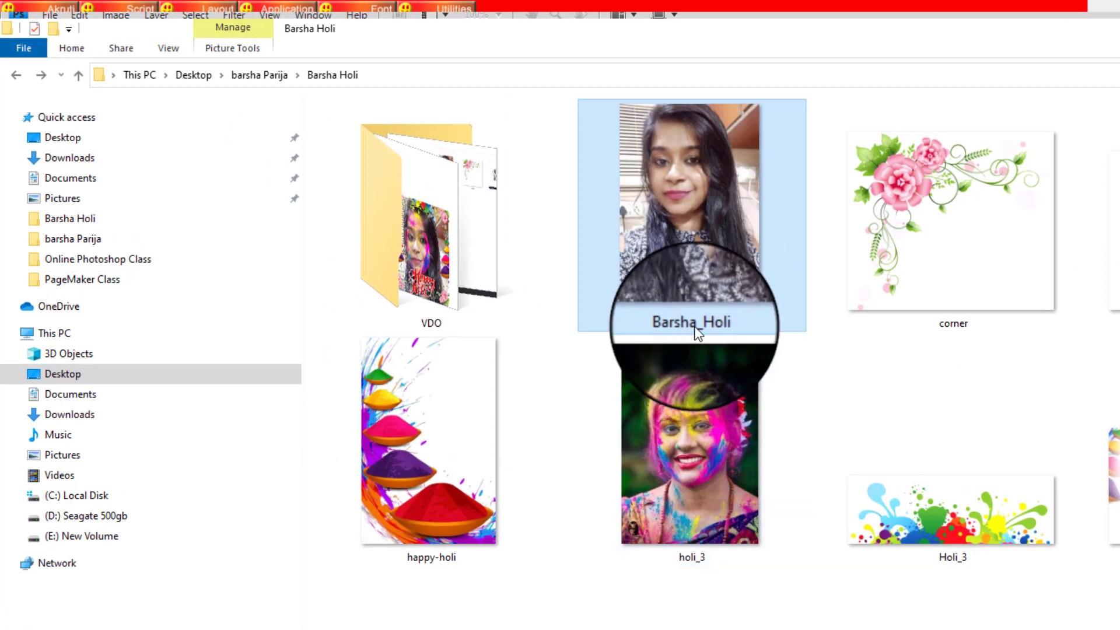
{"action": "left_click", "coordinate": [743, 606]}
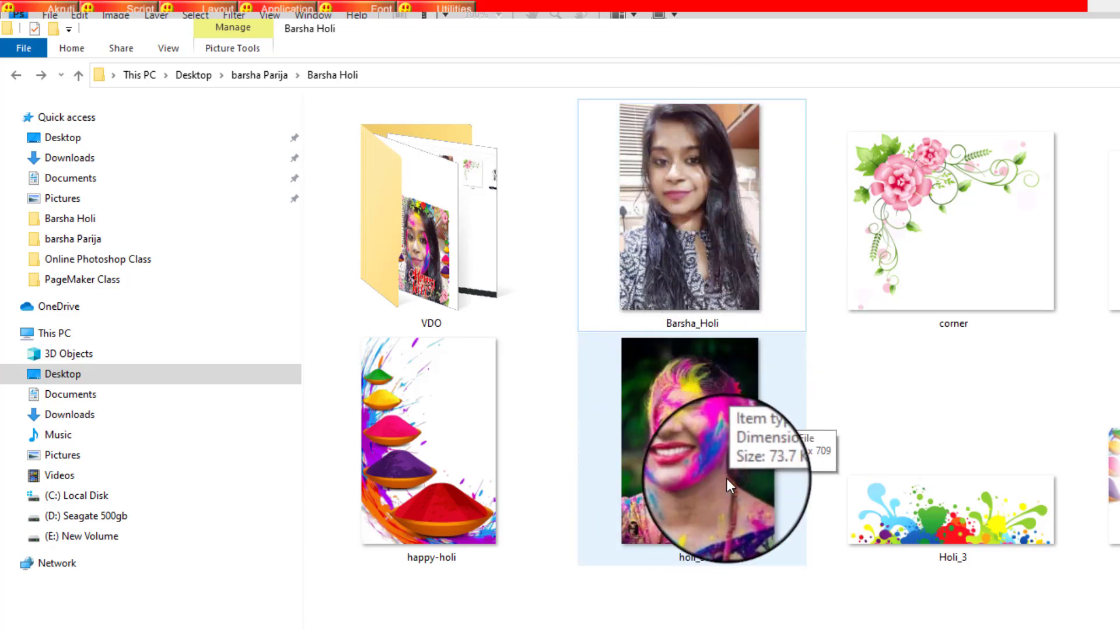
{"action": "left_click", "coordinate": [717, 523]}
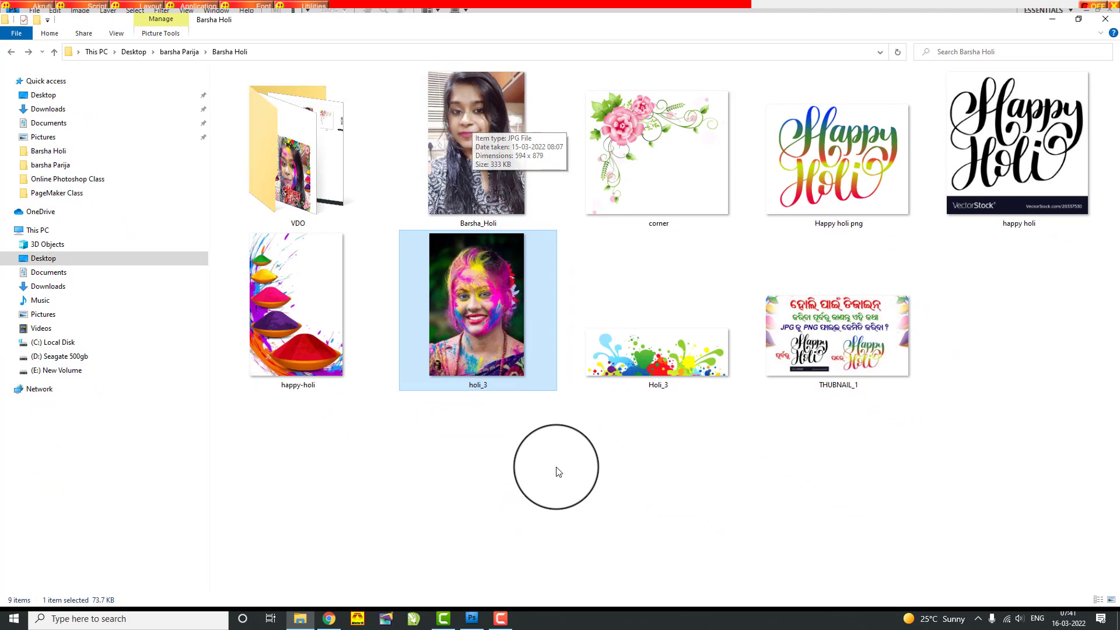
{"action": "left_click", "coordinate": [563, 478]}
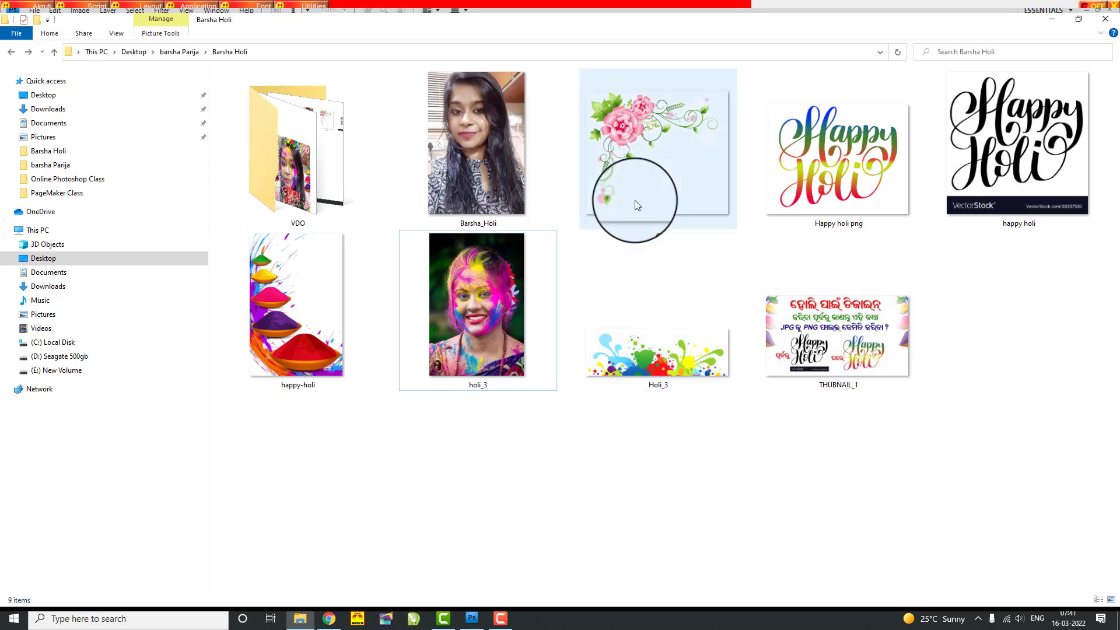
{"action": "left_click", "coordinate": [622, 137]}
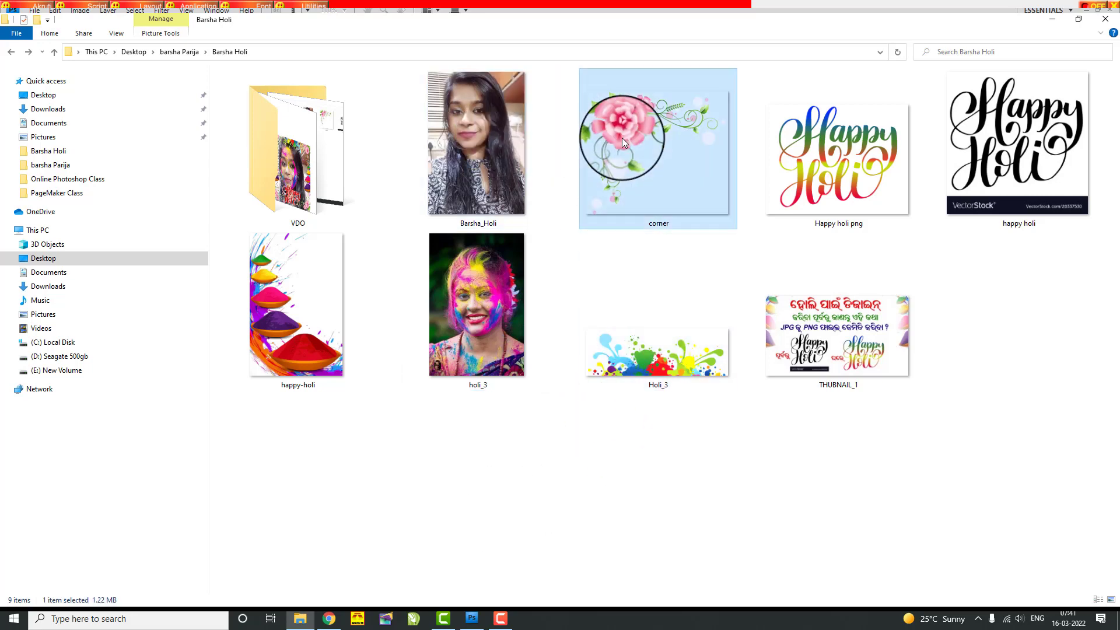
Move the black "happy holi" picture and THUBNAIL_1 into the VDO folder.
{"action": "left_click", "coordinate": [835, 149]}
{"action": "left_click_drag", "start_coordinate": [1017, 157], "coordinate": [307, 183]}
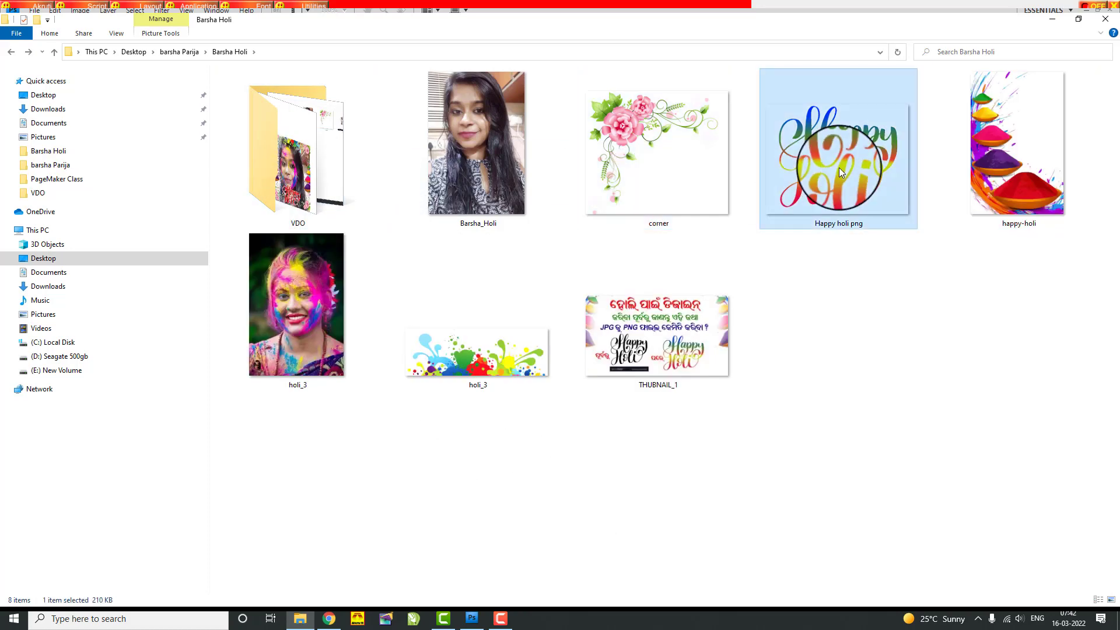
{"action": "left_click", "coordinate": [499, 180]}
{"action": "left_click", "coordinate": [664, 177]}
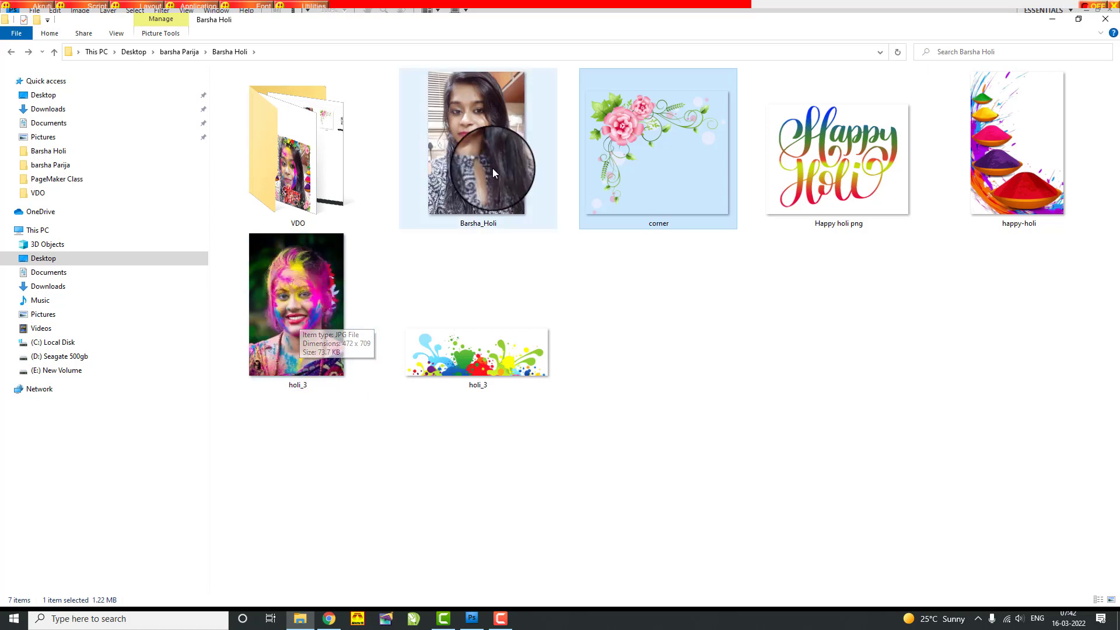
Open the plain portrait and the colour-covered holi_3 photo together in Photoshop.
{"action": "left_click", "coordinate": [293, 286]}
{"action": "left_click", "coordinate": [475, 188], "text": "ctrl"}
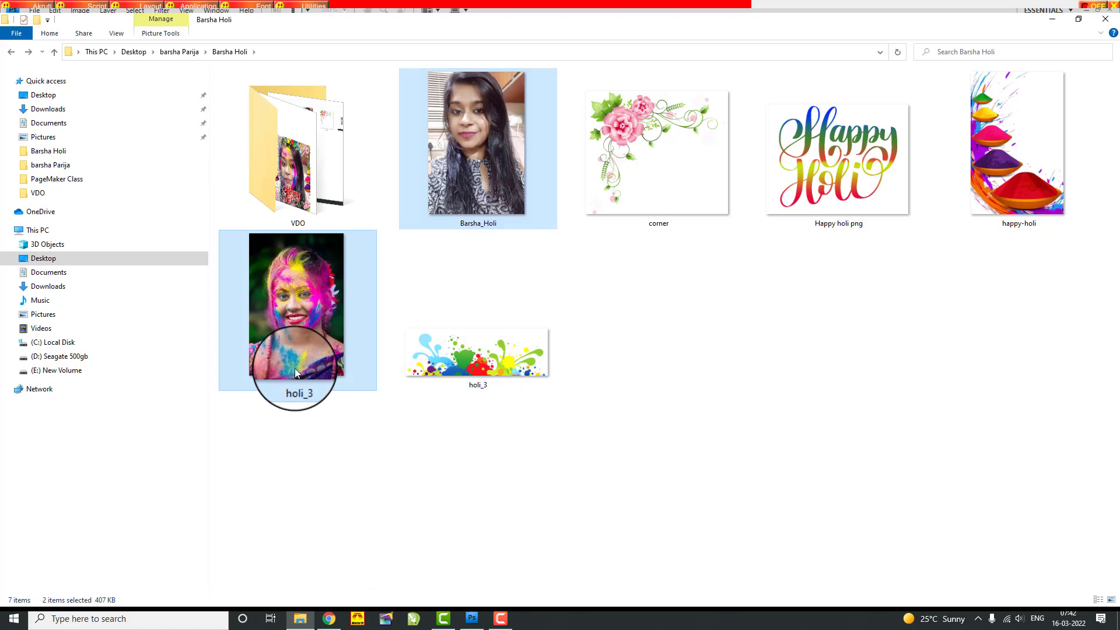
{"action": "left_click_drag", "start_coordinate": [295, 374], "coordinate": [430, 273]}
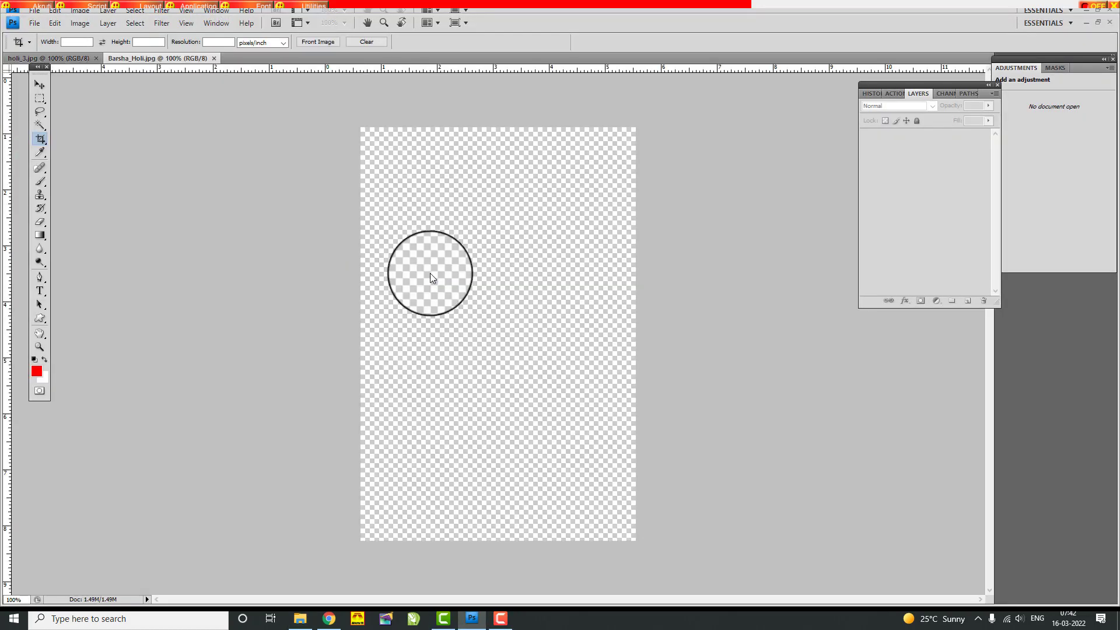
Activate the Move tool and set the ruler units to inches.
{"action": "left_click", "coordinate": [39, 85]}
{"action": "left_click", "coordinate": [35, 25]}
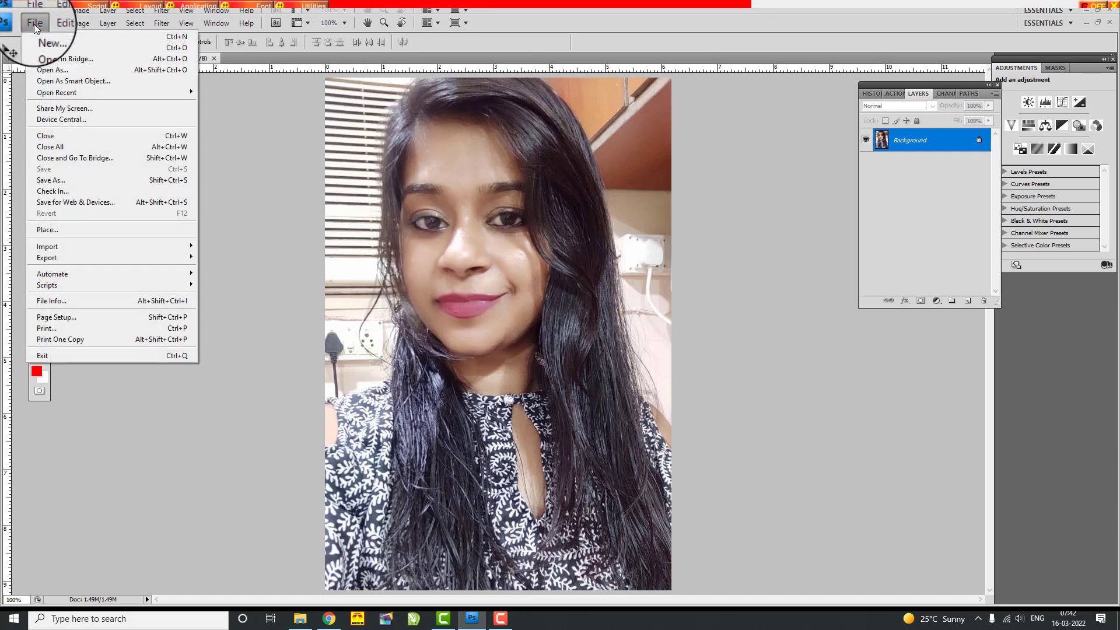
{"action": "left_click", "coordinate": [319, 176]}
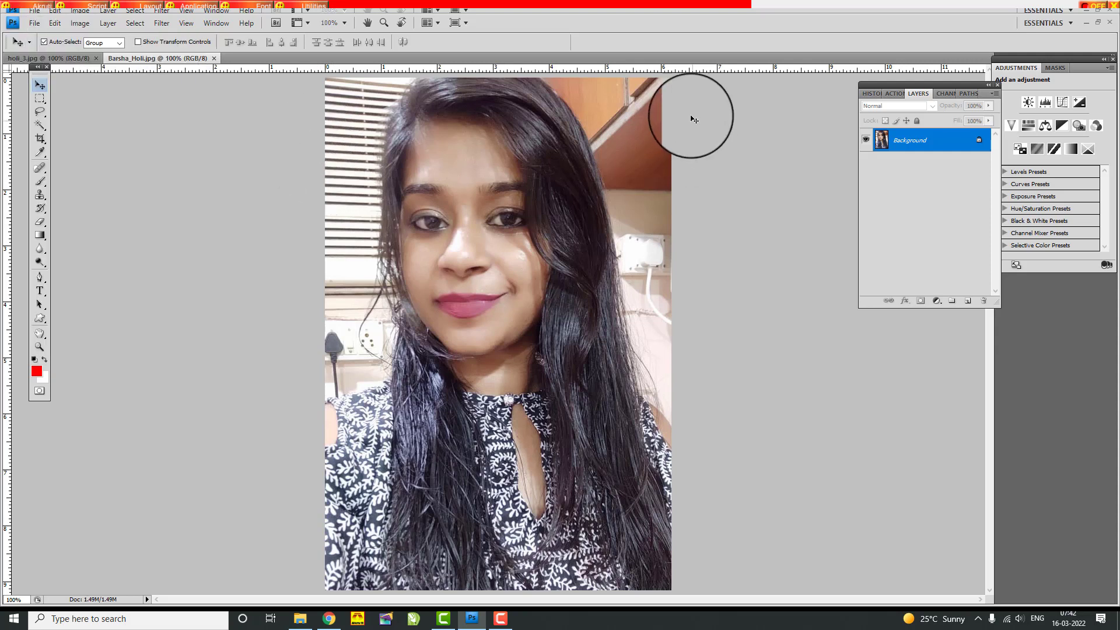
{"action": "right_click", "coordinate": [633, 69]}
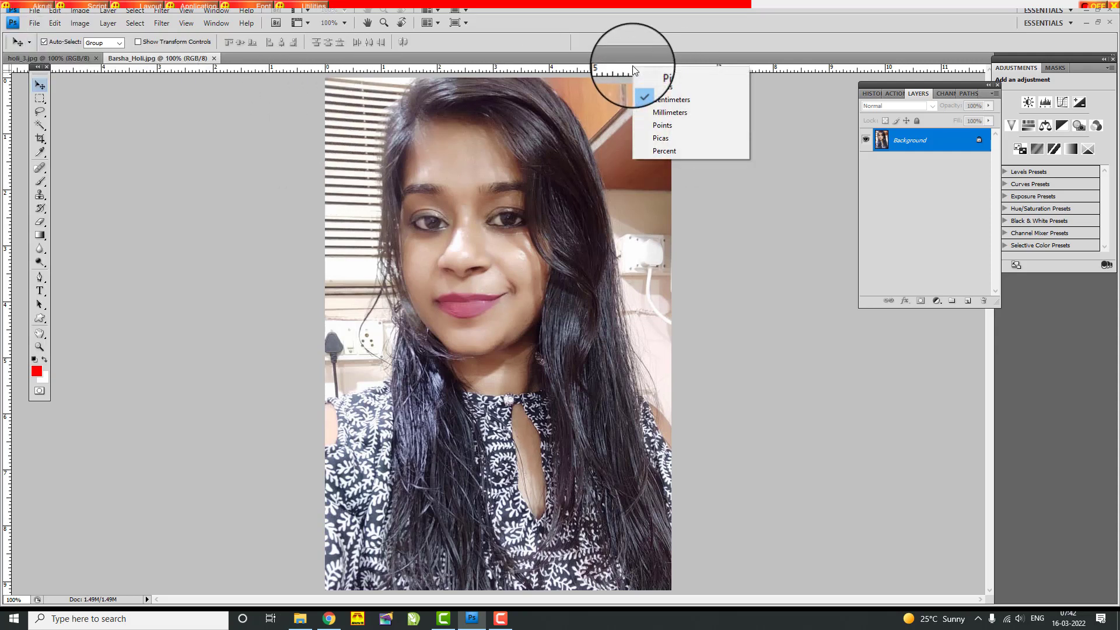
{"action": "left_click", "coordinate": [666, 87]}
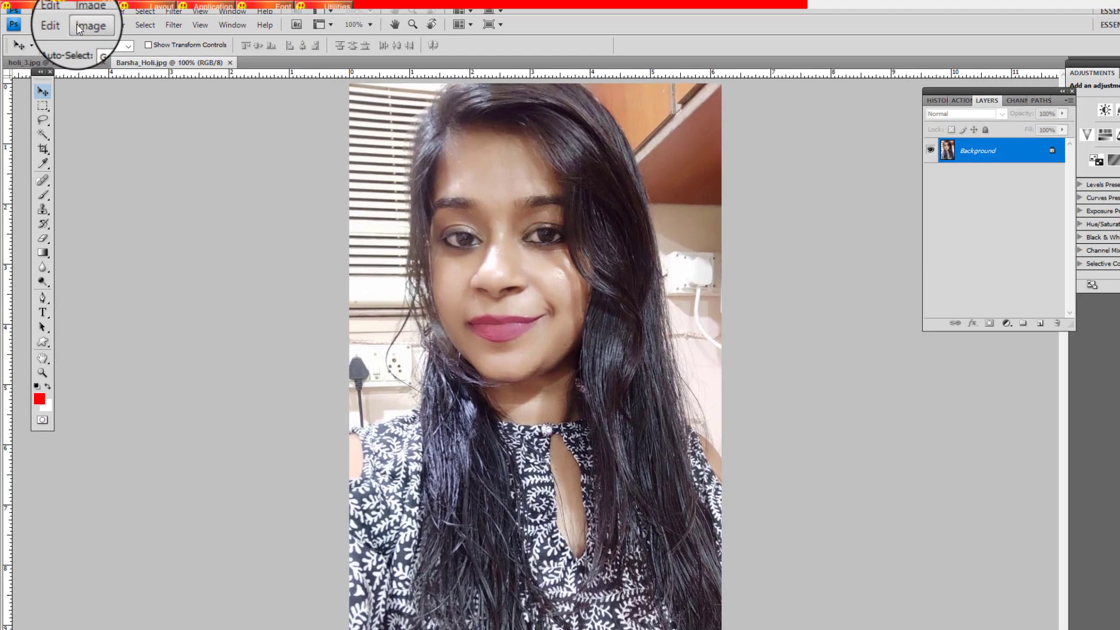
Widen the portrait's canvas to 12 inches, anchored at the middle right so the white extension falls left of the photo.
{"action": "left_click", "coordinate": [79, 26]}
{"action": "left_click", "coordinate": [105, 131]}
{"action": "left_click", "coordinate": [564, 278]}
{"action": "left_click_drag", "start_coordinate": [549, 215], "coordinate": [489, 215]}
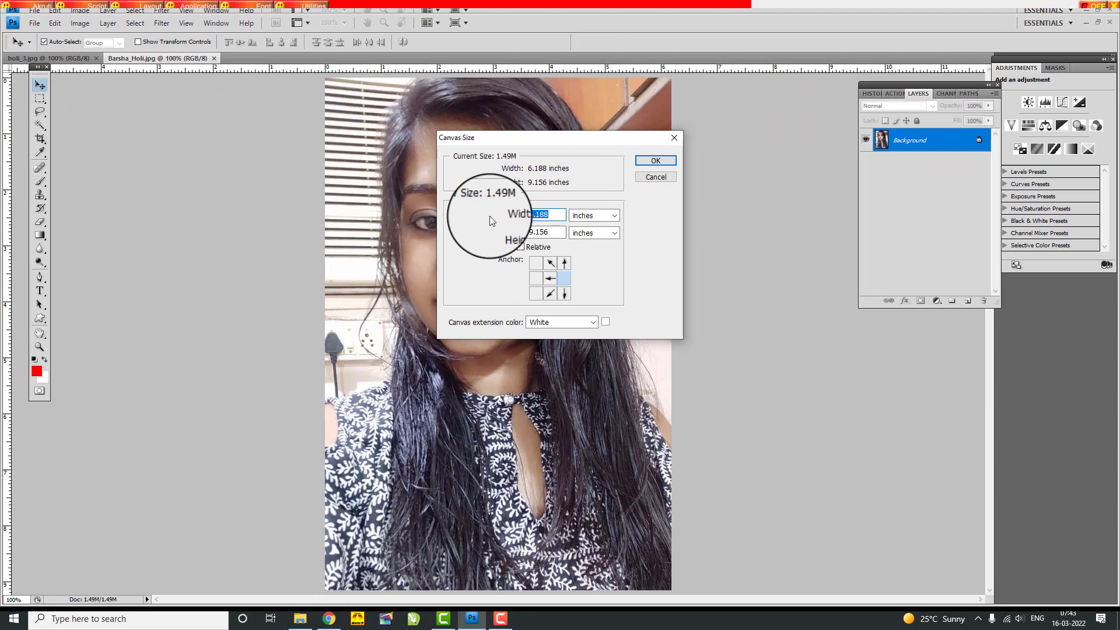
{"action": "type", "text": "12"}
{"action": "key", "text": "Return"}
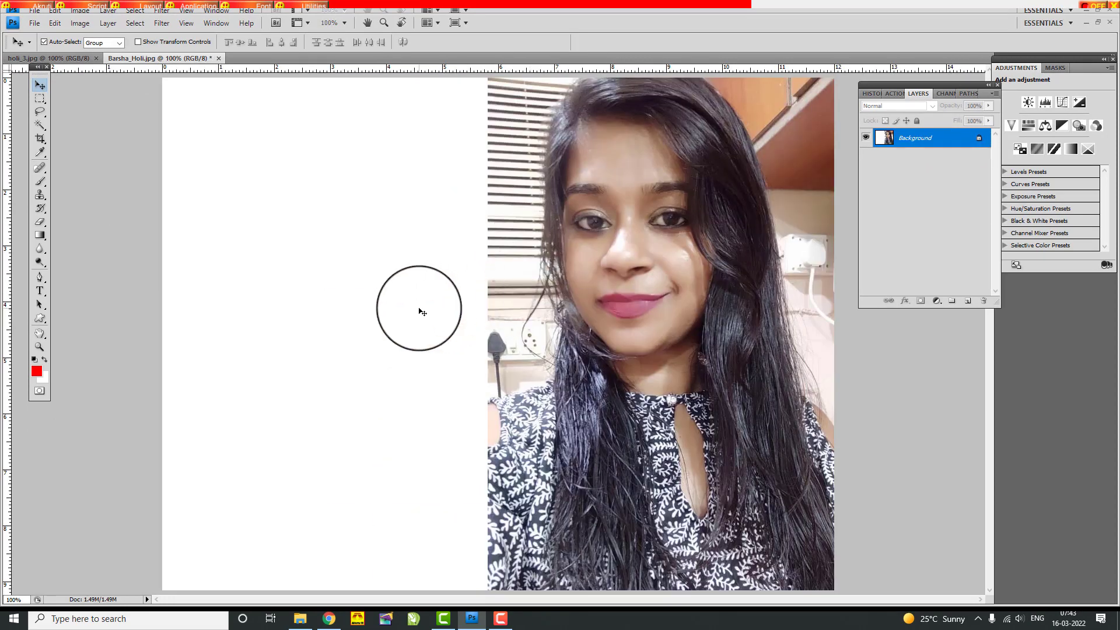
{"action": "key", "text": "ctrl+0"}
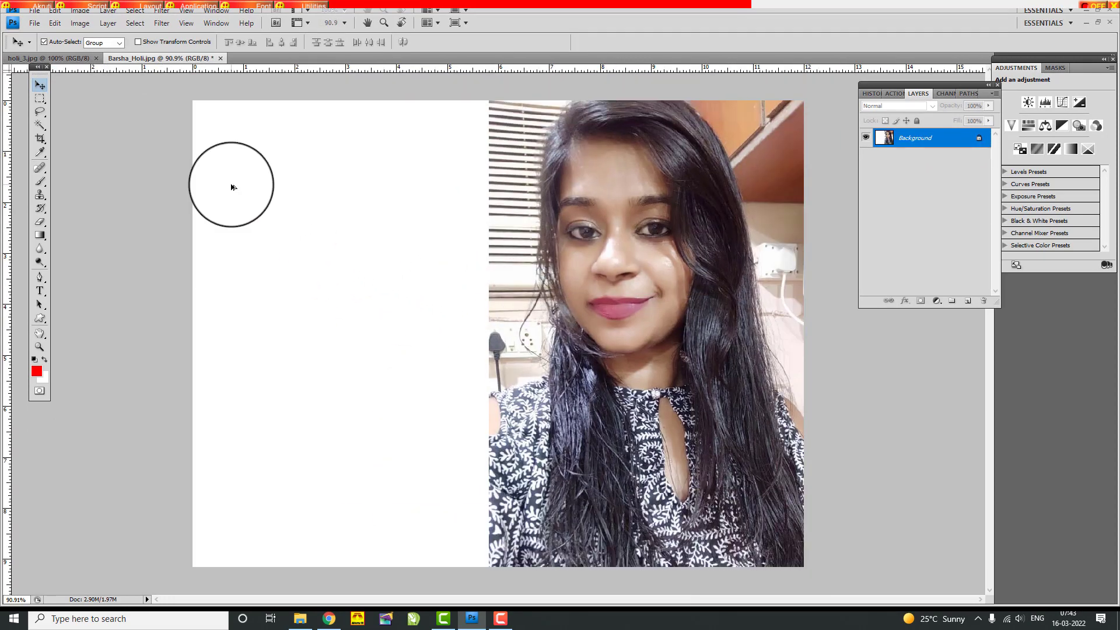
Copy the holi_3 photo into the portrait document, close its source file and place it in the white area beside the portrait.
{"action": "left_click_drag", "start_coordinate": [60, 58], "coordinate": [37, 319]}
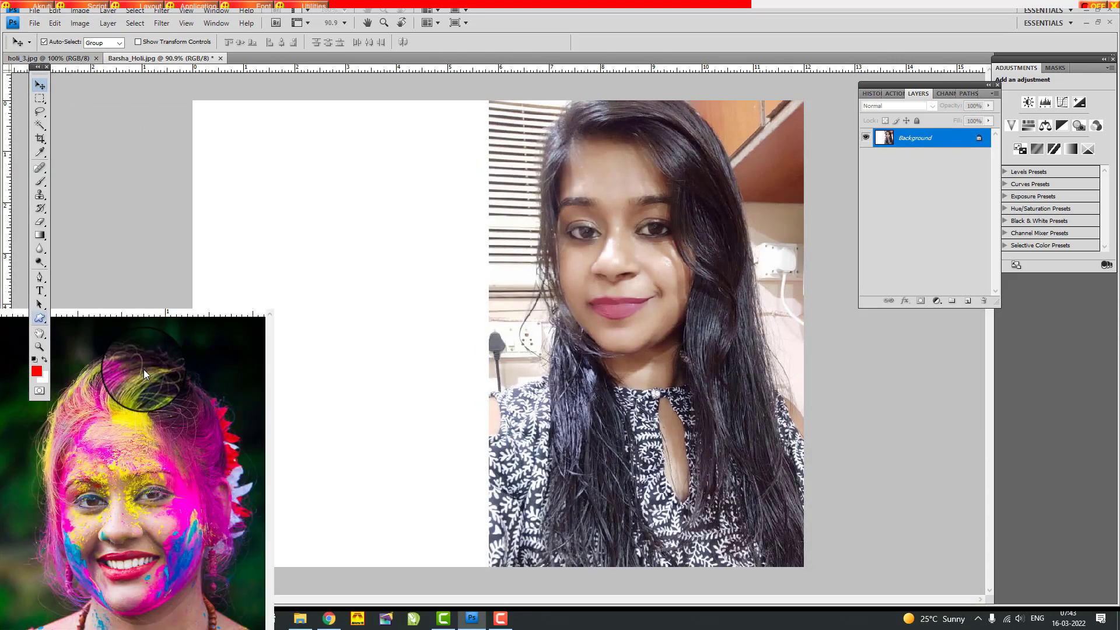
{"action": "left_click_drag", "start_coordinate": [231, 363], "coordinate": [332, 243]}
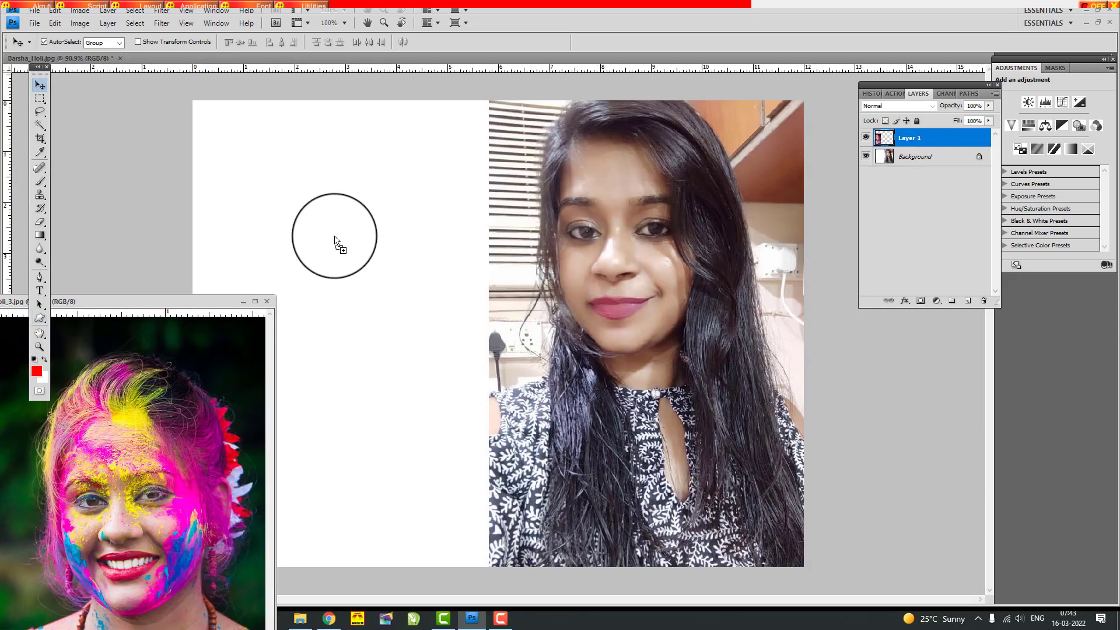
{"action": "left_click", "coordinate": [266, 301]}
{"action": "left_click_drag", "start_coordinate": [261, 295], "coordinate": [381, 219]}
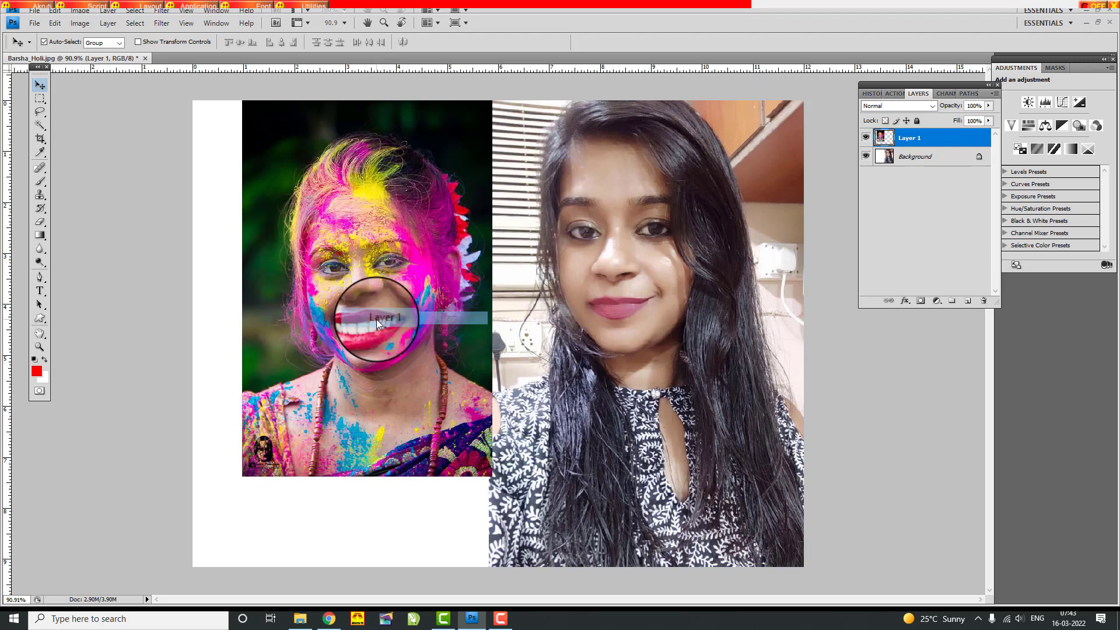
Enlarge the holi_3 layer with Free Transform so it covers more of the white area beside the portrait.
{"action": "key", "text": "ctrl+t"}
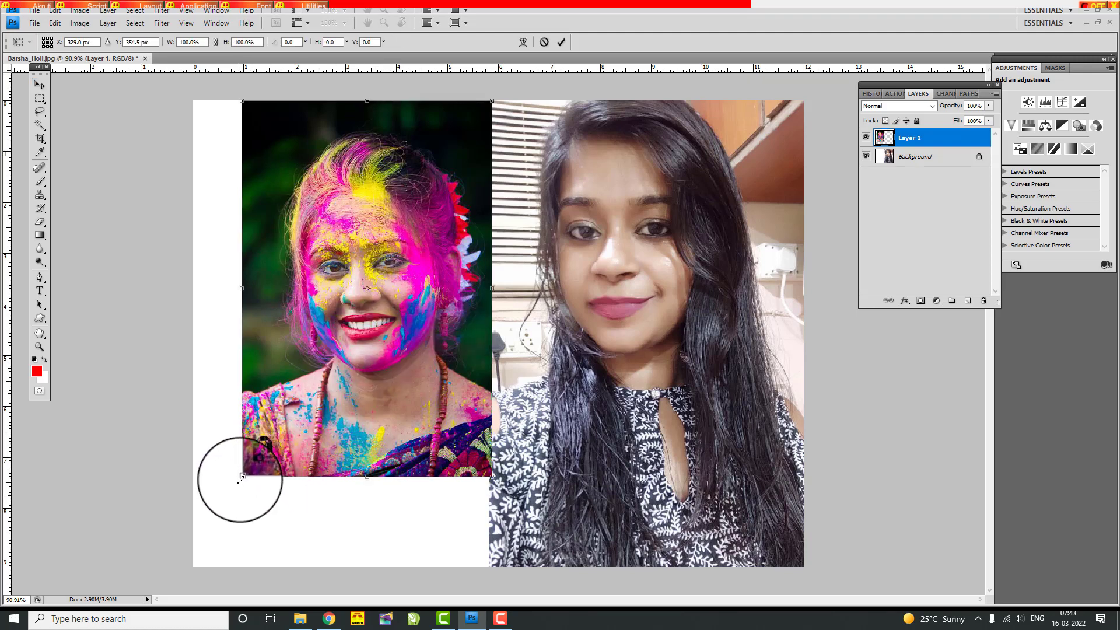
{"action": "left_click_drag", "start_coordinate": [241, 477], "coordinate": [194, 517]}
{"action": "key", "text": "Return"}
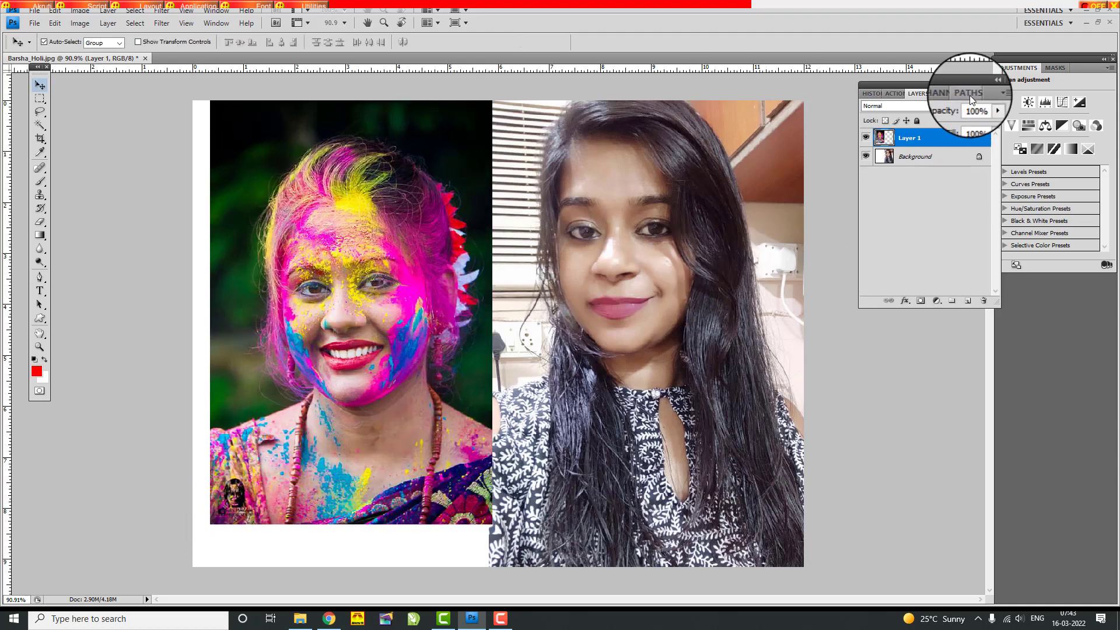
{"action": "left_click_drag", "start_coordinate": [958, 85], "coordinate": [945, 93]}
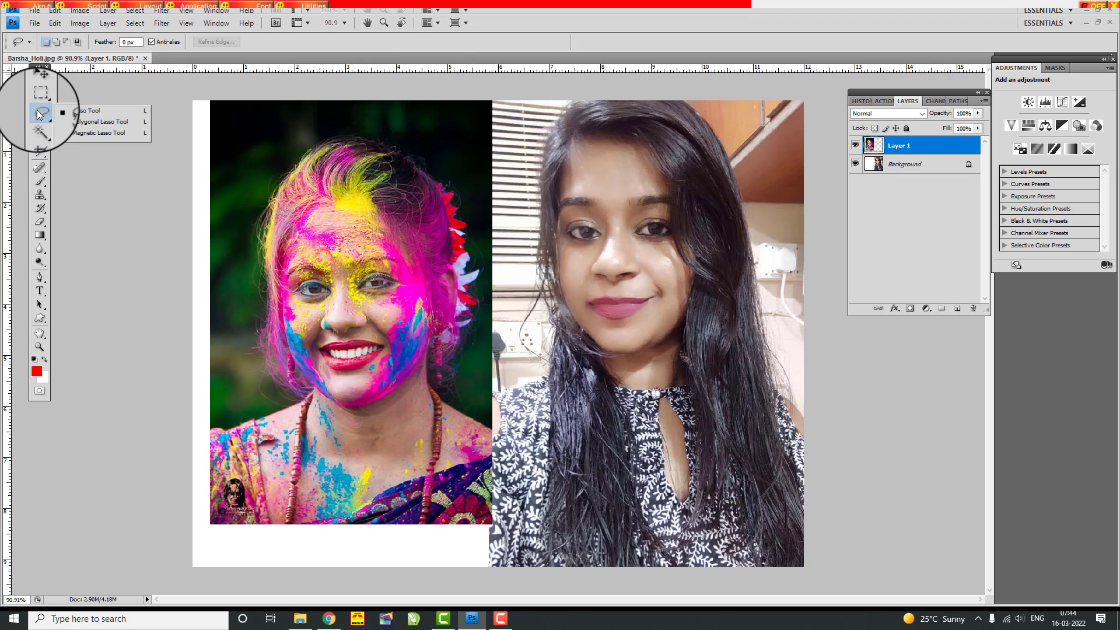
Trace a Lasso selection around the painted cheek on the right side of the holi_3 face, from temple to chin.
{"action": "left_click", "coordinate": [40, 111]}
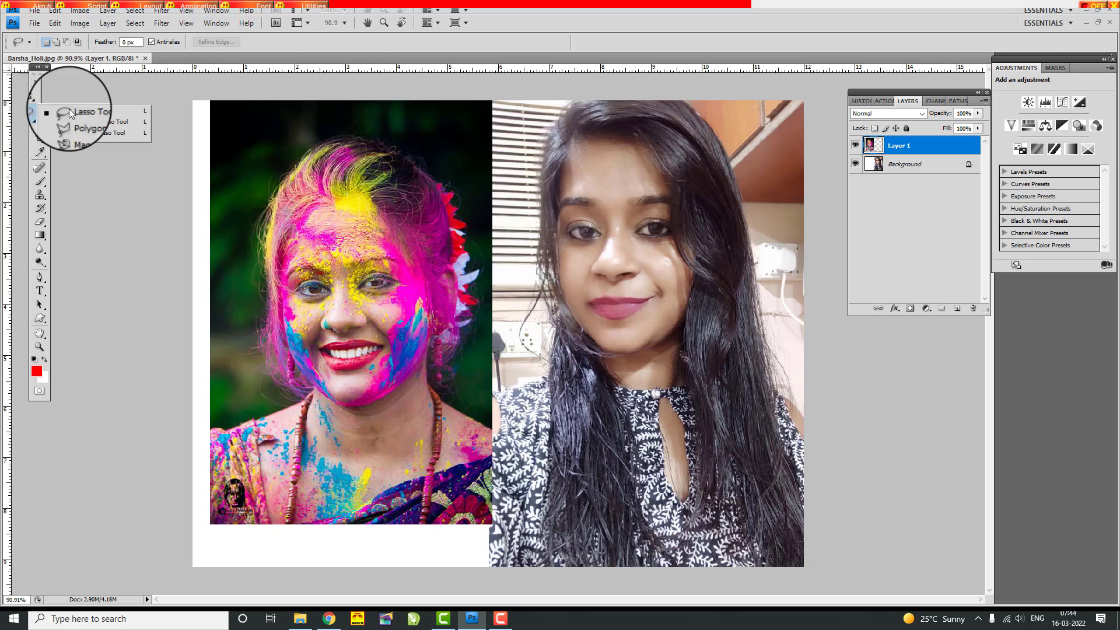
{"action": "left_click", "coordinate": [110, 112]}
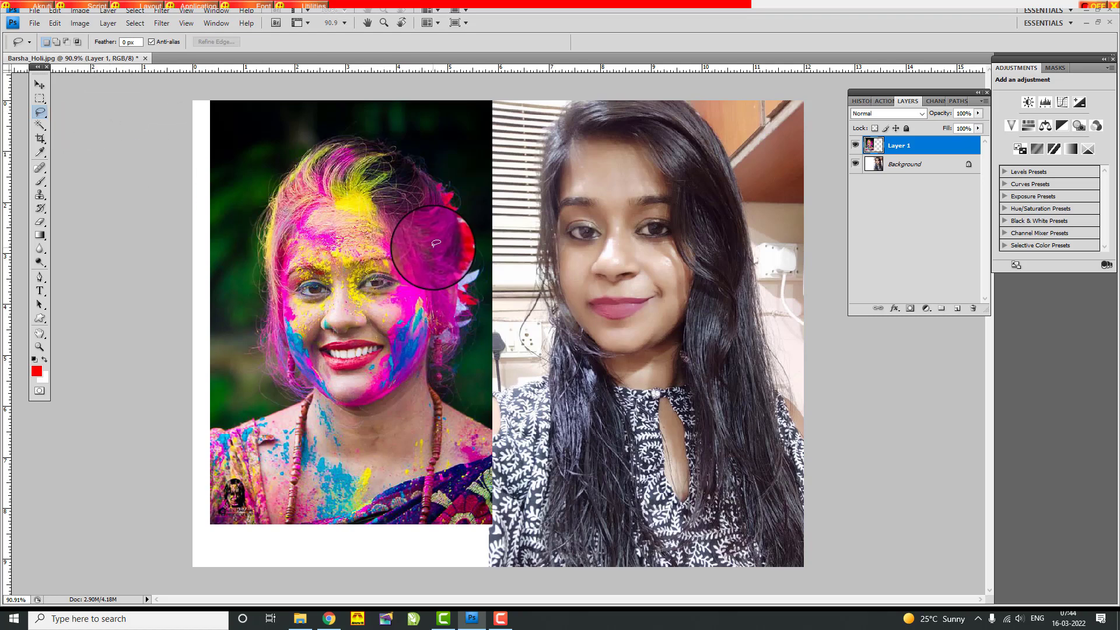
{"action": "scroll", "coordinate": [440, 389], "scroll_direction": "up", "scroll_amount": 1}
{"action": "scroll", "coordinate": [444, 386], "scroll_direction": "up", "scroll_amount": 2}
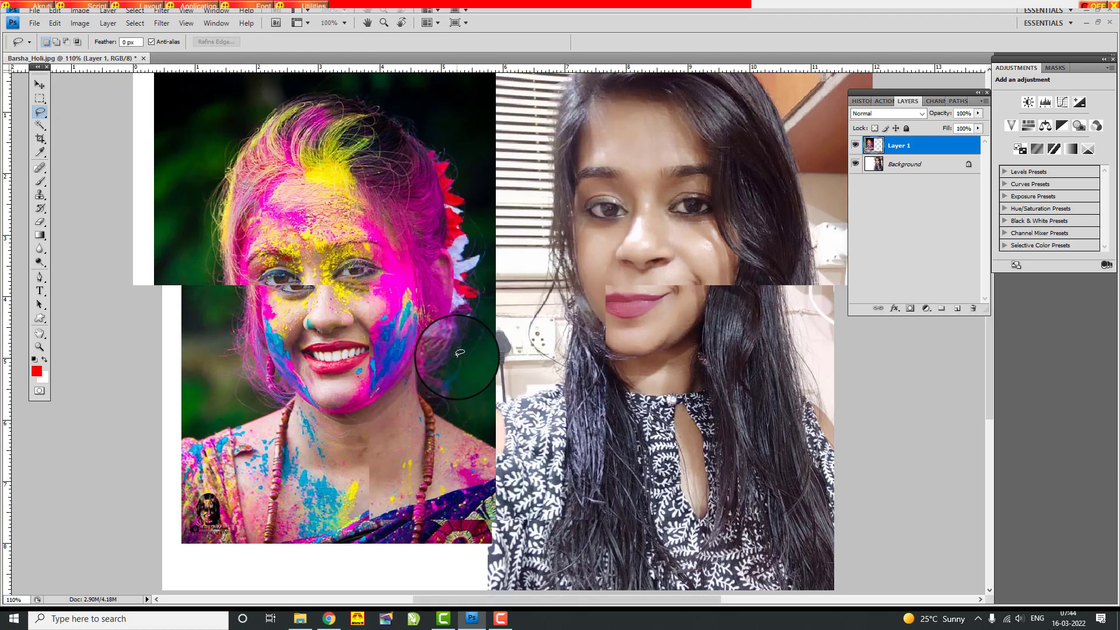
{"action": "scroll", "coordinate": [461, 353], "scroll_direction": "up", "scroll_amount": 1}
{"action": "scroll", "coordinate": [460, 353], "scroll_direction": "up", "scroll_amount": 2}
{"action": "mouse_move", "coordinate": [251, 444]}
{"action": "left_mouse_down"}
{"action": "mouse_move", "coordinate": [300, 400]}
{"action": "mouse_move", "coordinate": [309, 369]}
{"action": "left_mouse_up"}
{"action": "left_click_drag", "start_coordinate": [330, 347], "coordinate": [329, 317]}
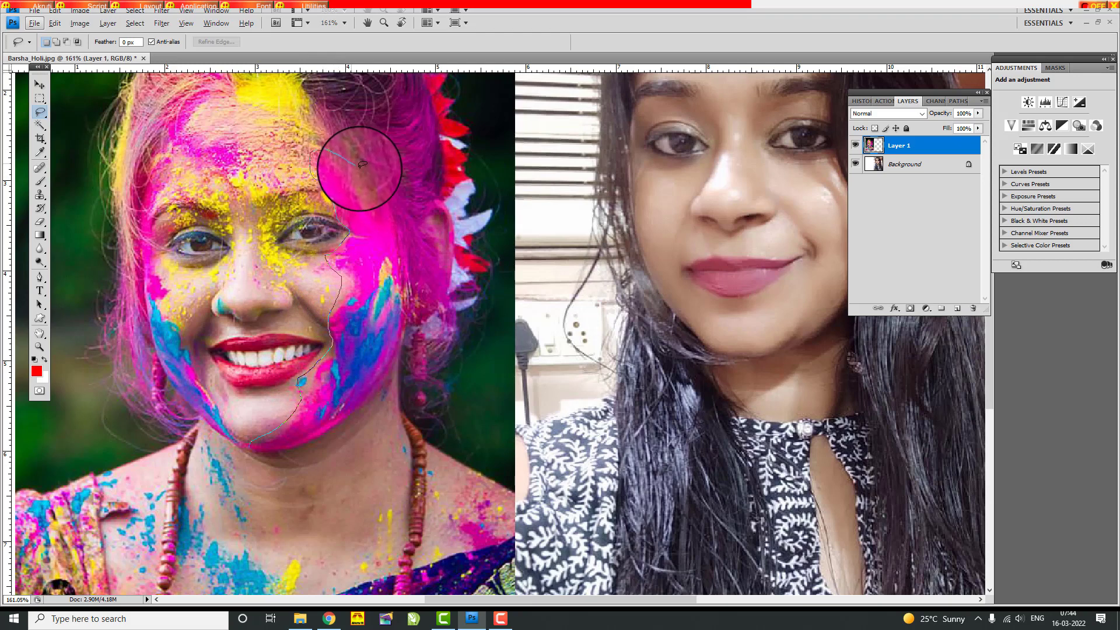
{"action": "mouse_move", "coordinate": [410, 293]}
{"action": "left_mouse_down"}
{"action": "mouse_move", "coordinate": [403, 345]}
{"action": "mouse_move", "coordinate": [353, 415]}
{"action": "mouse_move", "coordinate": [330, 438]}
{"action": "mouse_move", "coordinate": [250, 450]}
{"action": "left_mouse_up"}
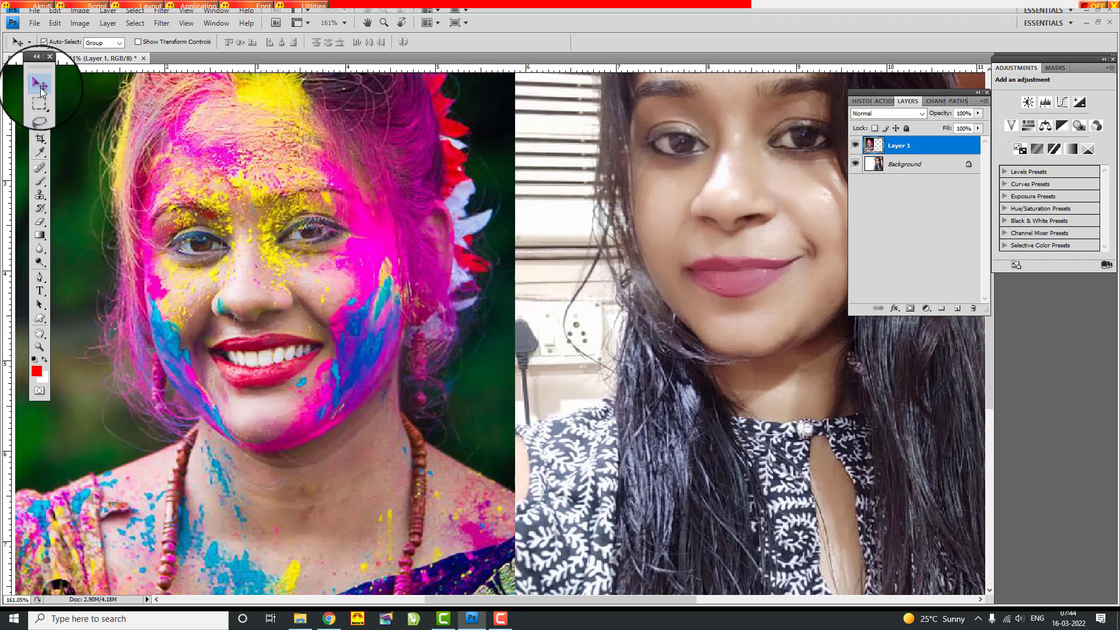
Copy the selected painted cheek to its own layer and place it over the right cheek of the plain portrait.
{"action": "scroll", "coordinate": [373, 312], "scroll_direction": "down", "scroll_amount": 2}
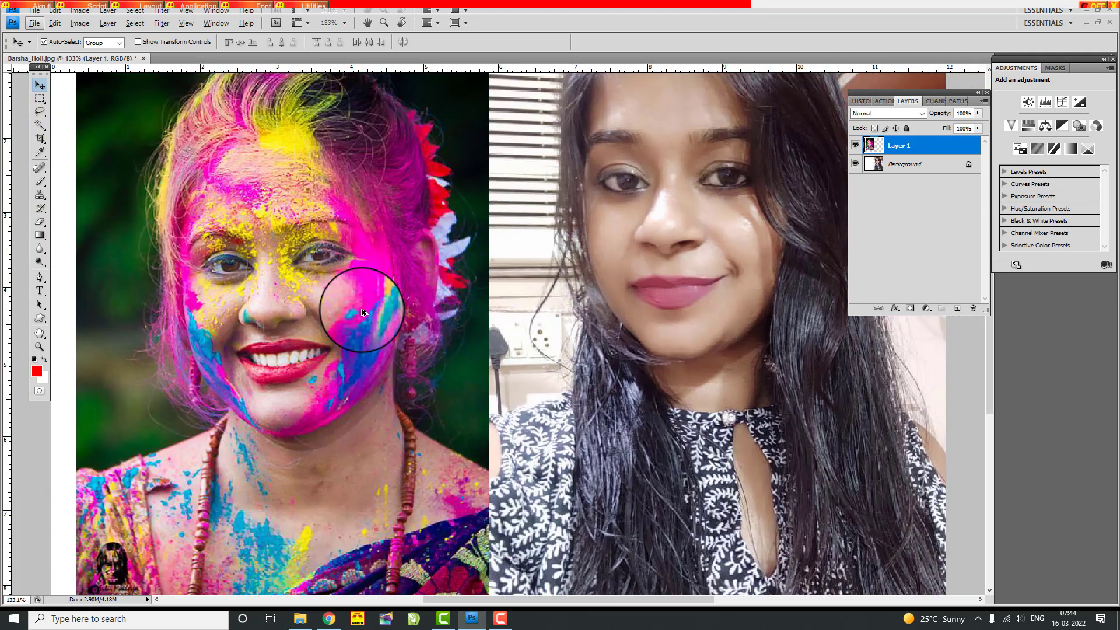
{"action": "key", "text": "ctrl+j"}
{"action": "left_click_drag", "start_coordinate": [389, 310], "coordinate": [548, 326]}
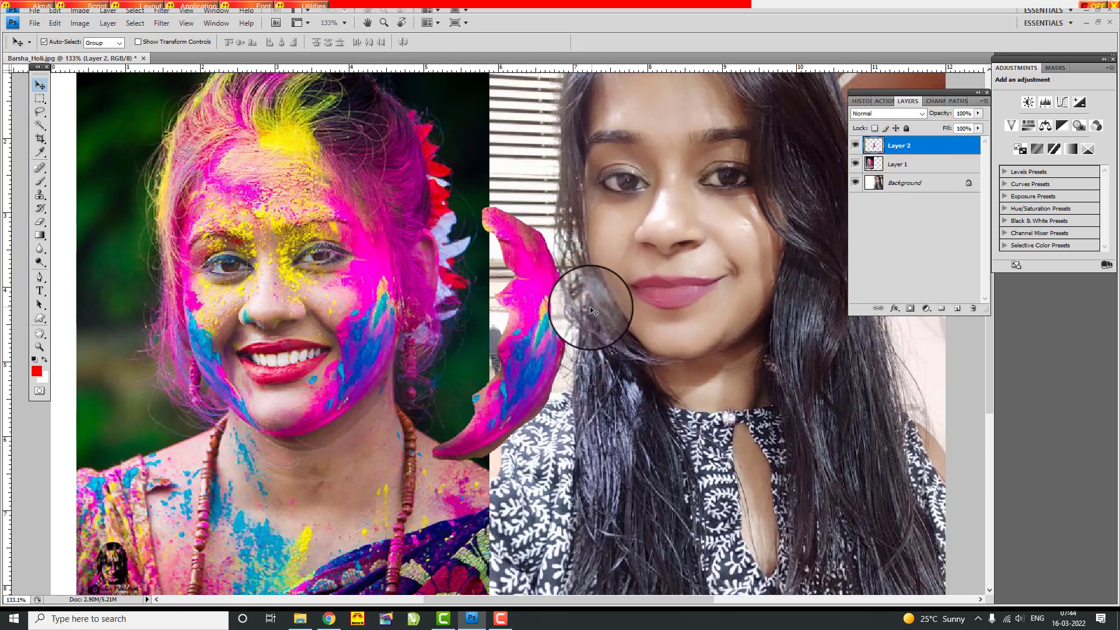
{"action": "mouse_move", "coordinate": [534, 298]}
{"action": "left_mouse_down"}
{"action": "mouse_move", "coordinate": [732, 225]}
{"action": "mouse_move", "coordinate": [760, 209]}
{"action": "mouse_move", "coordinate": [750, 200]}
{"action": "left_mouse_up"}
{"action": "scroll", "coordinate": [600, 325], "scroll_direction": "down", "scroll_amount": 2}
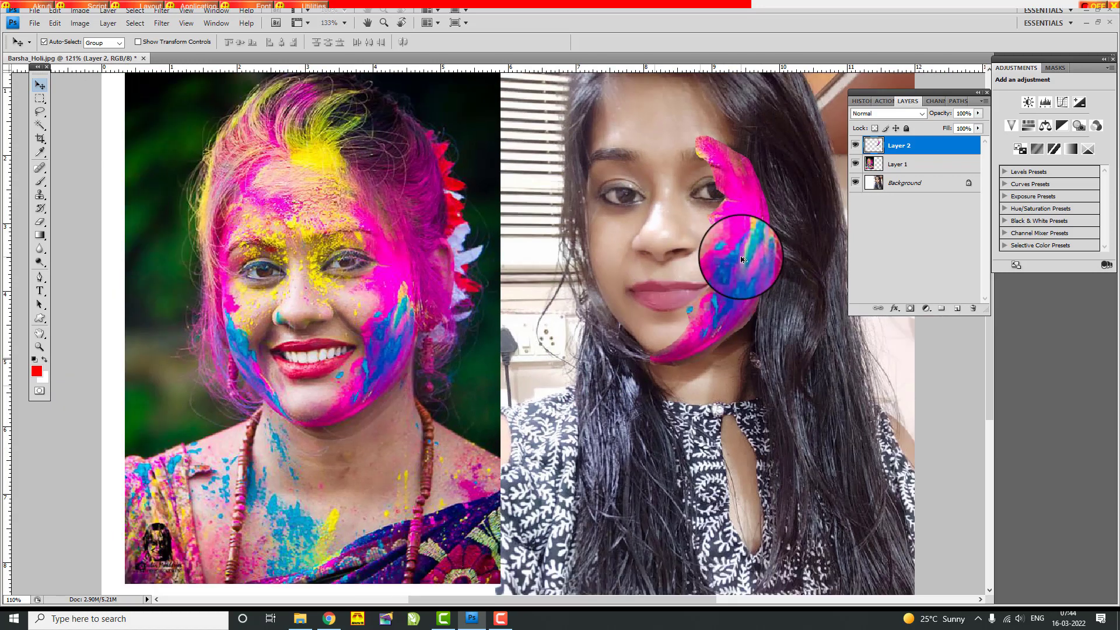
Nudge the painted cheek patch slightly upward to fit the right side of the portrait's face.
{"action": "scroll", "coordinate": [742, 259], "scroll_direction": "down", "scroll_amount": 1}
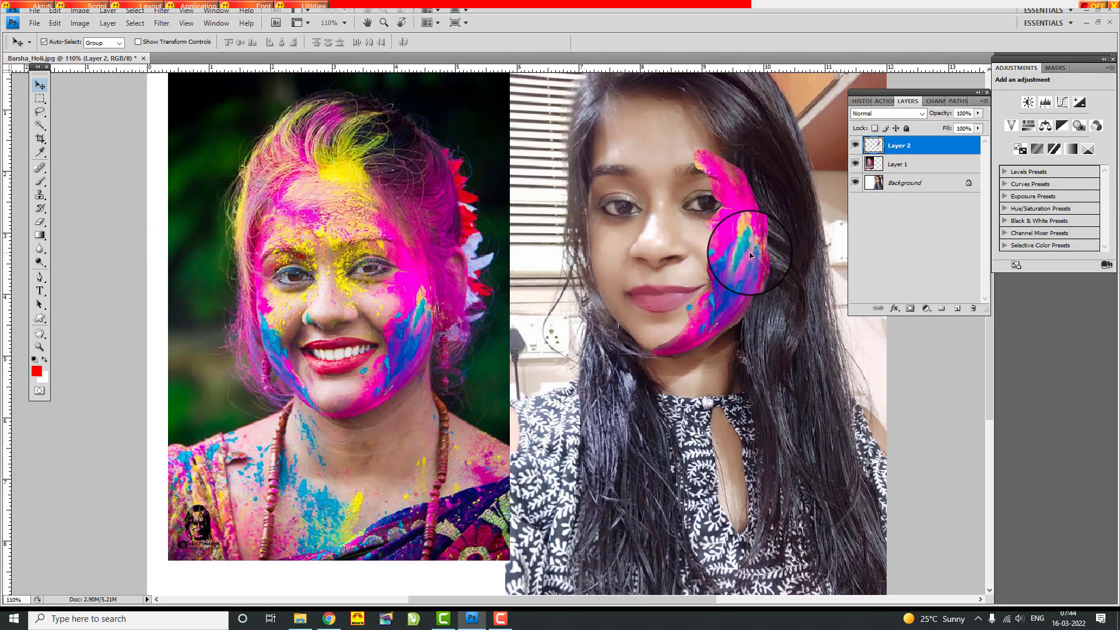
{"action": "left_click_drag", "start_coordinate": [751, 257], "coordinate": [751, 254]}
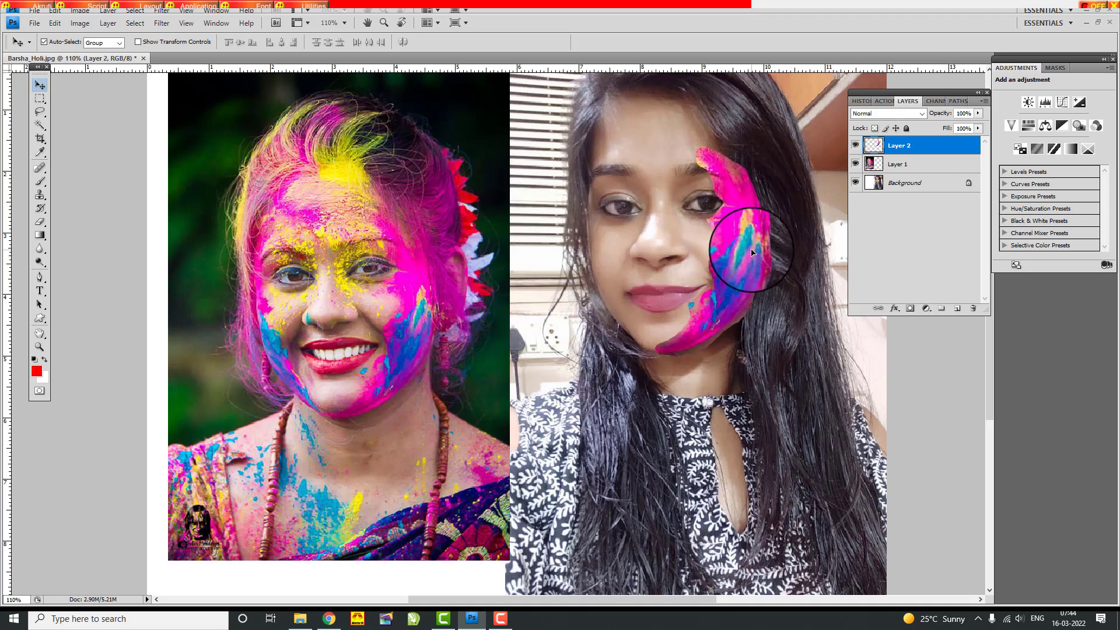
Trace a Lasso selection around the painted forehead of the holi photo and copy it from Layer 1 to its own layer.
{"action": "scroll", "coordinate": [367, 186], "scroll_direction": "up", "scroll_amount": 2}
{"action": "left_click", "coordinate": [40, 112]}
{"action": "mouse_move", "coordinate": [270, 255]}
{"action": "left_mouse_down"}
{"action": "mouse_move", "coordinate": [253, 195]}
{"action": "mouse_move", "coordinate": [284, 176]}
{"action": "mouse_move", "coordinate": [337, 160]}
{"action": "mouse_move", "coordinate": [374, 169]}
{"action": "mouse_move", "coordinate": [390, 197]}
{"action": "left_mouse_up"}
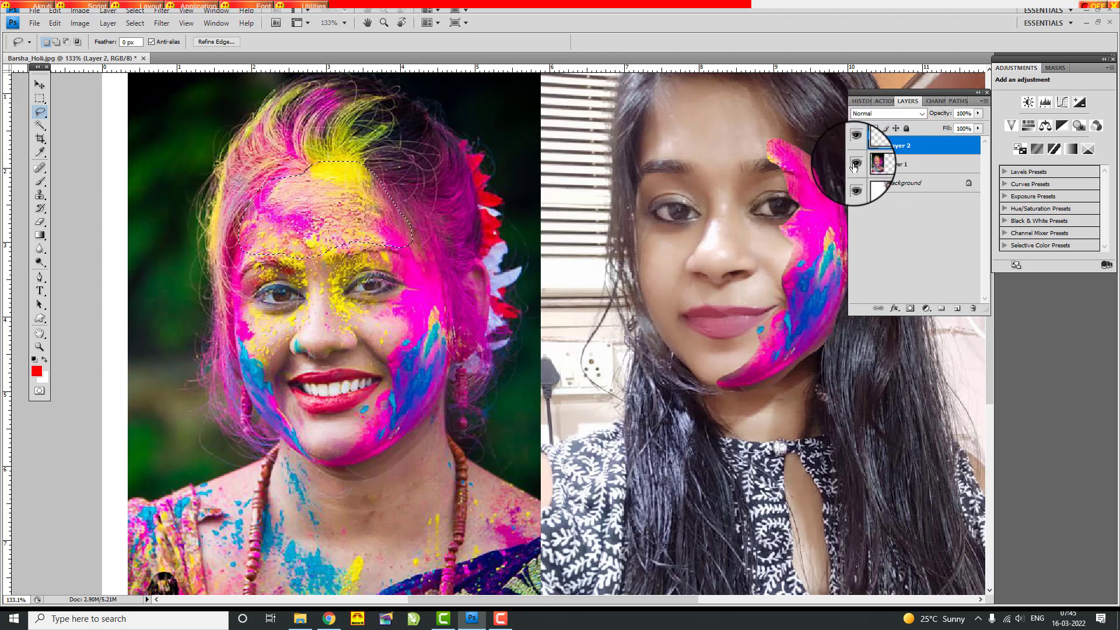
{"action": "left_click", "coordinate": [922, 170]}
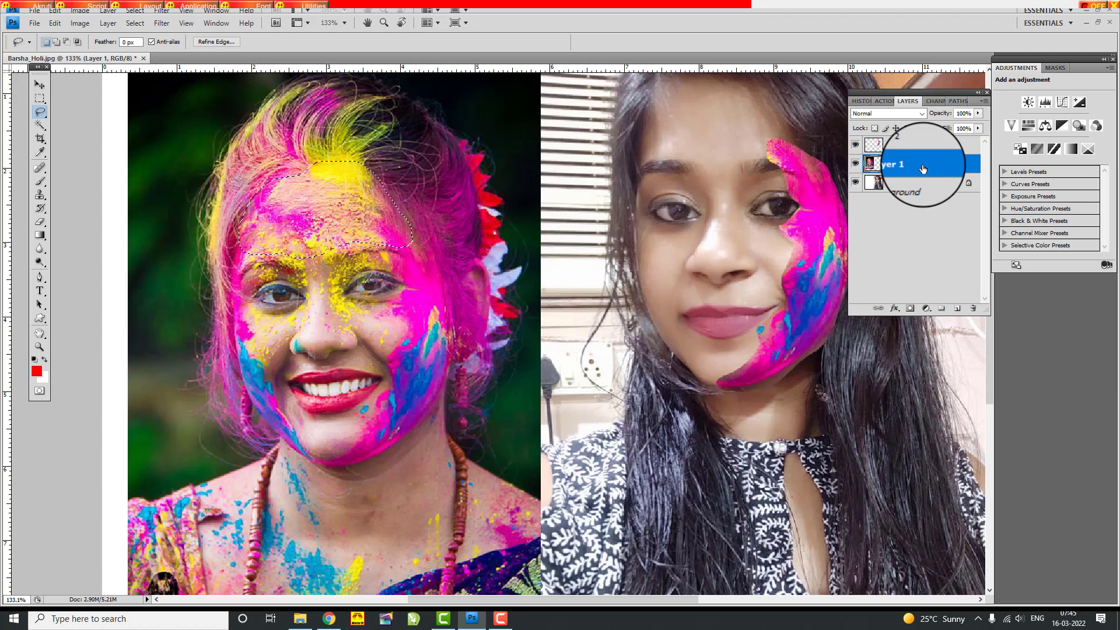
{"action": "key", "text": "ctrl+j"}
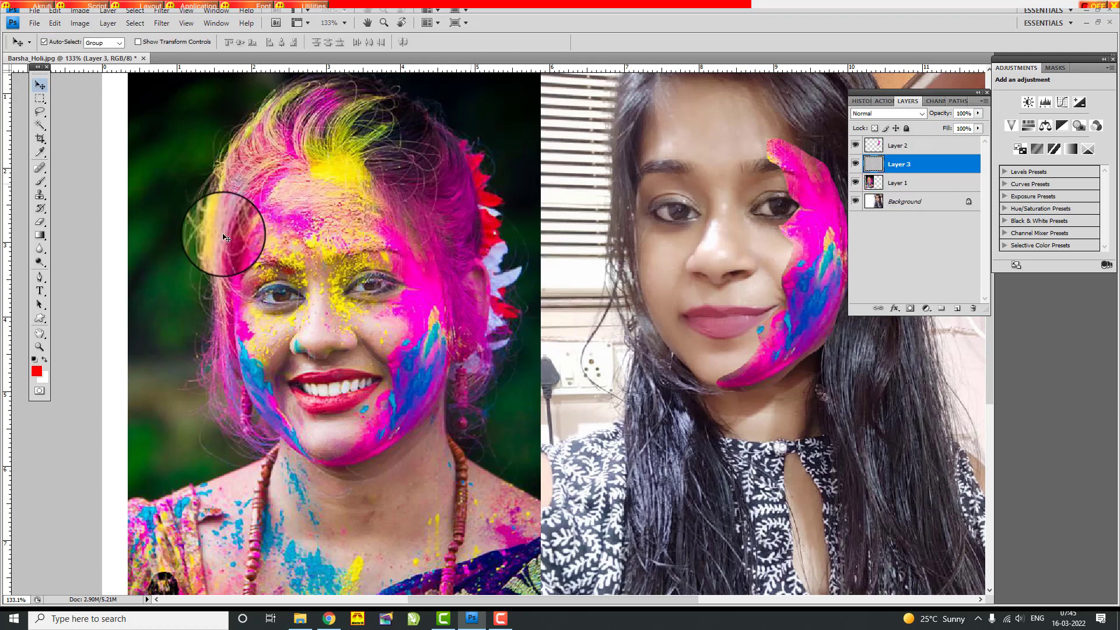
Place the painted forehead patch over the forehead of the plain portrait.
{"action": "scroll", "coordinate": [488, 316], "scroll_direction": "down", "scroll_amount": 1}
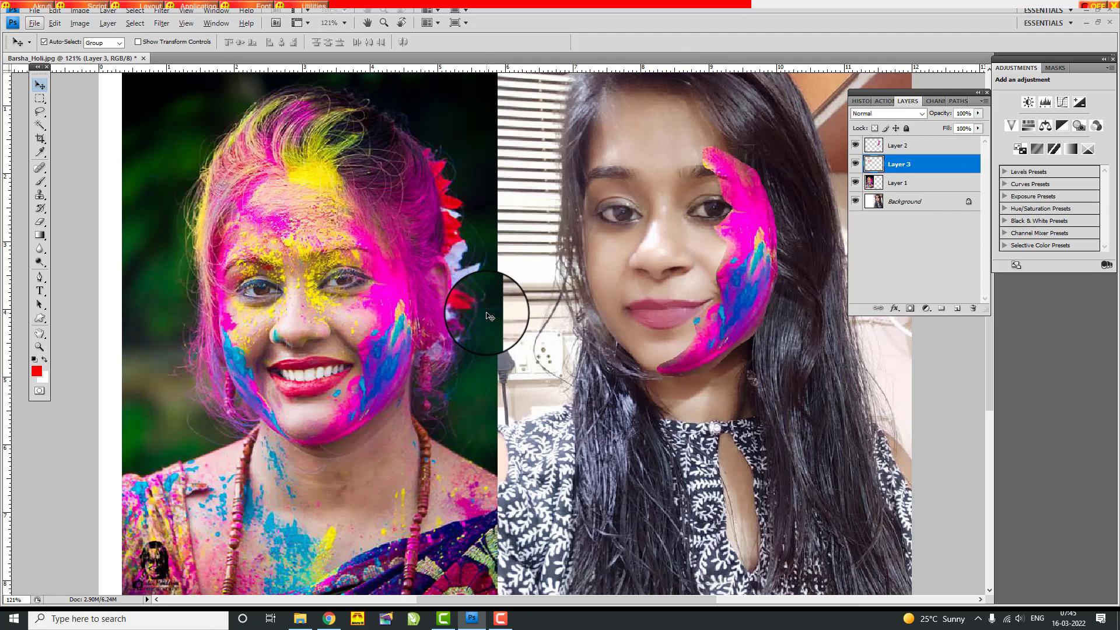
{"action": "key", "text": "ctrl+t"}
{"action": "key", "text": "Return"}
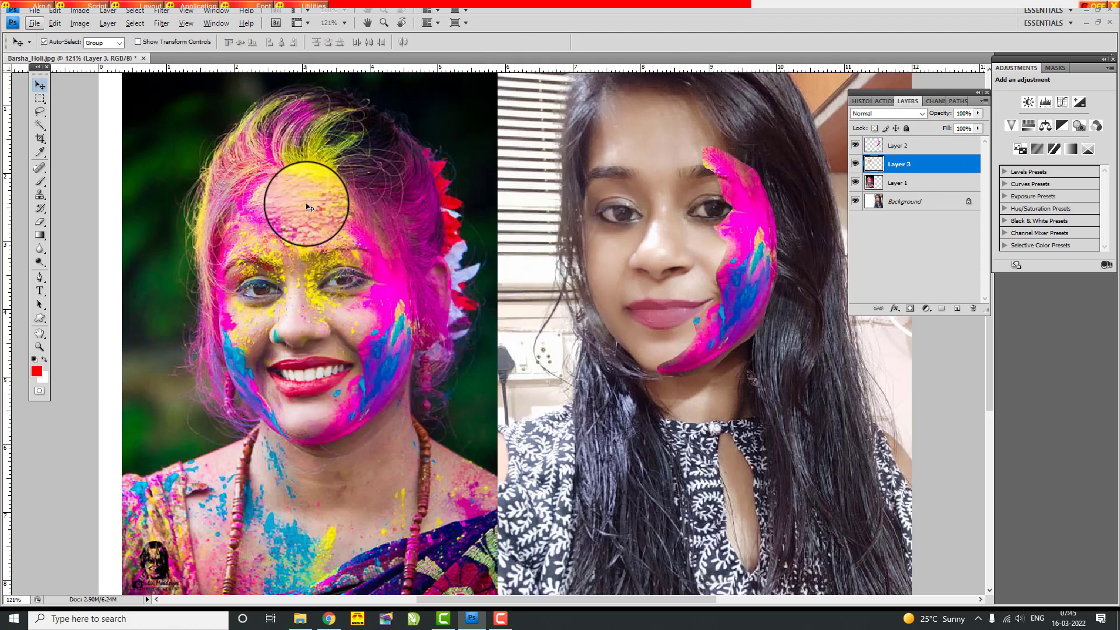
{"action": "mouse_move", "coordinate": [367, 211]}
{"action": "left_mouse_down"}
{"action": "mouse_move", "coordinate": [499, 204]}
{"action": "mouse_move", "coordinate": [645, 150]}
{"action": "mouse_move", "coordinate": [682, 129]}
{"action": "mouse_move", "coordinate": [683, 115]}
{"action": "mouse_move", "coordinate": [663, 124]}
{"action": "mouse_move", "coordinate": [663, 113]}
{"action": "mouse_move", "coordinate": [670, 124]}
{"action": "left_mouse_up"}
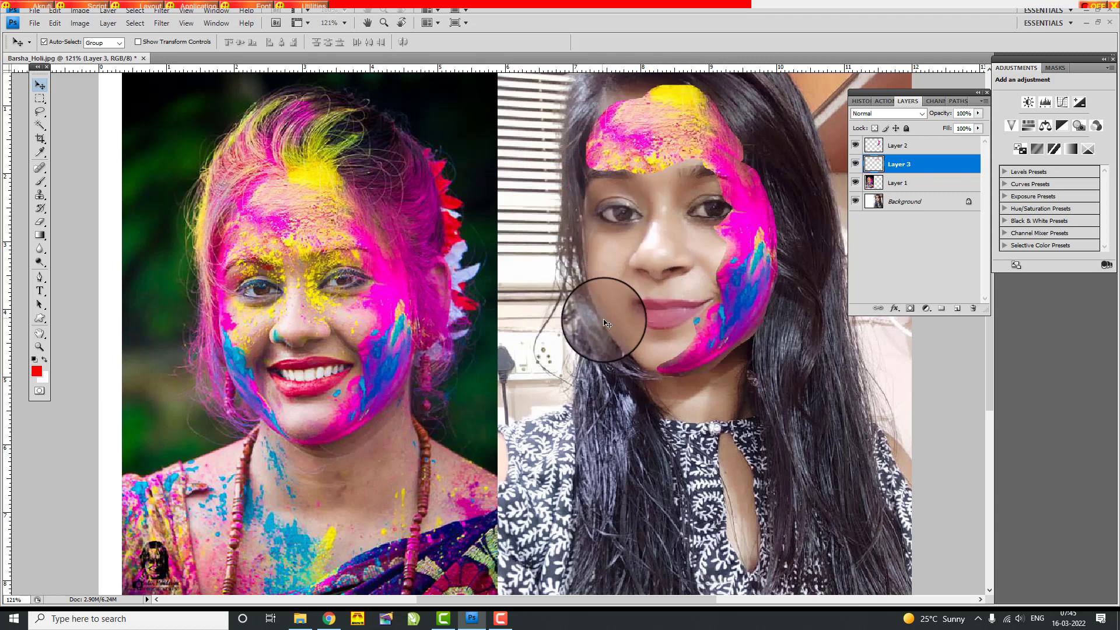
Trace a Lasso selection on Layer 1 around the painted cheek edge on the left side of the holi face.
{"action": "scroll", "coordinate": [264, 441], "scroll_direction": "up", "scroll_amount": 3}
{"action": "right_click", "coordinate": [244, 295]}
{"action": "left_click", "coordinate": [279, 306]}
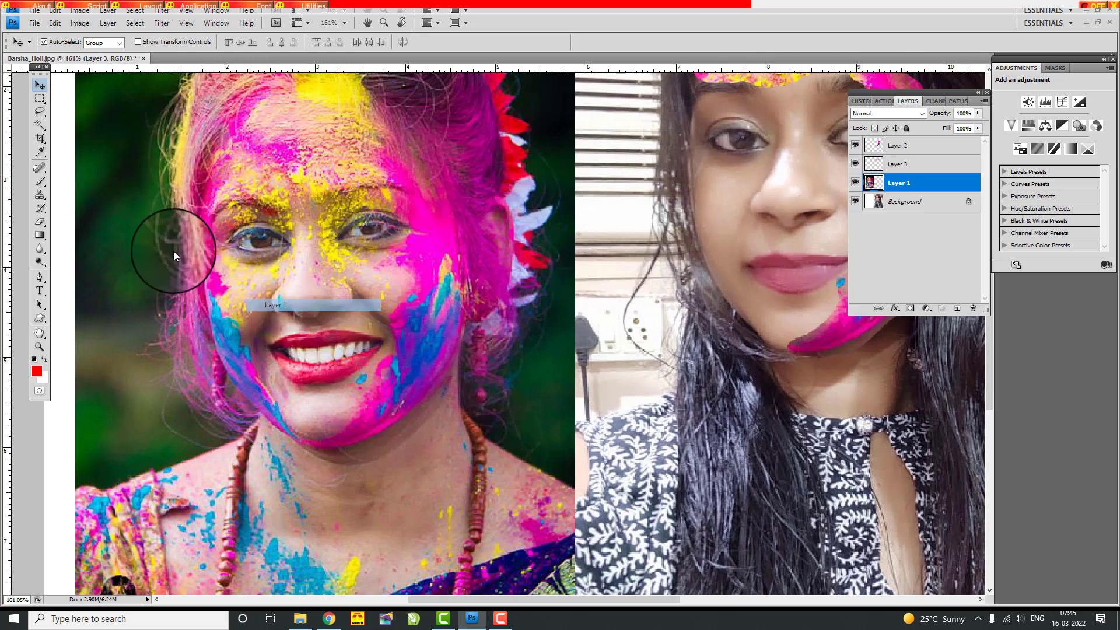
{"action": "left_click", "coordinate": [39, 111]}
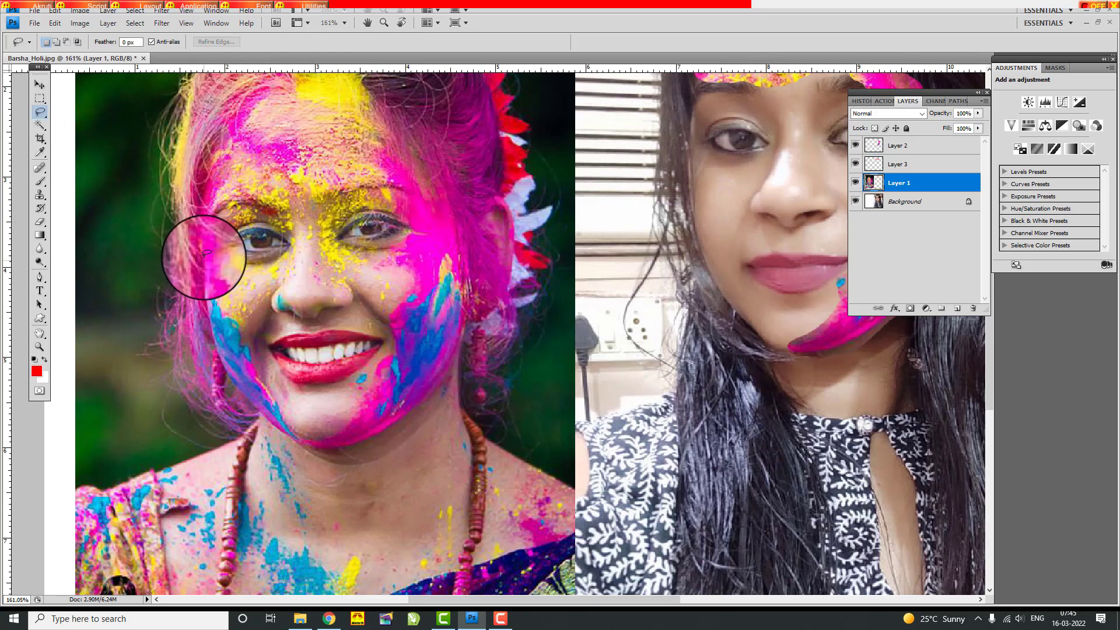
{"action": "mouse_move", "coordinate": [217, 253]}
{"action": "left_mouse_down"}
{"action": "mouse_move", "coordinate": [268, 390]}
{"action": "mouse_move", "coordinate": [308, 440]}
{"action": "mouse_move", "coordinate": [267, 421]}
{"action": "mouse_move", "coordinate": [232, 377]}
{"action": "mouse_move", "coordinate": [208, 308]}
{"action": "mouse_move", "coordinate": [203, 239]}
{"action": "left_mouse_up"}
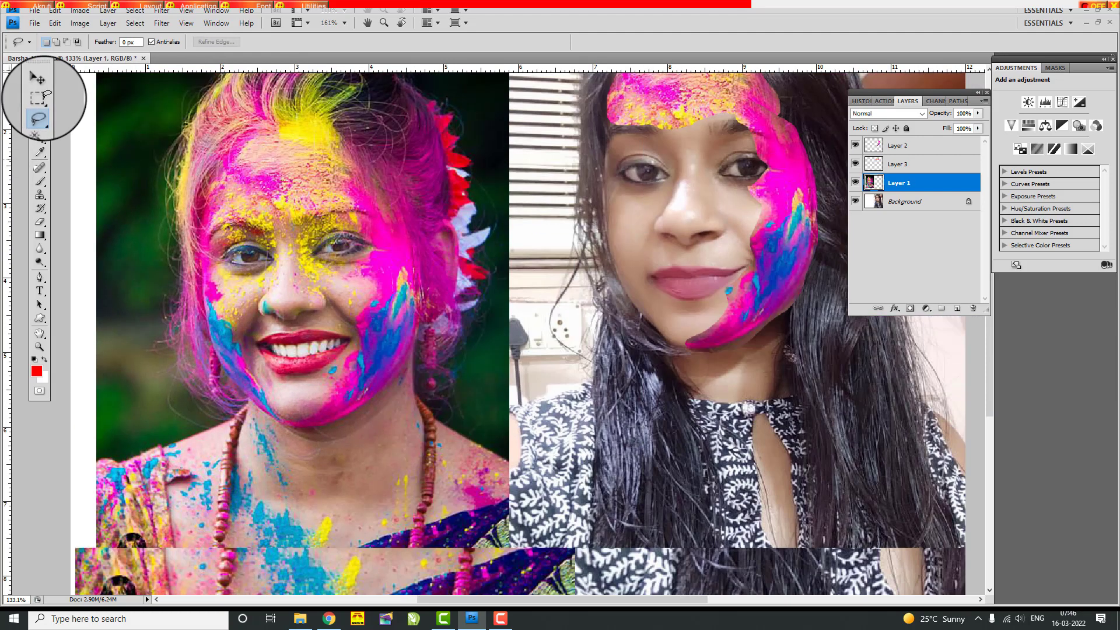
Paste the left cheek strip as its own layer and place it along the left cheek and jaw of the portrait.
{"action": "left_click", "coordinate": [39, 85]}
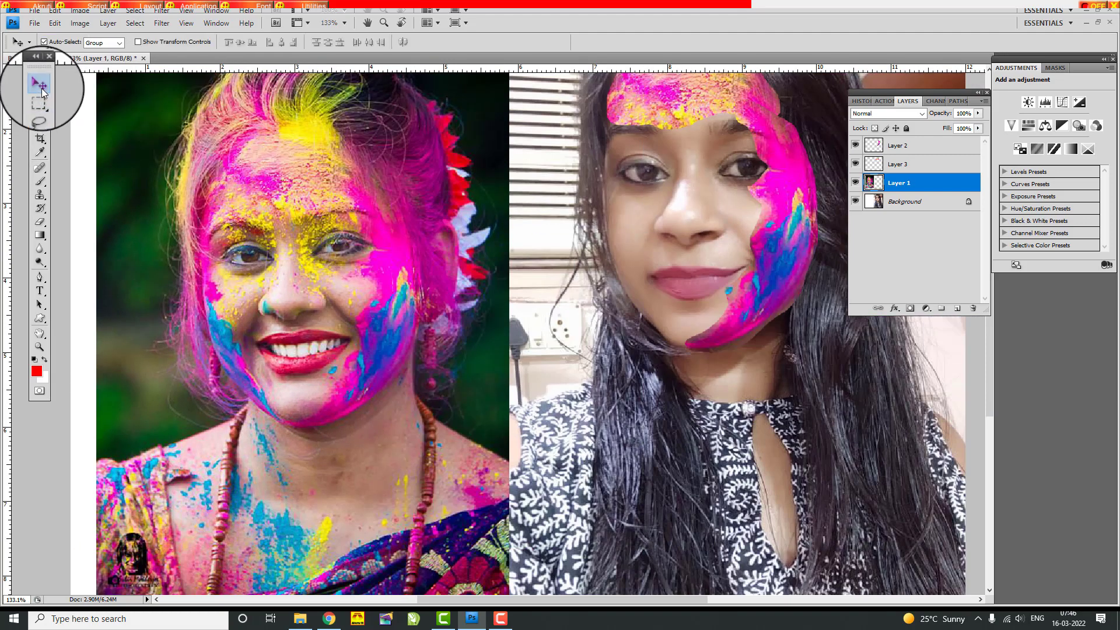
{"action": "key", "text": "ctrl+v"}
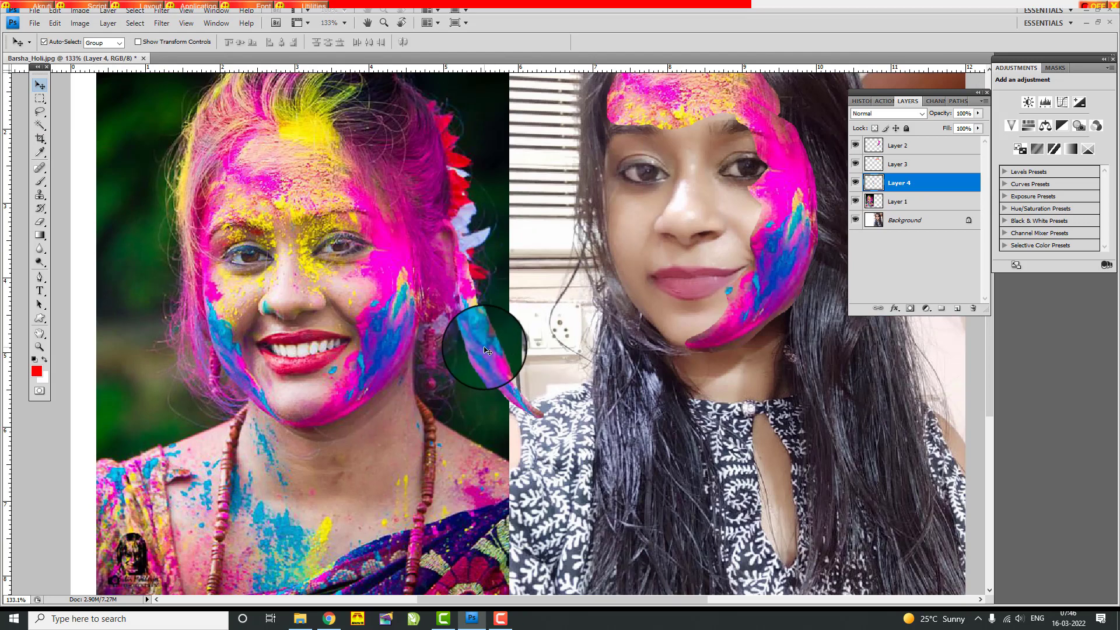
{"action": "mouse_move", "coordinate": [485, 350]}
{"action": "left_mouse_down"}
{"action": "mouse_move", "coordinate": [555, 324]}
{"action": "mouse_move", "coordinate": [570, 295]}
{"action": "mouse_move", "coordinate": [608, 293]}
{"action": "mouse_move", "coordinate": [627, 273]}
{"action": "left_mouse_up"}
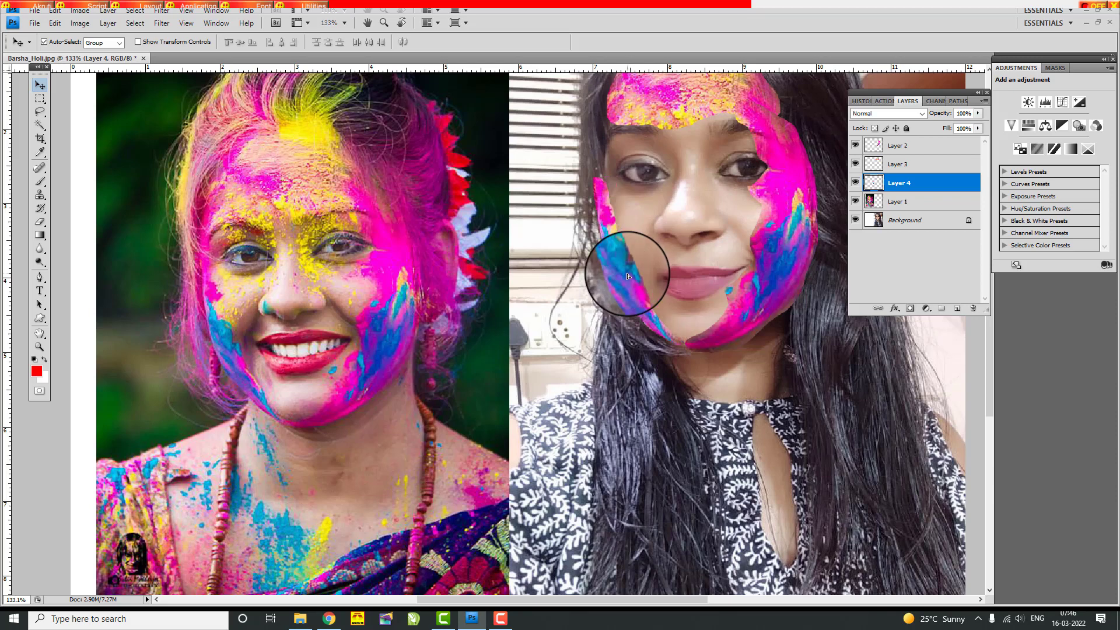
Lasso the painted brows and nose bridge of the holi face and copy that area from Layer 1 to its own layer.
{"action": "scroll", "coordinate": [360, 211], "scroll_direction": "up", "scroll_amount": 2}
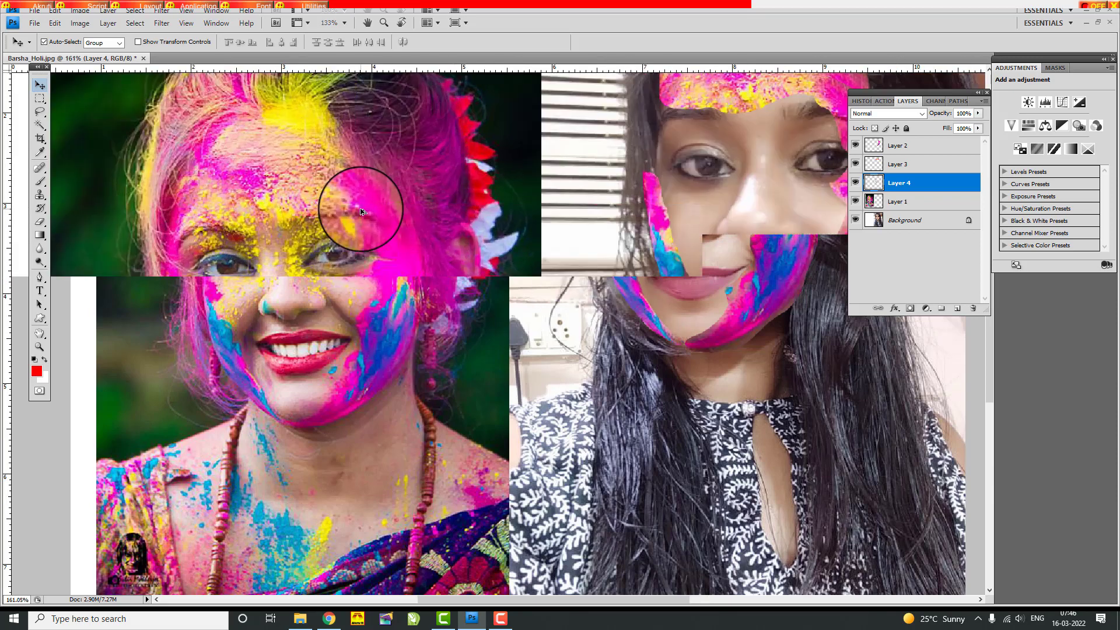
{"action": "left_click", "coordinate": [43, 111]}
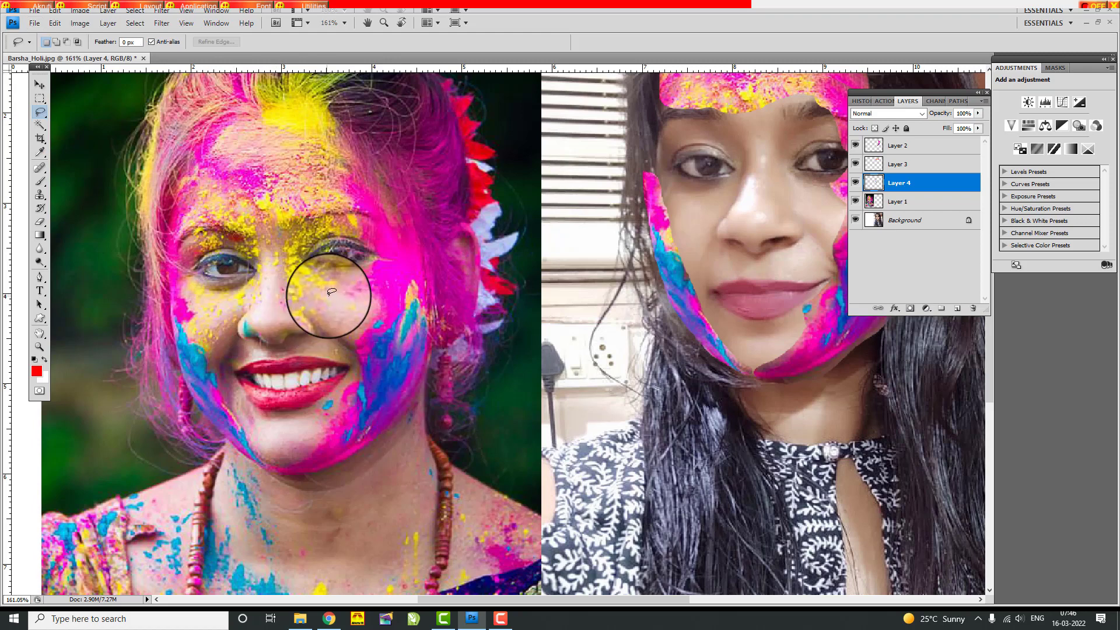
{"action": "mouse_move", "coordinate": [344, 280]}
{"action": "left_mouse_down"}
{"action": "mouse_move", "coordinate": [303, 305]}
{"action": "mouse_move", "coordinate": [274, 252]}
{"action": "mouse_move", "coordinate": [198, 239]}
{"action": "mouse_move", "coordinate": [192, 201]}
{"action": "mouse_move", "coordinate": [220, 184]}
{"action": "mouse_move", "coordinate": [329, 183]}
{"action": "mouse_move", "coordinate": [366, 201]}
{"action": "mouse_move", "coordinate": [360, 225]}
{"action": "mouse_move", "coordinate": [326, 236]}
{"action": "mouse_move", "coordinate": [309, 267]}
{"action": "mouse_move", "coordinate": [345, 280]}
{"action": "left_mouse_up"}
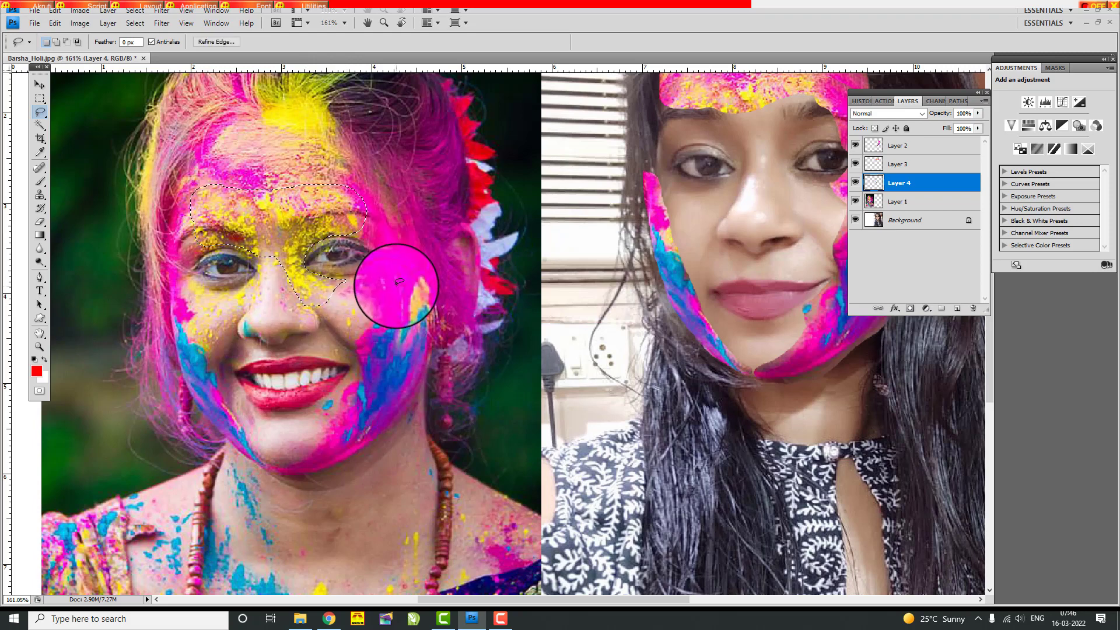
{"action": "left_click", "coordinate": [931, 205]}
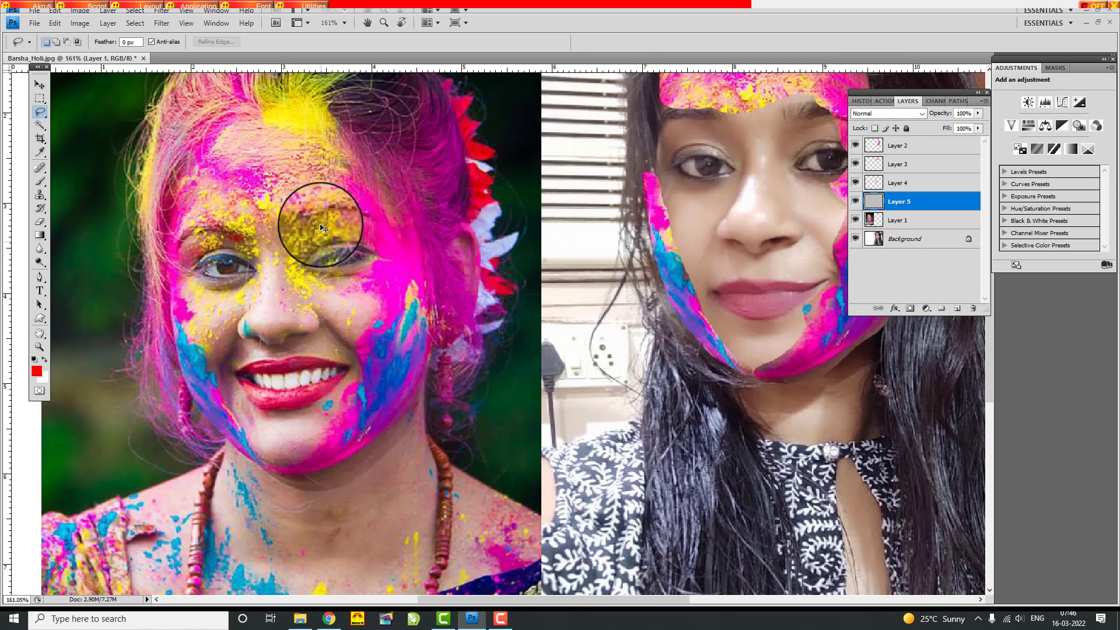
{"action": "key", "text": "ctrl+c"}
{"action": "key", "text": "ctrl+v"}
{"action": "left_click", "coordinate": [42, 84]}
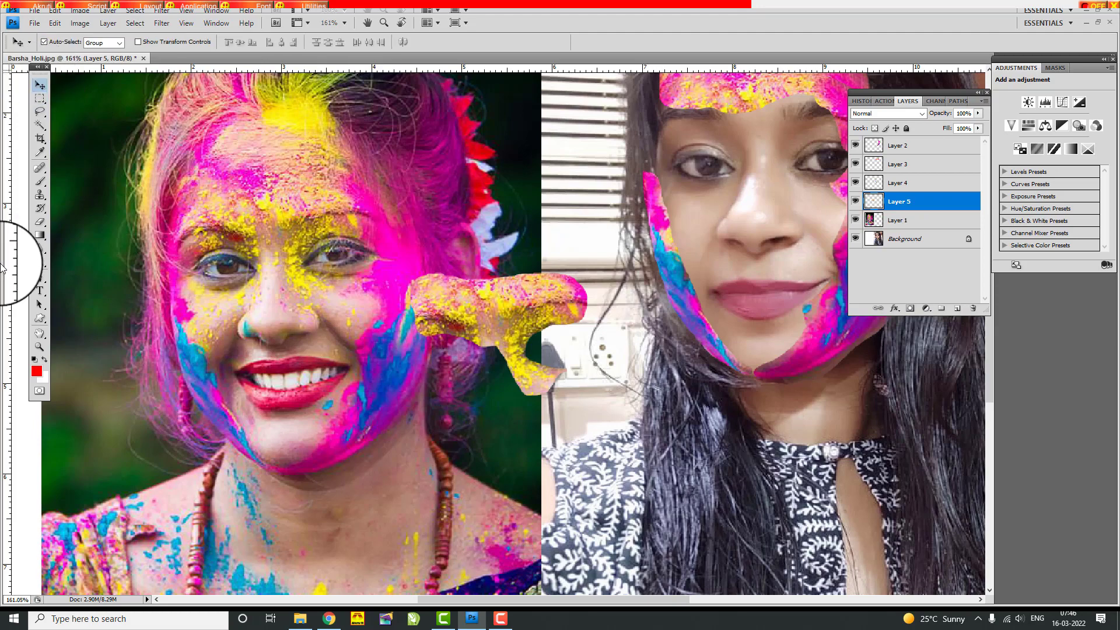
Place the yellow brow patch over the portrait's eyebrows and nose bridge, fitting it around the eyes.
{"action": "key", "text": "ctrl+0"}
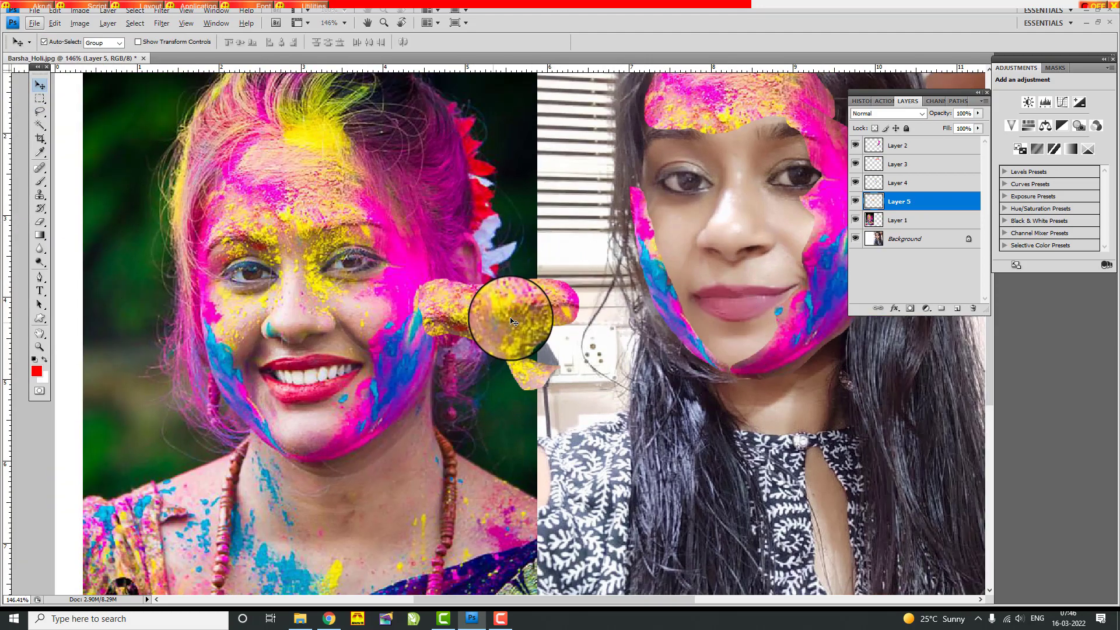
{"action": "left_click_drag", "start_coordinate": [513, 313], "coordinate": [727, 96]}
{"action": "right_click", "coordinate": [721, 130]}
{"action": "left_click", "coordinate": [723, 134]}
{"action": "left_click_drag", "start_coordinate": [722, 135], "coordinate": [745, 163]}
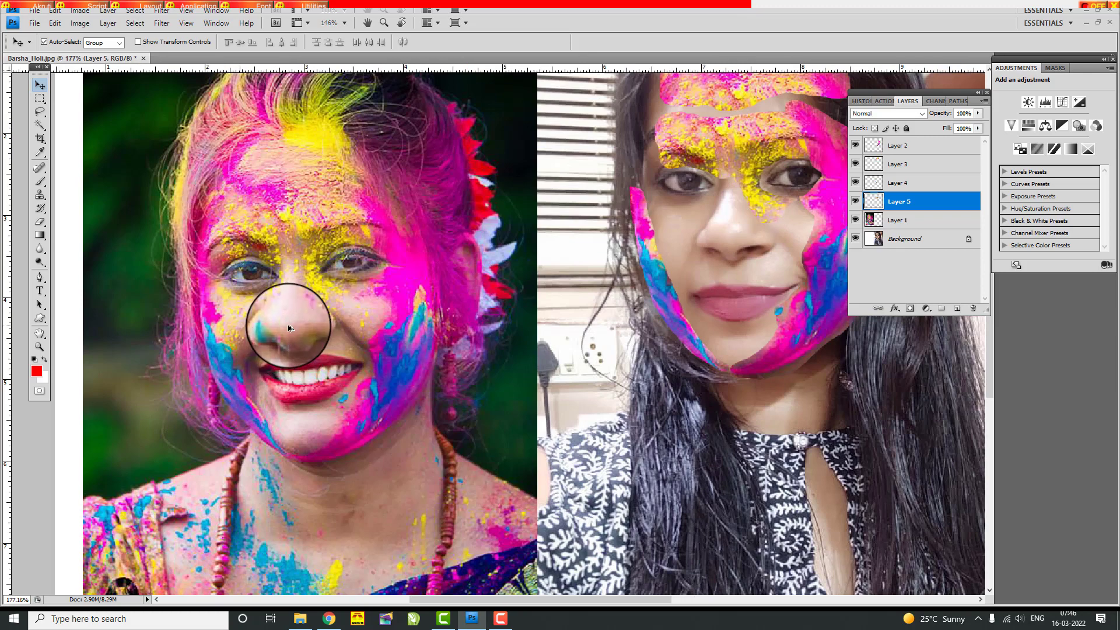
Trace a Lasso selection on Layer 1 around the yellow-speckled skin below the left eye of the holi face.
{"action": "scroll", "coordinate": [289, 333], "scroll_direction": "up", "scroll_amount": 1}
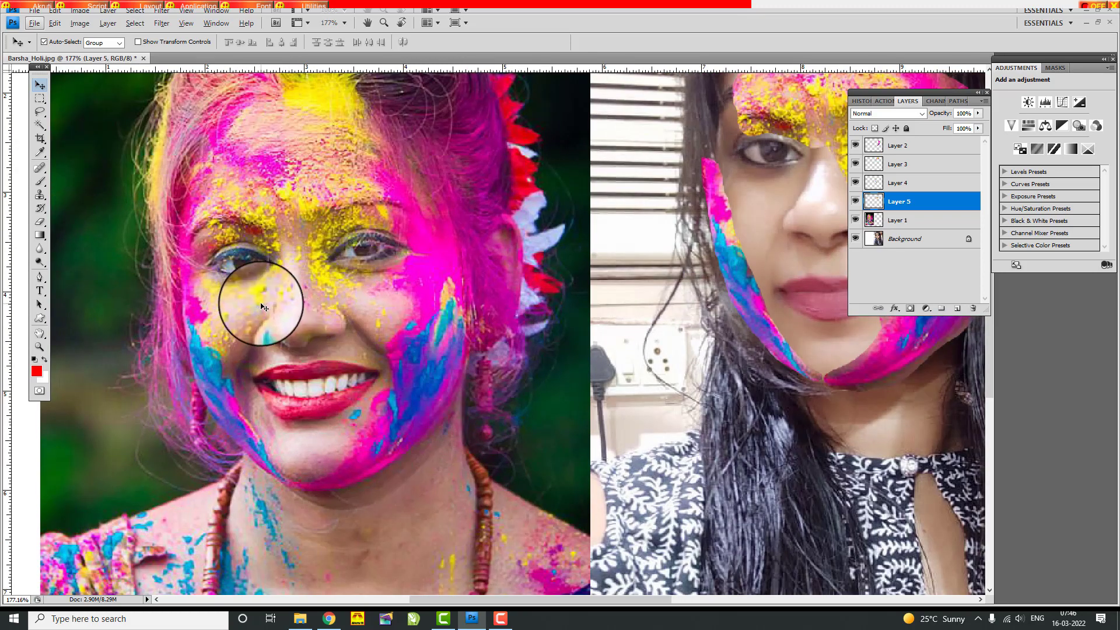
{"action": "left_click", "coordinate": [263, 307]}
{"action": "right_click", "coordinate": [274, 306]}
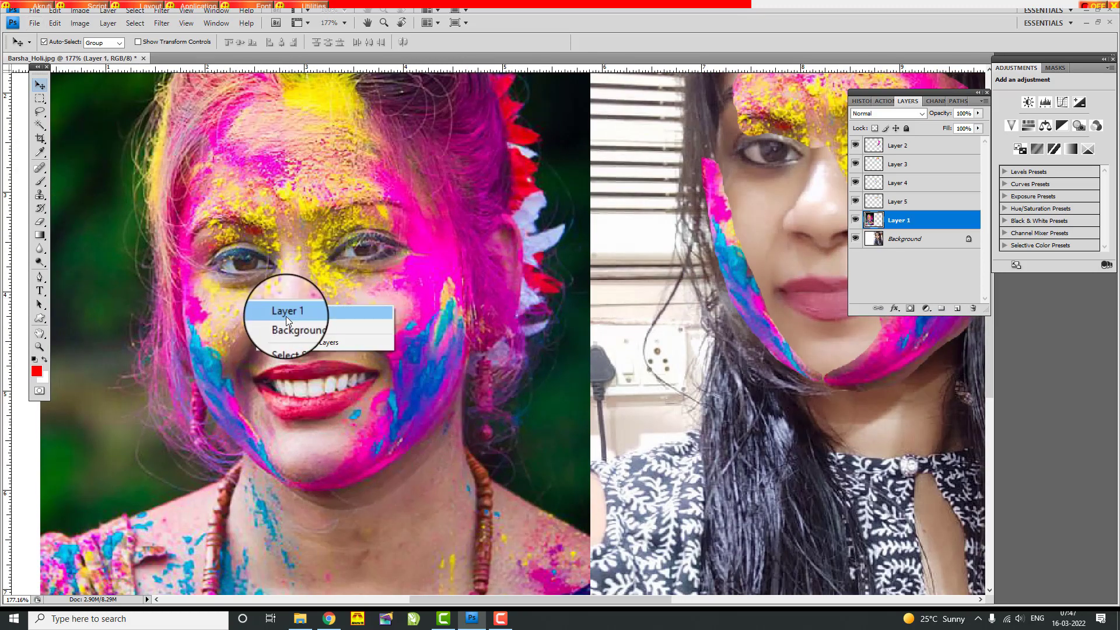
{"action": "left_click", "coordinate": [286, 315]}
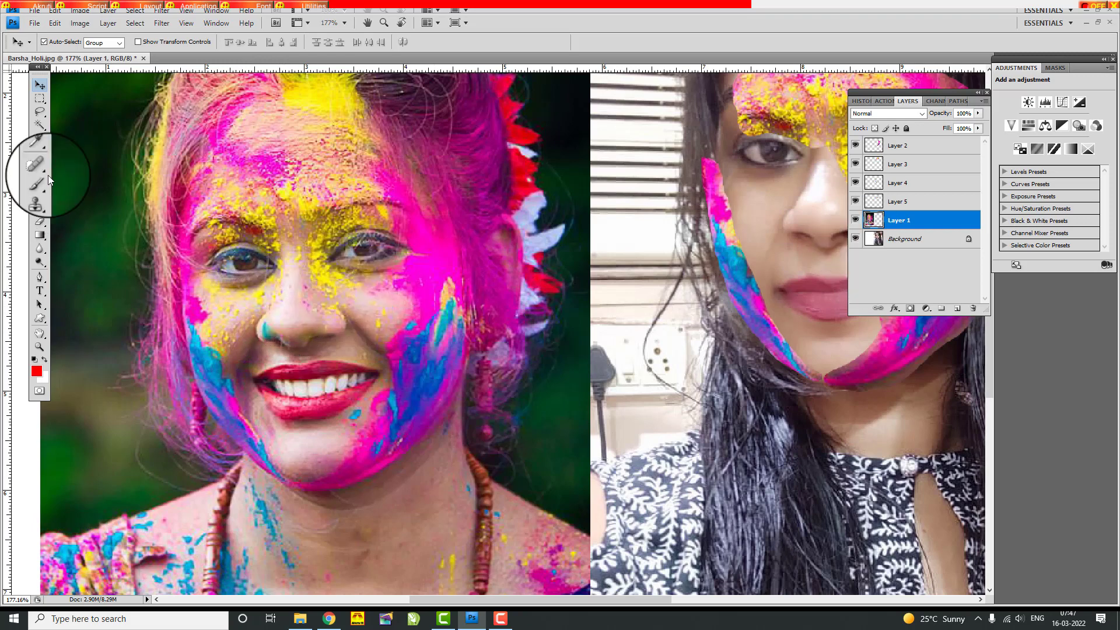
{"action": "left_click", "coordinate": [41, 111]}
{"action": "mouse_move", "coordinate": [260, 316]}
{"action": "left_mouse_down"}
{"action": "mouse_move", "coordinate": [236, 344]}
{"action": "mouse_move", "coordinate": [215, 349]}
{"action": "mouse_move", "coordinate": [202, 284]}
{"action": "mouse_move", "coordinate": [279, 269]}
{"action": "mouse_move", "coordinate": [284, 281]}
{"action": "mouse_move", "coordinate": [258, 316]}
{"action": "left_mouse_up"}
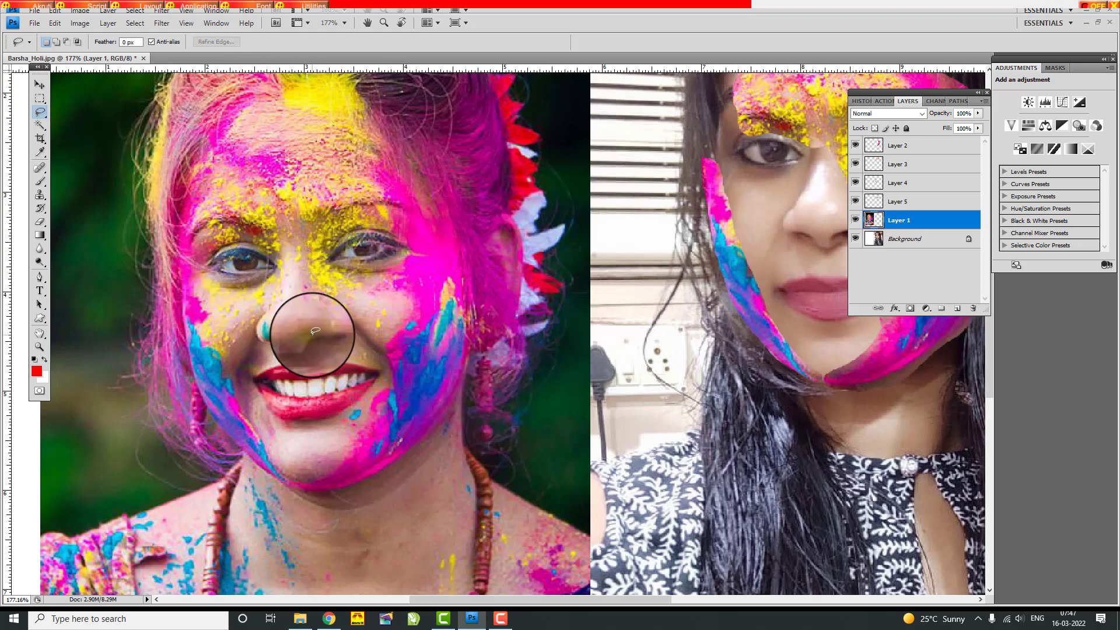
Paste the under-eye patch as its own layer and place it below the left eye of the portrait.
{"action": "key", "text": "ctrl+v"}
{"action": "left_click", "coordinate": [39, 85]}
{"action": "scroll", "coordinate": [66, 281], "scroll_direction": "down", "scroll_amount": 2}
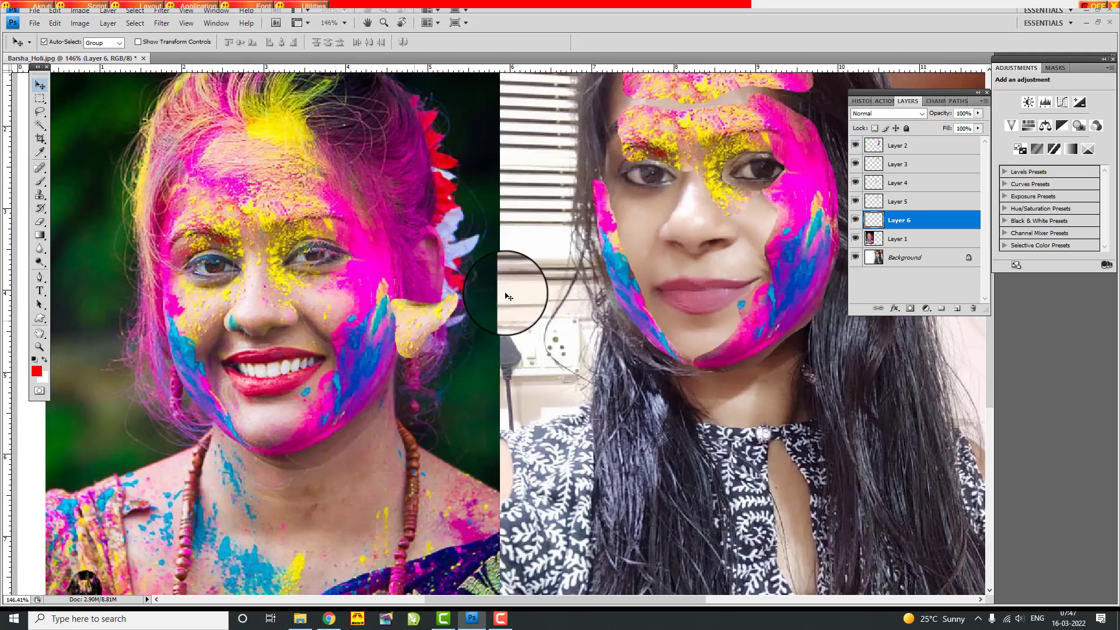
{"action": "left_click_drag", "start_coordinate": [509, 297], "coordinate": [644, 217]}
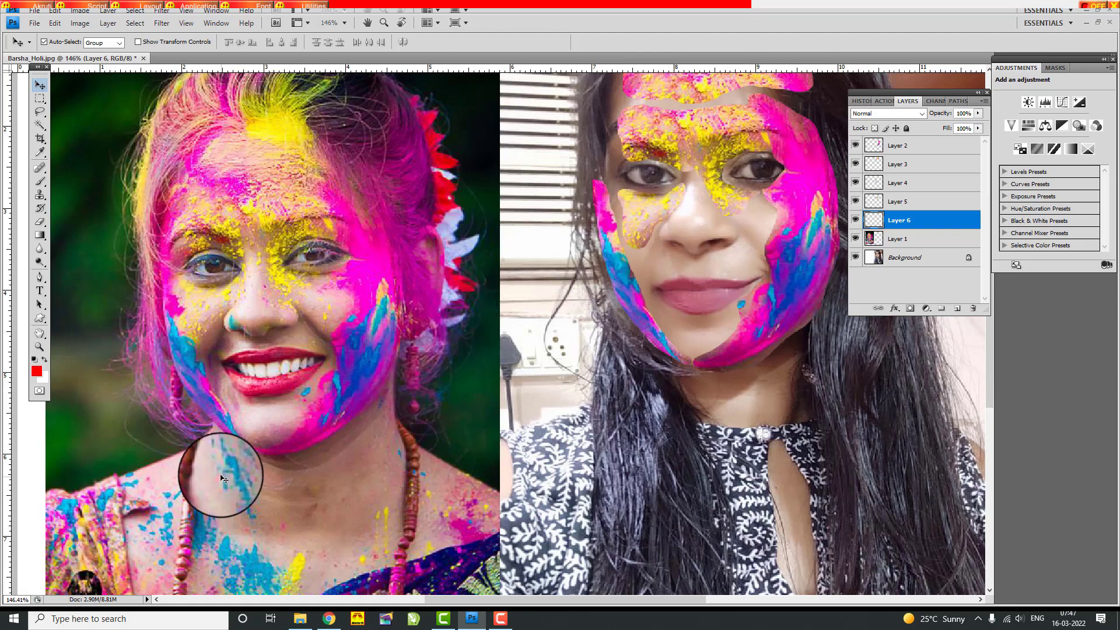
Select Layer 1 with the holi reference photo and hide it, keeping the paint patches on the portrait in view.
{"action": "scroll", "coordinate": [217, 472], "scroll_direction": "down", "scroll_amount": 1}
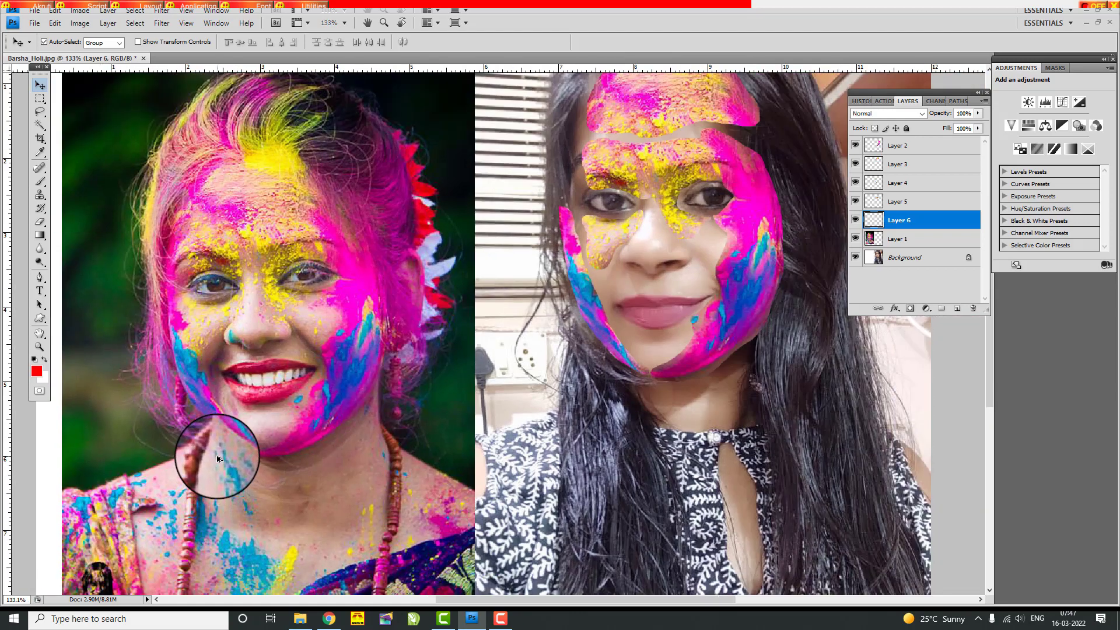
{"action": "scroll", "coordinate": [217, 459], "scroll_direction": "down", "scroll_amount": 1}
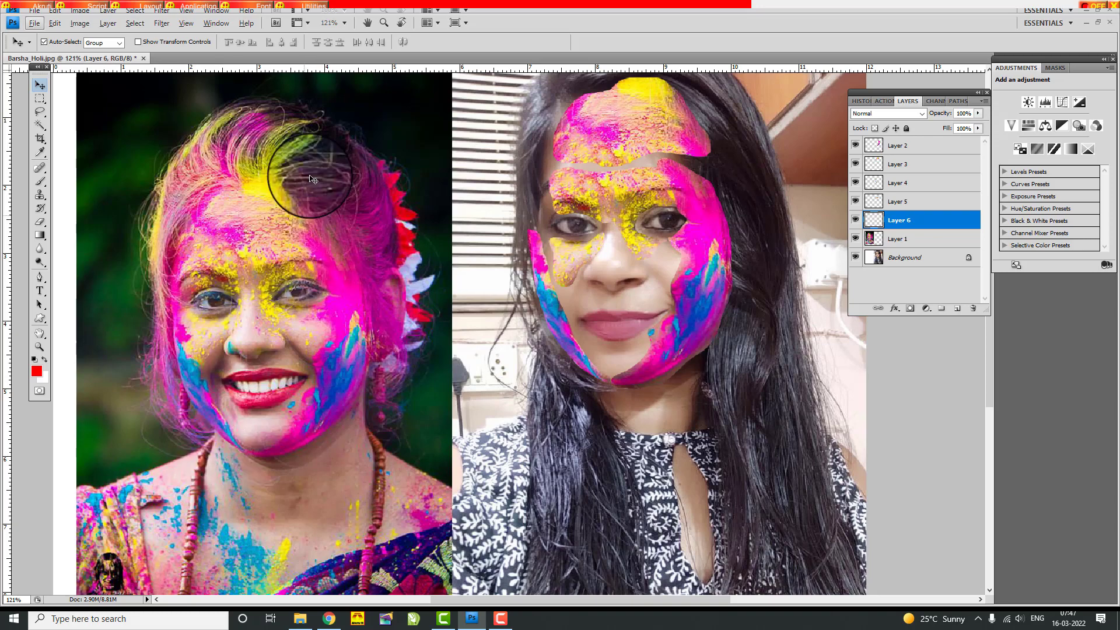
{"action": "right_click", "coordinate": [337, 130]}
{"action": "left_click", "coordinate": [374, 141]}
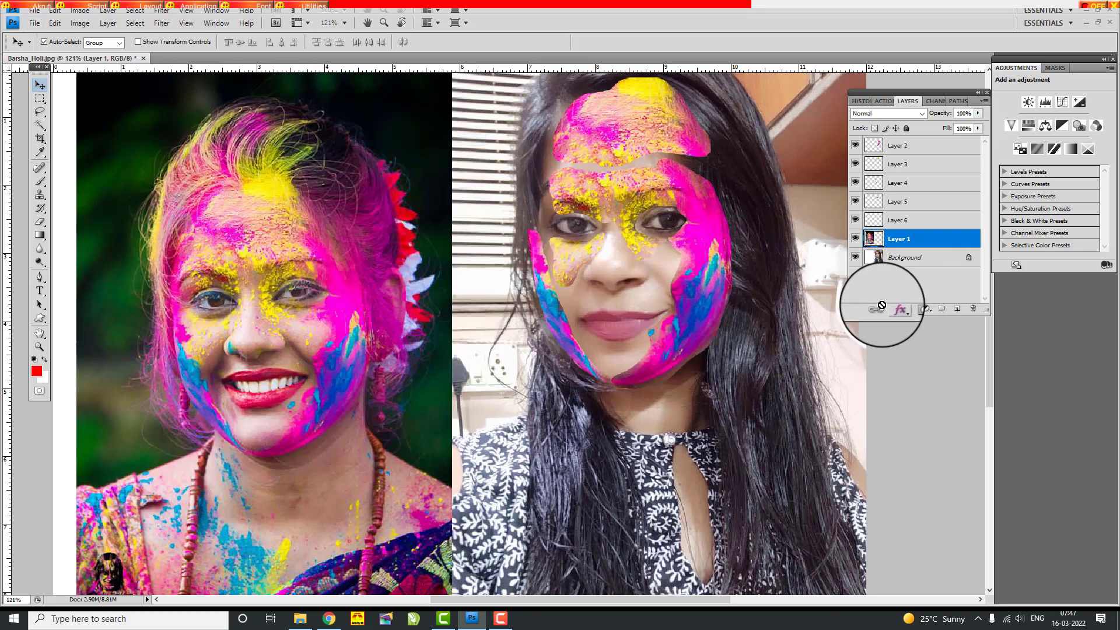
{"action": "left_click", "coordinate": [855, 238]}
{"action": "scroll", "coordinate": [278, 313], "scroll_direction": "down", "scroll_amount": 1}
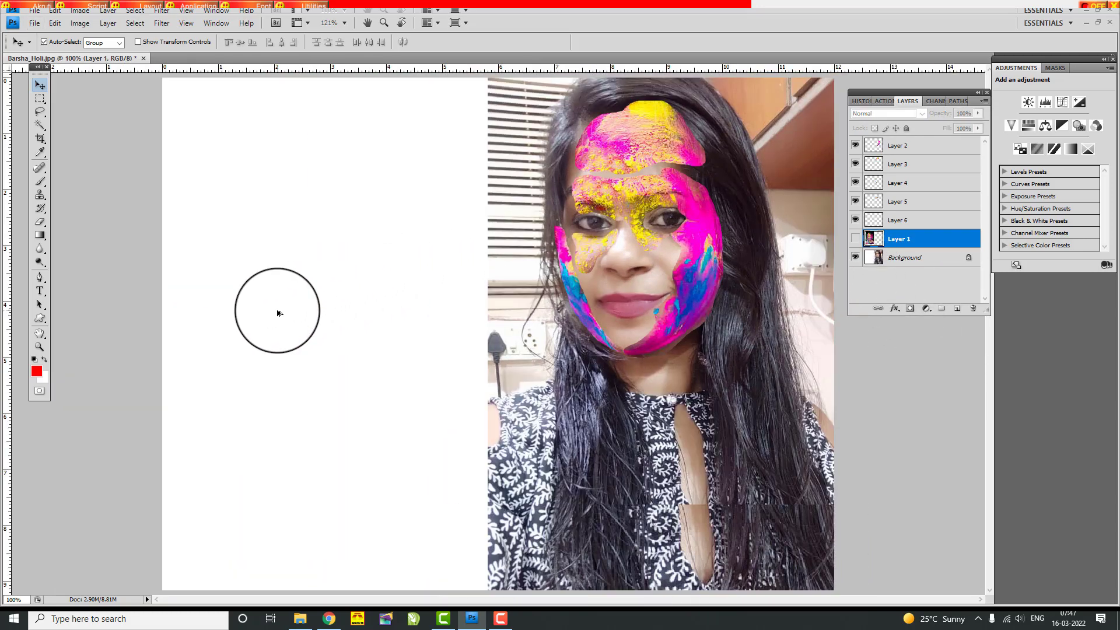
{"action": "scroll", "coordinate": [653, 257], "scroll_direction": "down", "scroll_amount": 1}
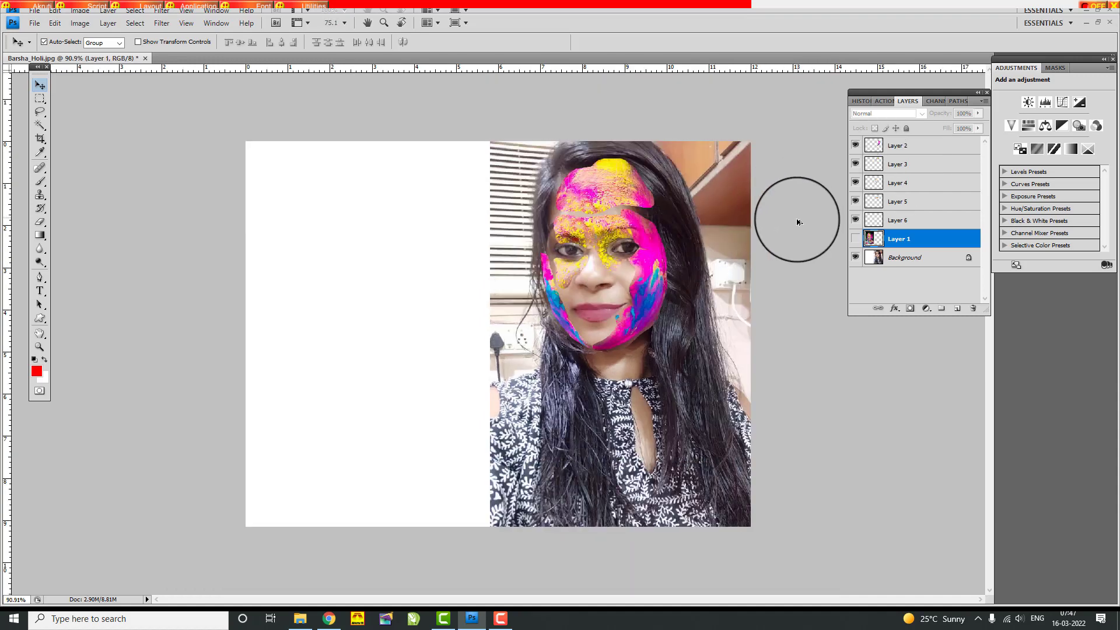
{"action": "scroll", "coordinate": [797, 221], "scroll_direction": "up", "scroll_amount": 1}
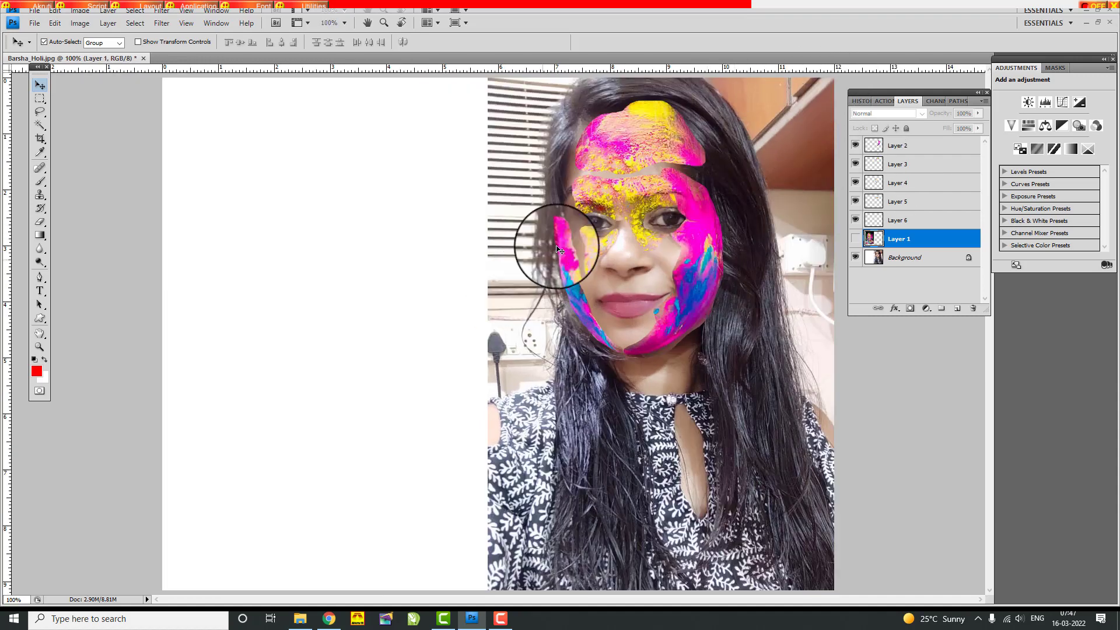
{"action": "scroll", "coordinate": [557, 250], "scroll_direction": "up", "scroll_amount": 1}
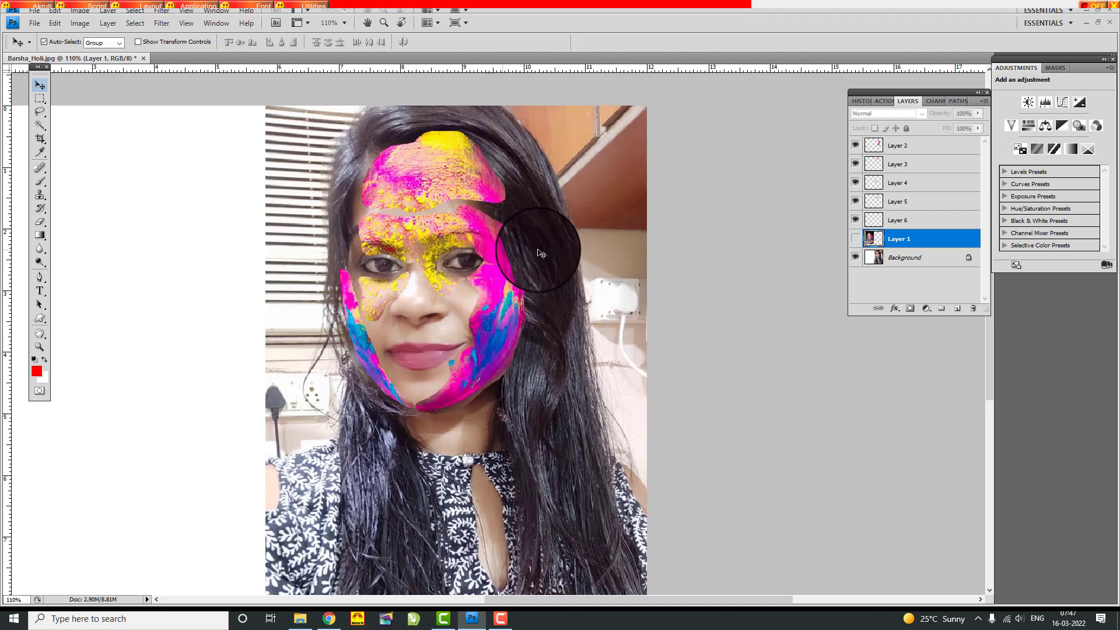
{"action": "scroll", "coordinate": [443, 139], "scroll_direction": "up", "scroll_amount": 4}
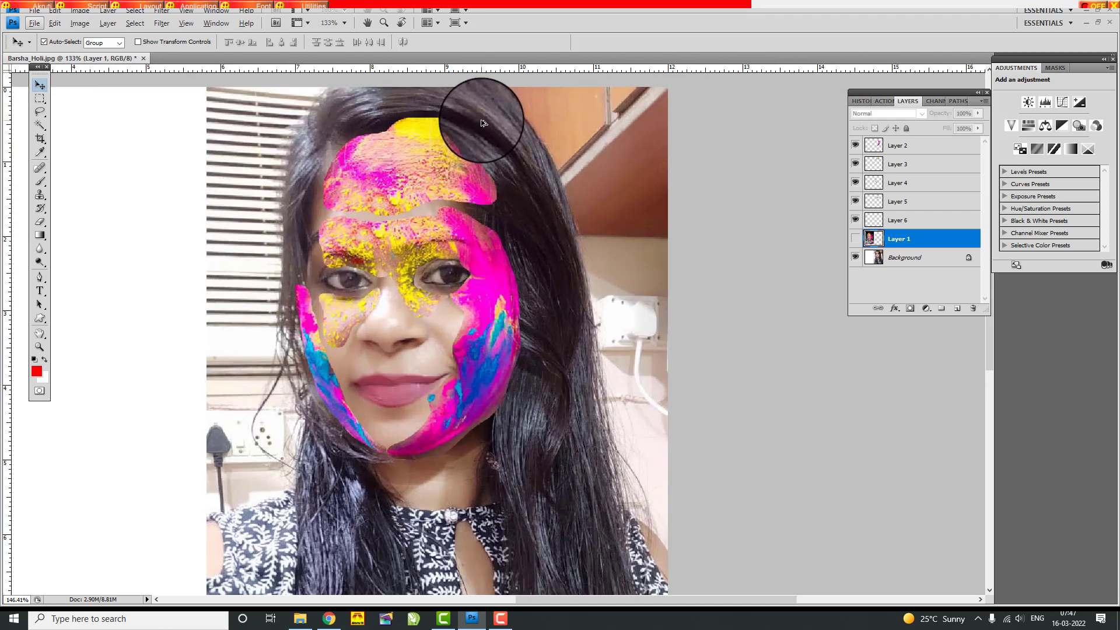
Select Layer 3 and move the forehead paint patch down and slightly left, closer to the eyebrow patch.
{"action": "right_click", "coordinate": [406, 149]}
{"action": "left_click", "coordinate": [411, 156]}
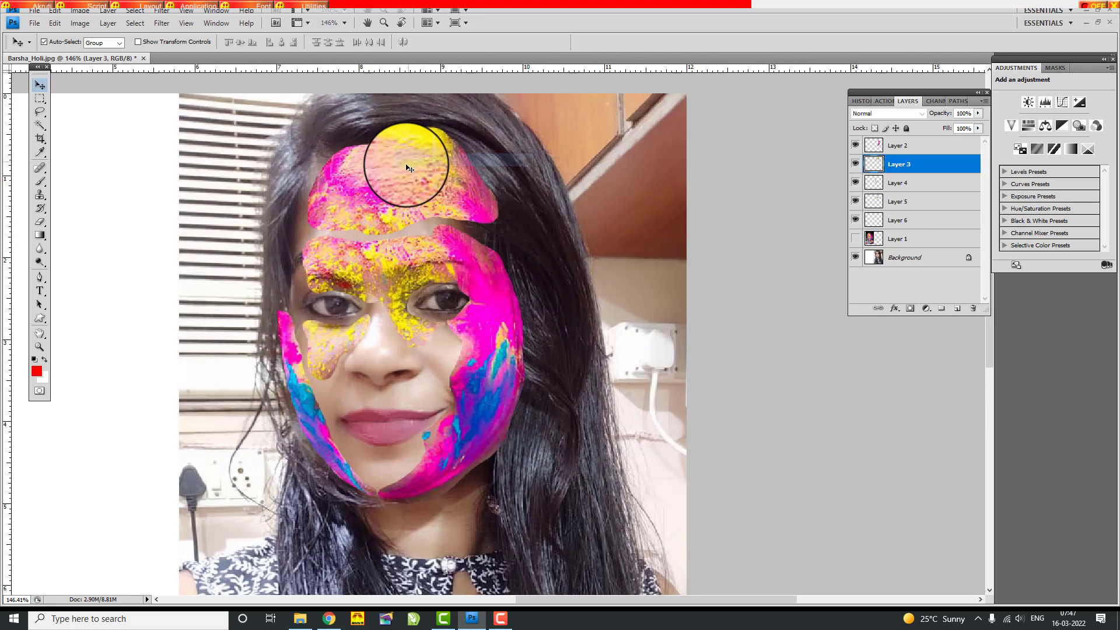
{"action": "left_click_drag", "start_coordinate": [402, 170], "coordinate": [395, 174]}
Hide Layers 2, 4, 5 and 6, leaving only the Layer 3 forehead patch showing over the portrait.
{"action": "right_click", "coordinate": [489, 318]}
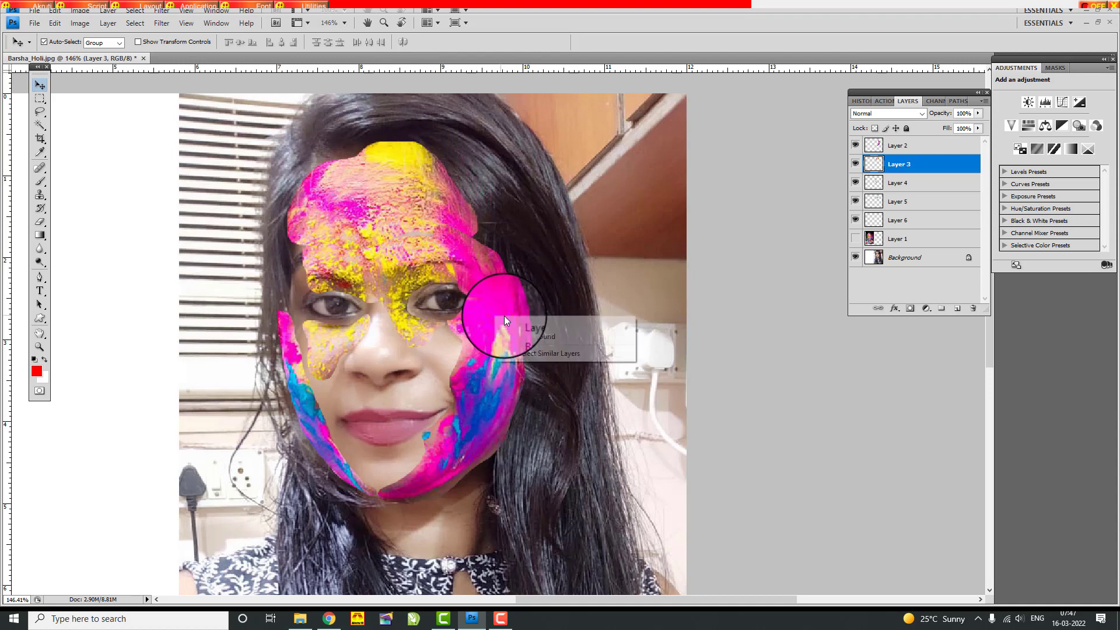
{"action": "left_click", "coordinate": [523, 324]}
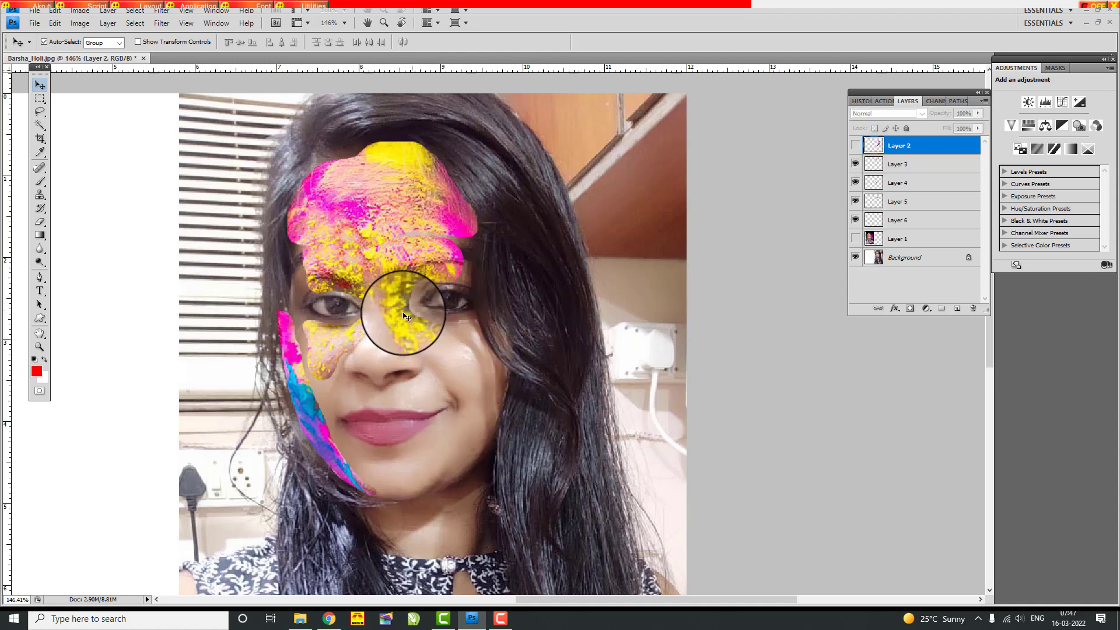
{"action": "right_click", "coordinate": [320, 348]}
{"action": "left_click", "coordinate": [350, 357]}
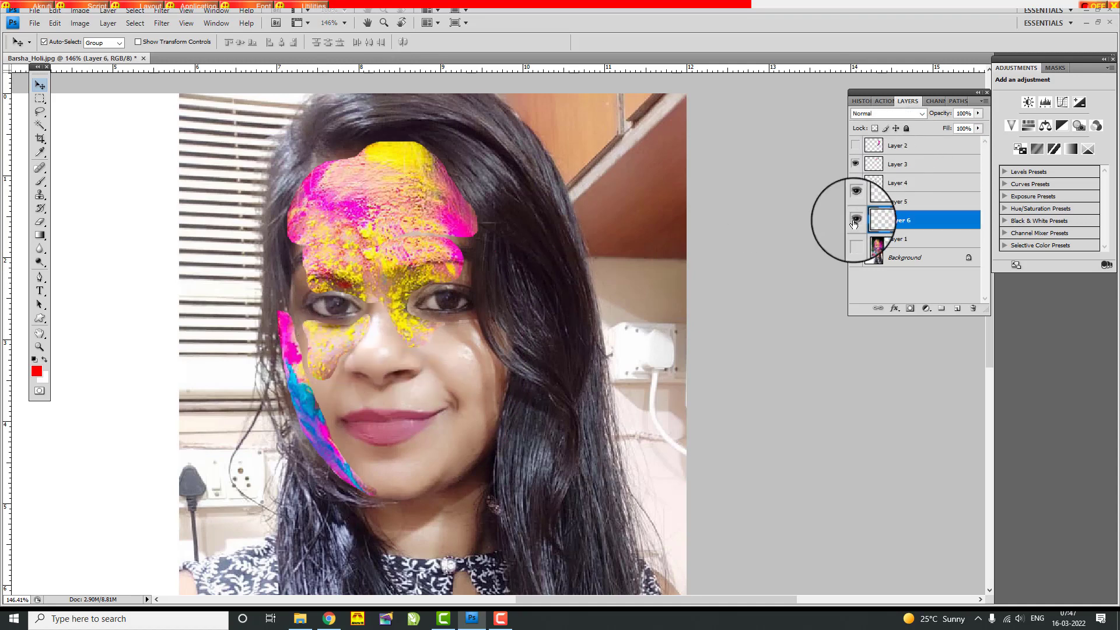
{"action": "left_click", "coordinate": [856, 220]}
{"action": "left_click", "coordinate": [857, 184]}
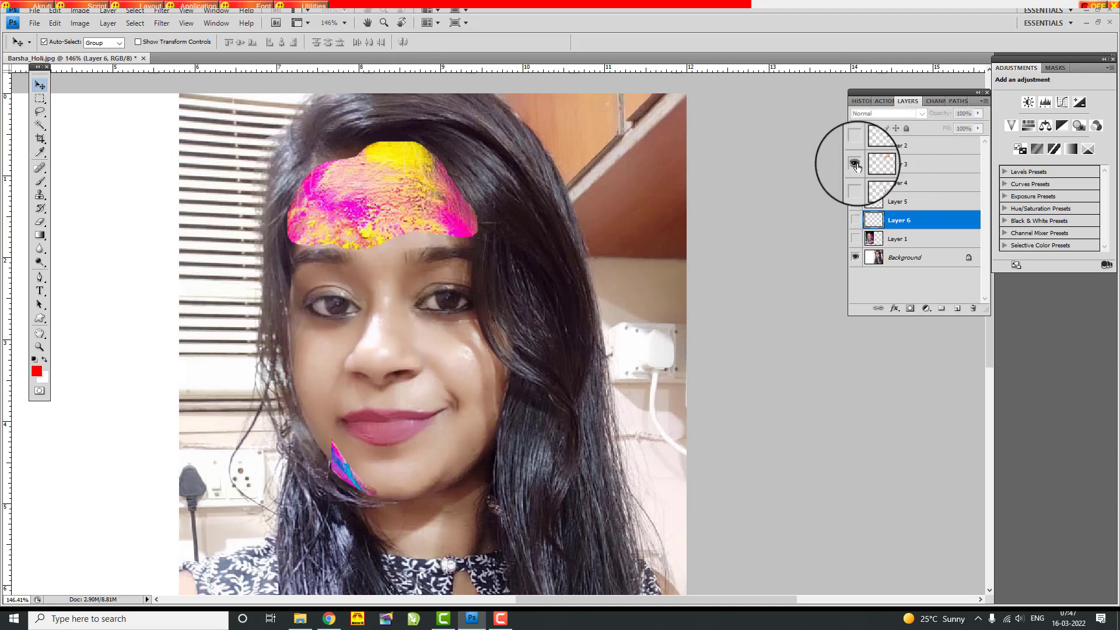
{"action": "left_click", "coordinate": [859, 167]}
{"action": "left_click", "coordinate": [859, 168]}
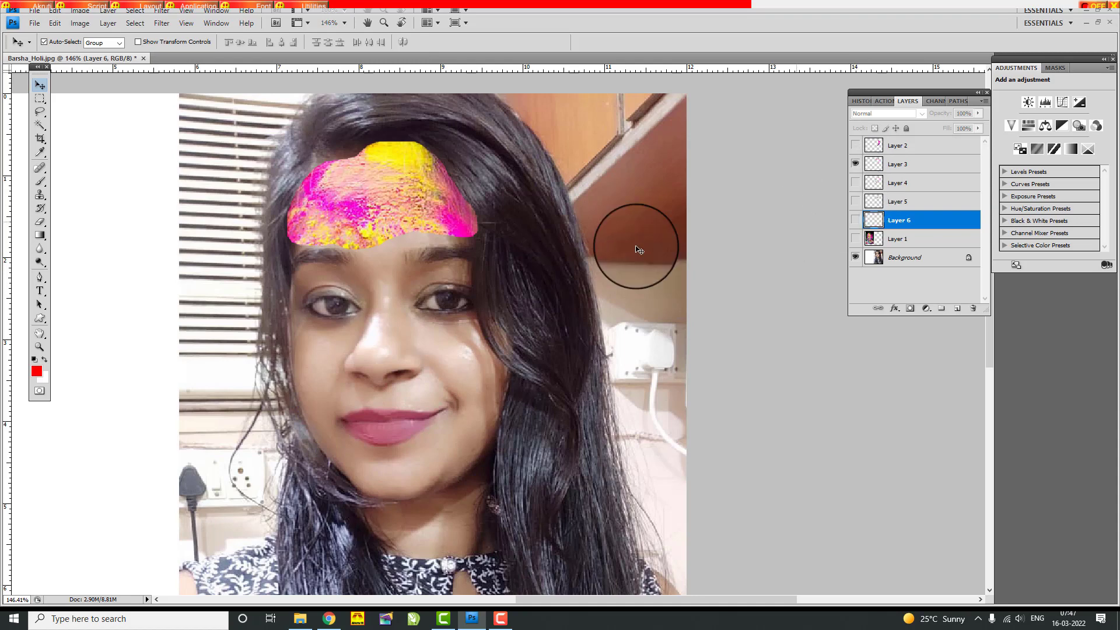
Nudge the Layer 3 forehead patch down onto the forehead and rotate it to 3.4 degrees with Free Transform.
{"action": "scroll", "coordinate": [425, 147], "scroll_direction": "up", "scroll_amount": 1}
{"action": "scroll", "coordinate": [406, 173], "scroll_direction": "up", "scroll_amount": 1}
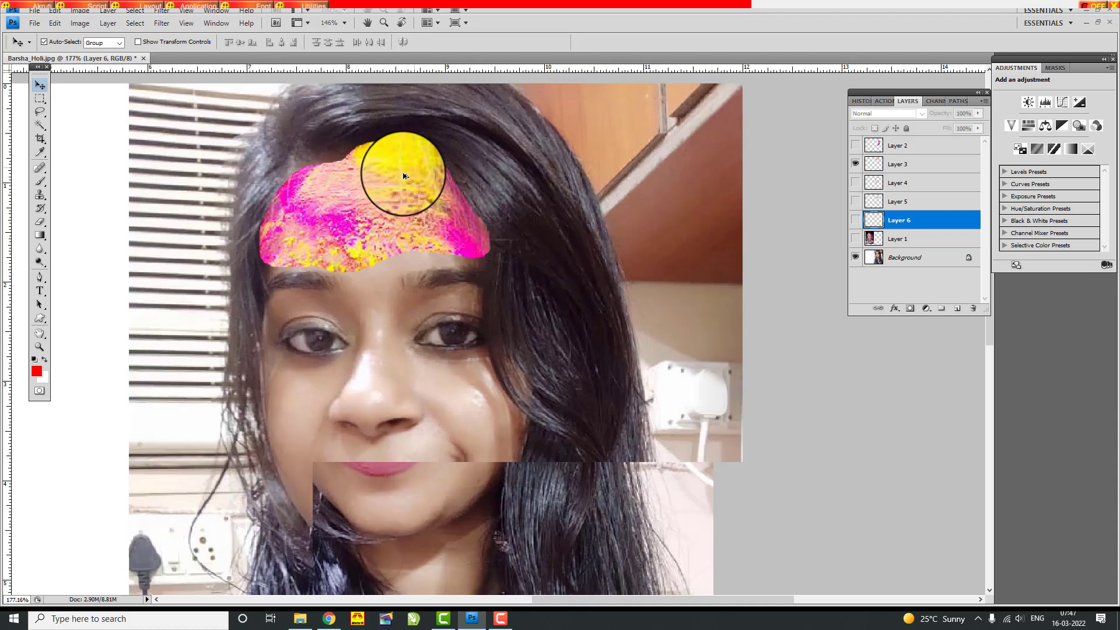
{"action": "right_click", "coordinate": [403, 175]}
{"action": "left_click", "coordinate": [424, 183]}
{"action": "left_click_drag", "start_coordinate": [422, 187], "coordinate": [425, 191]}
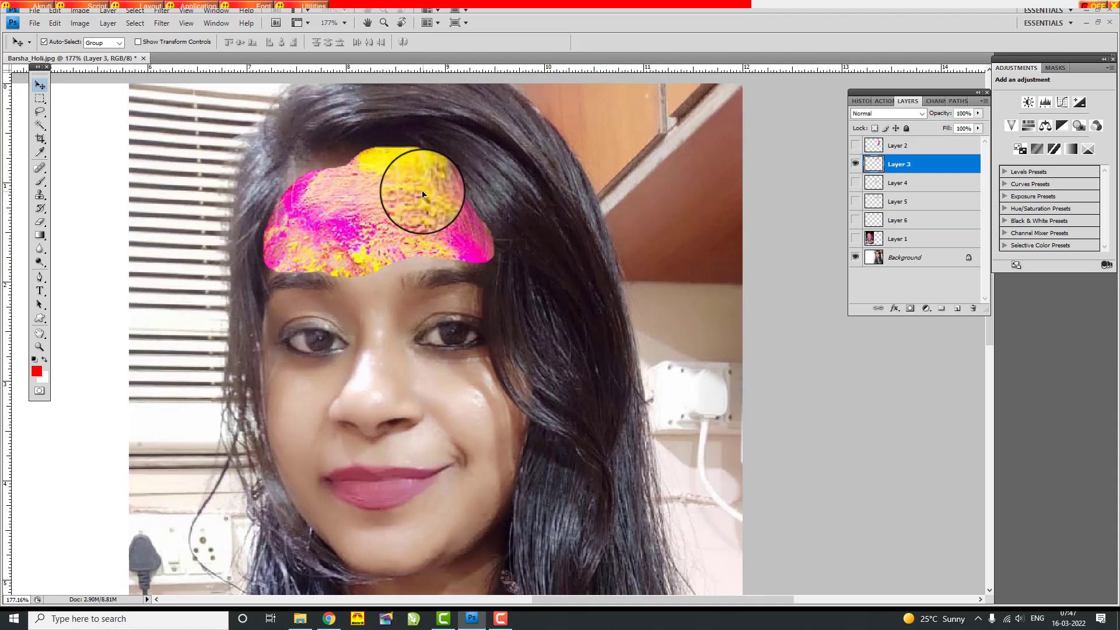
{"action": "key", "text": "ctrl+t"}
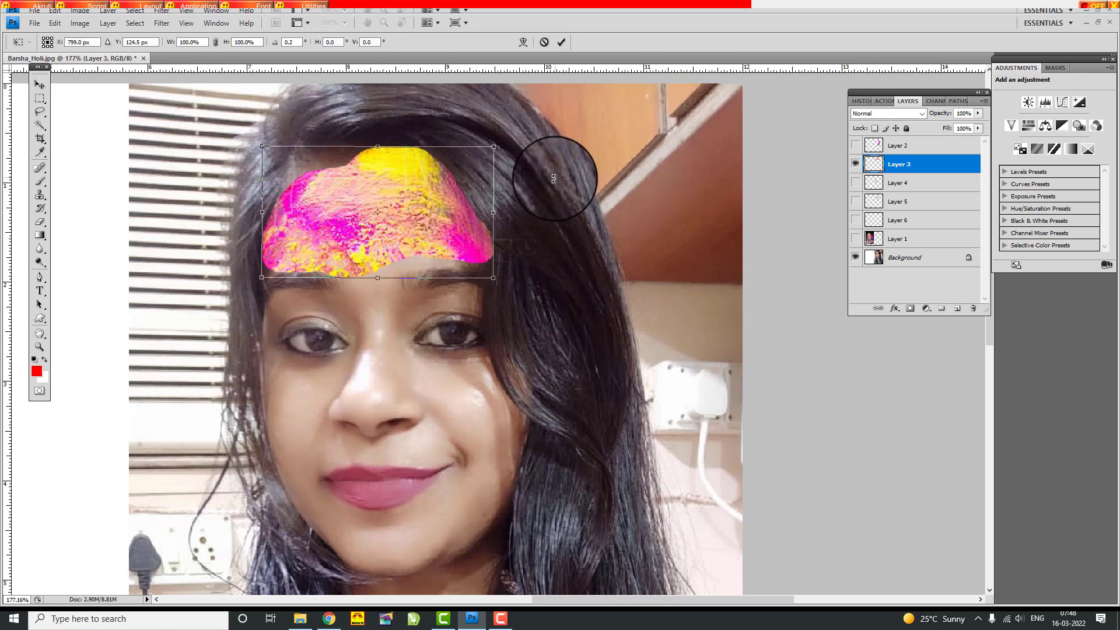
{"action": "left_click_drag", "start_coordinate": [553, 178], "coordinate": [554, 183]}
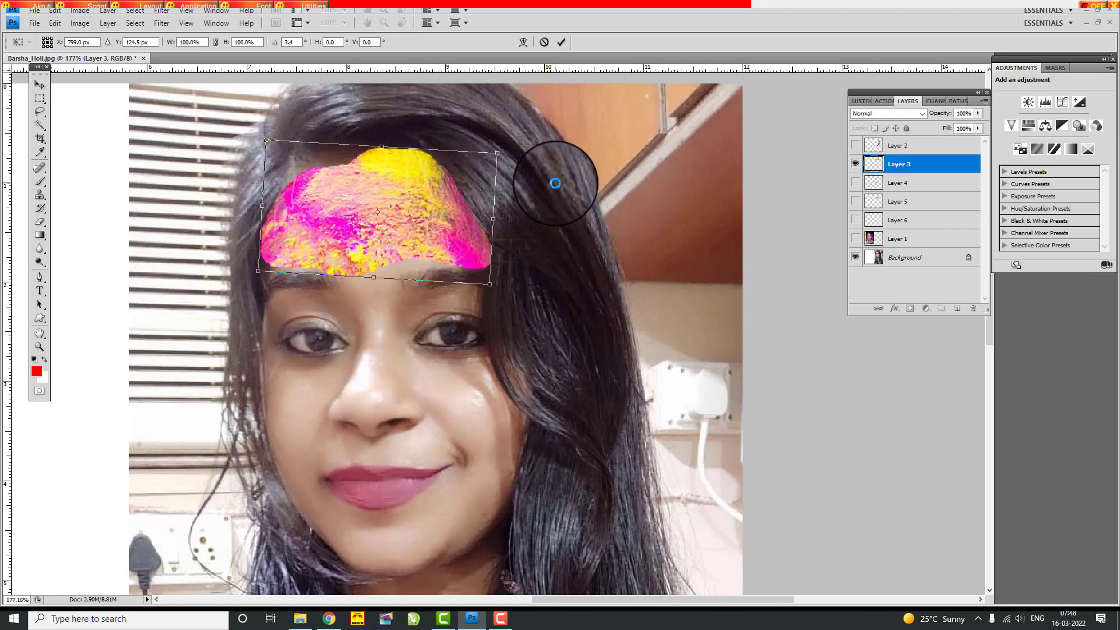
{"action": "key", "text": "Return"}
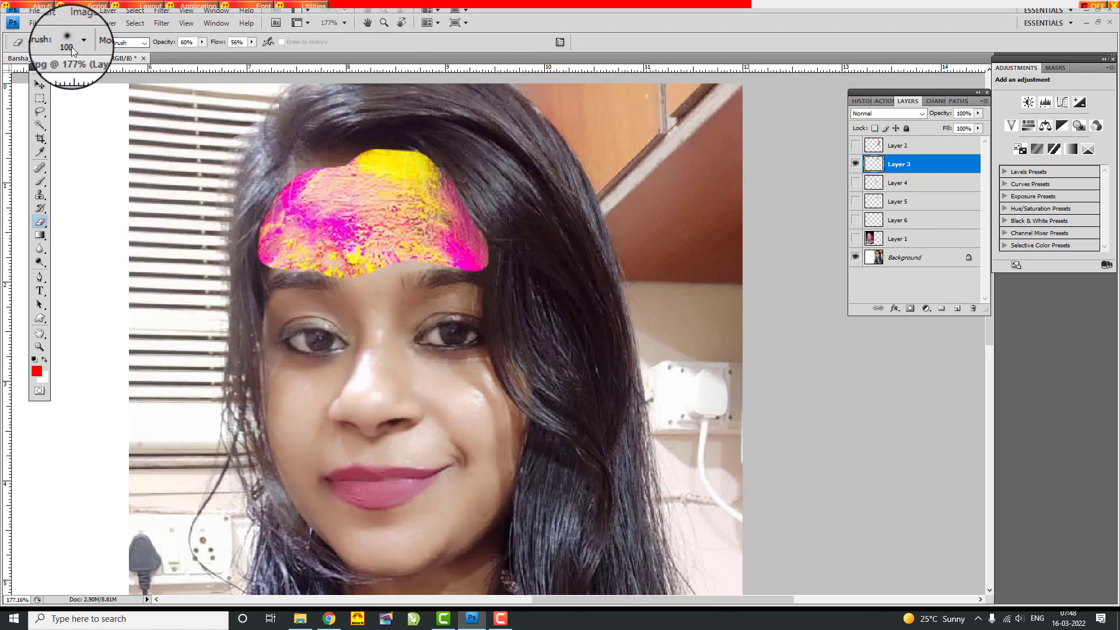
Set the Eraser to a soft 27 px brush with 59% opacity and 61% flow.
{"action": "left_click", "coordinate": [81, 40]}
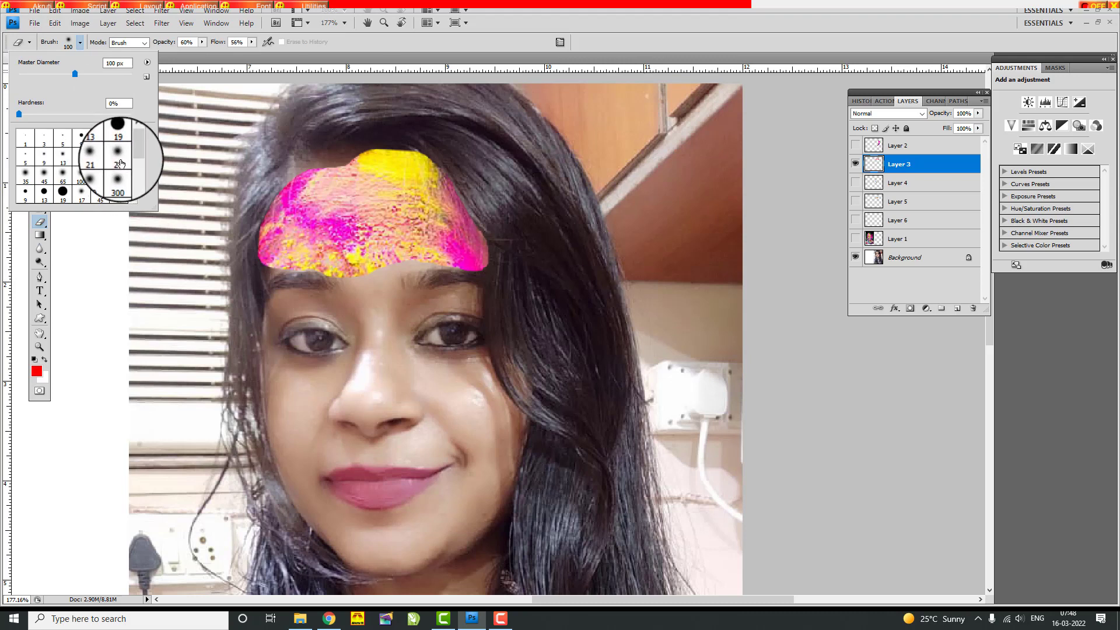
{"action": "double_click", "coordinate": [121, 163]}
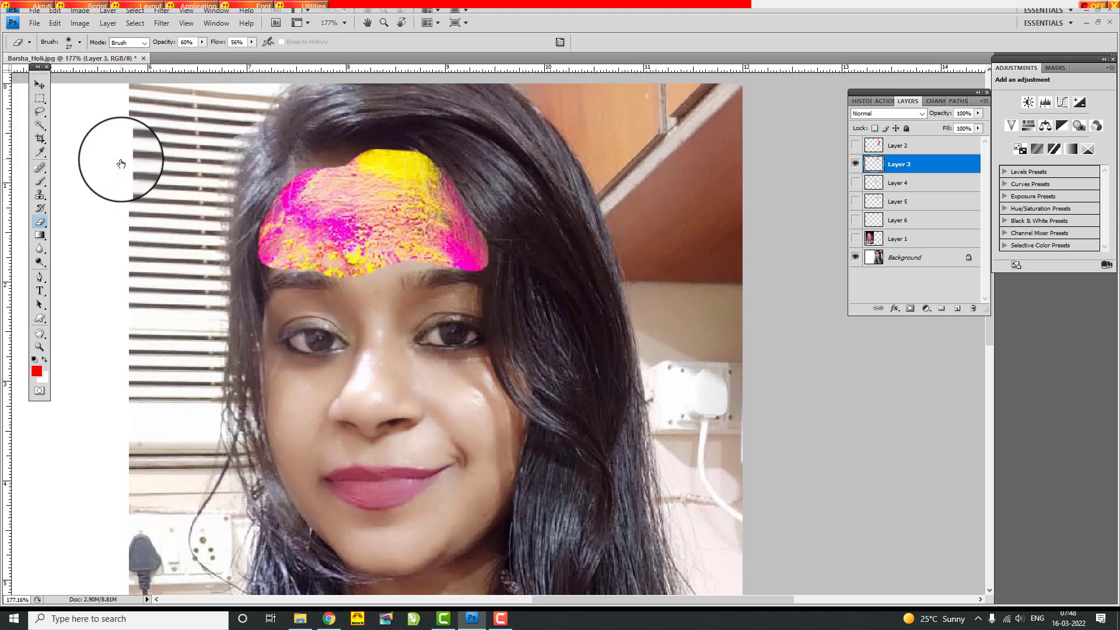
{"action": "left_click", "coordinate": [201, 42]}
{"action": "left_click", "coordinate": [202, 54]}
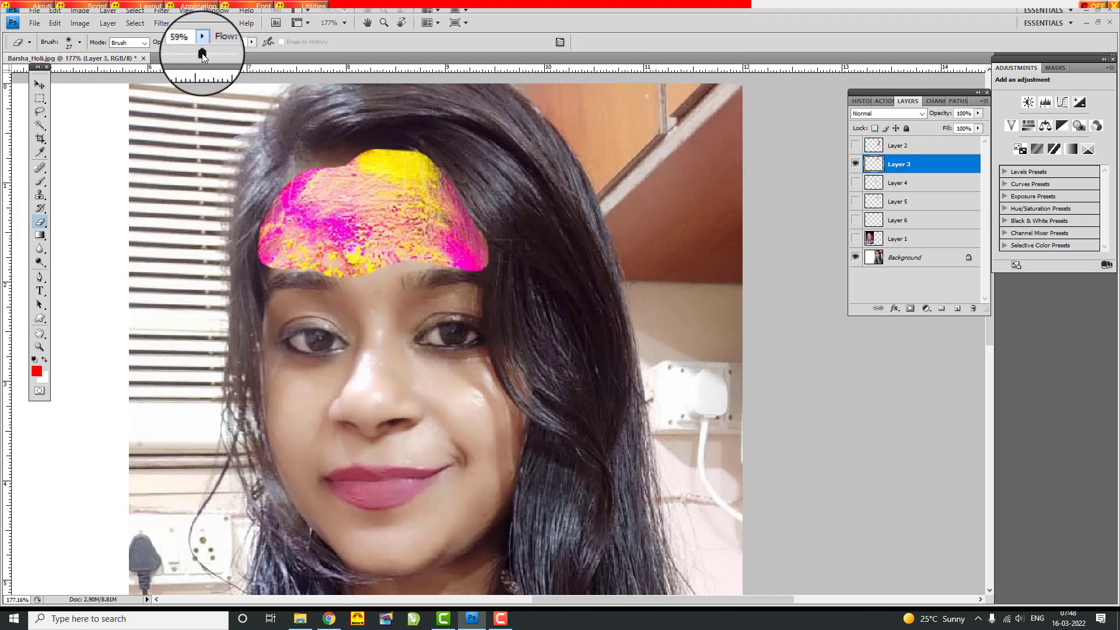
{"action": "left_click", "coordinate": [251, 42]}
{"action": "left_click_drag", "start_coordinate": [251, 52], "coordinate": [255, 54]}
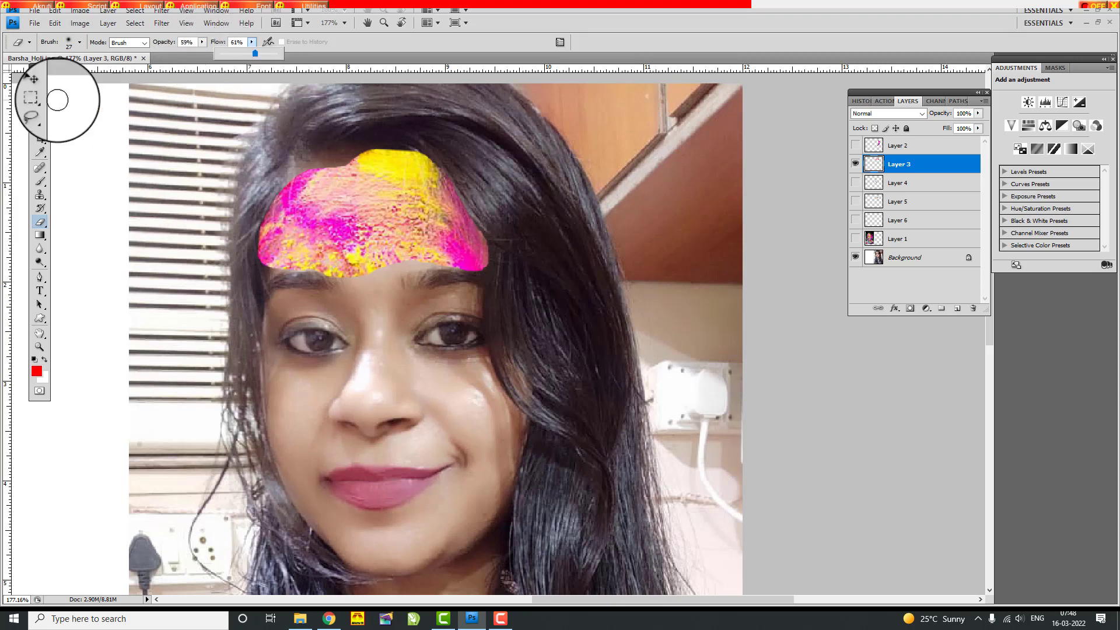
{"action": "left_click", "coordinate": [41, 87]}
{"action": "scroll", "coordinate": [409, 187], "scroll_direction": "up", "scroll_amount": 2}
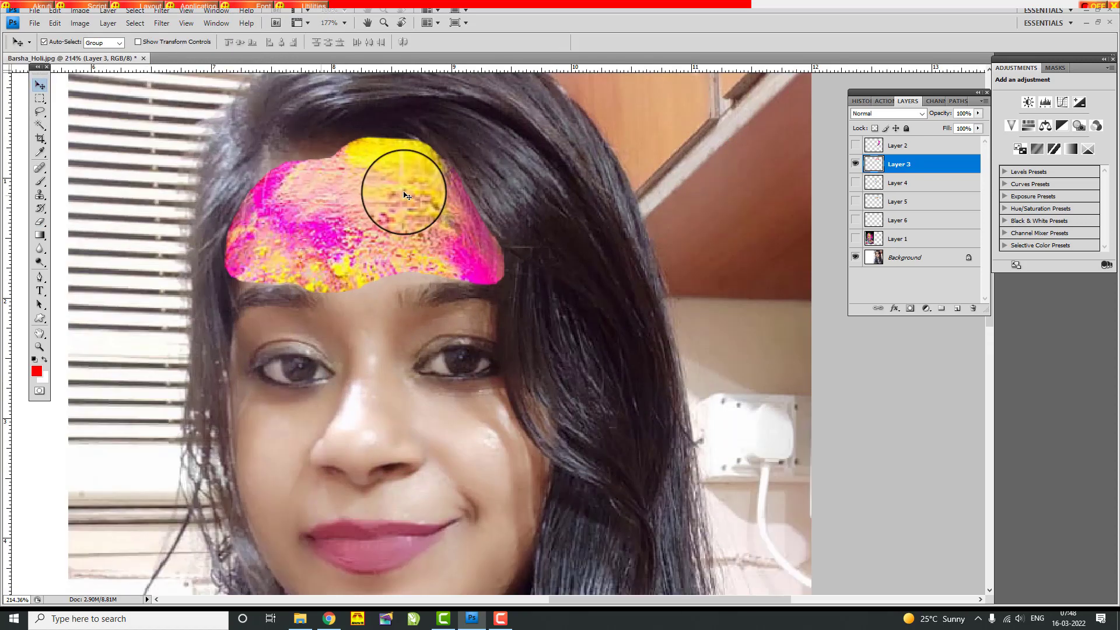
{"action": "left_click", "coordinate": [40, 221]}
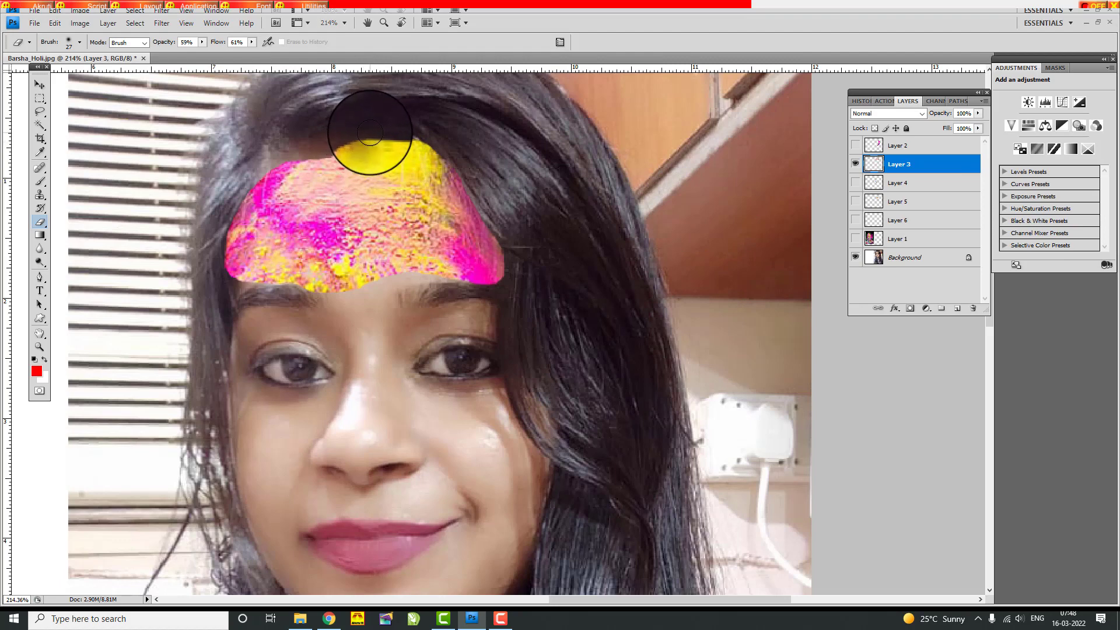
{"action": "key", "text": "ctrl+alt+z"}
{"action": "key", "text": "ctrl+alt+z"}
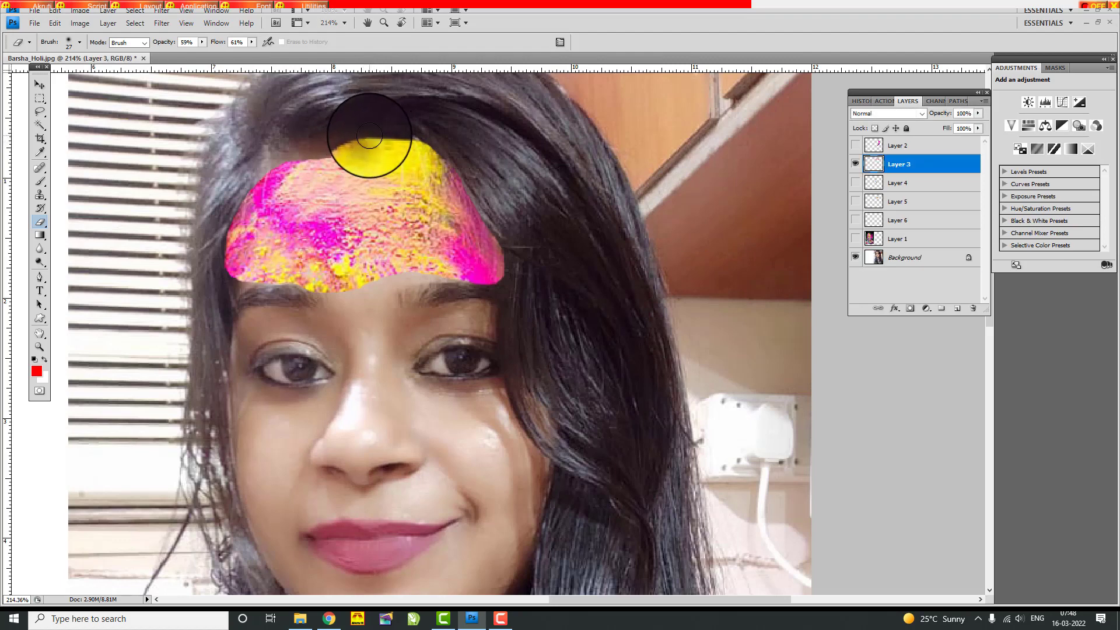
{"action": "left_click", "coordinate": [42, 222]}
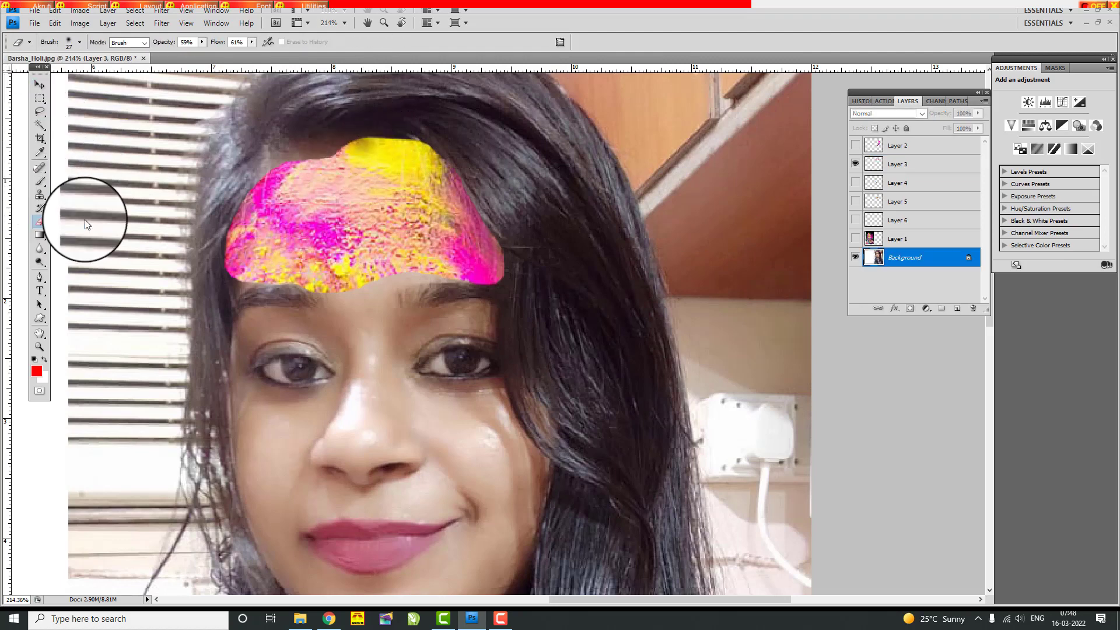
{"action": "key", "text": "ctrl+alt+z"}
{"action": "key", "text": "ctrl+alt+z"}
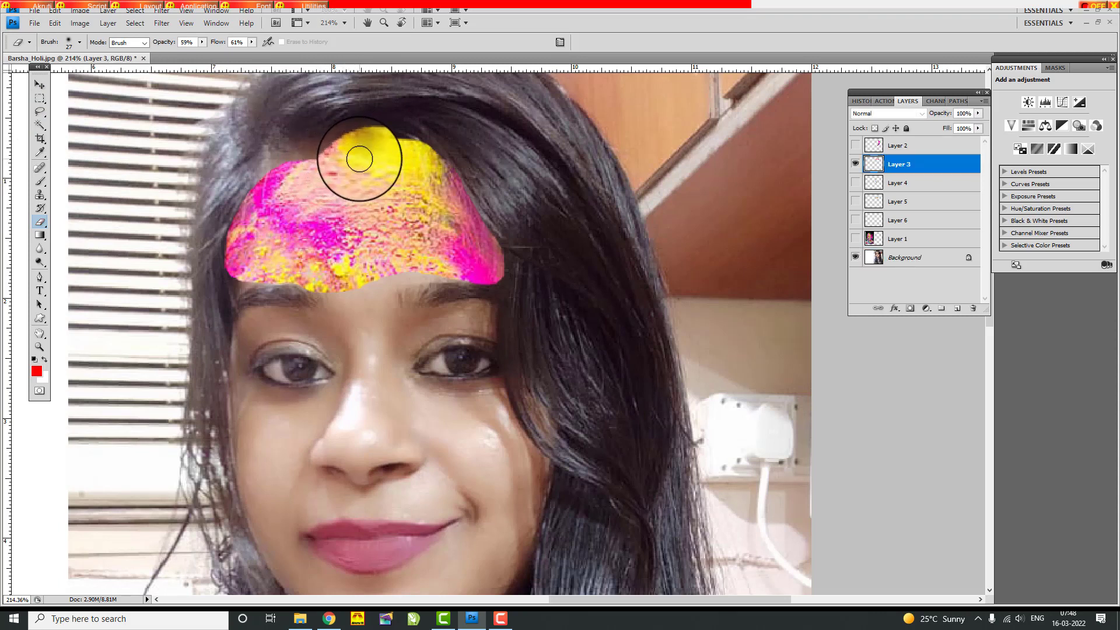
{"action": "key", "text": "ctrl+alt+z"}
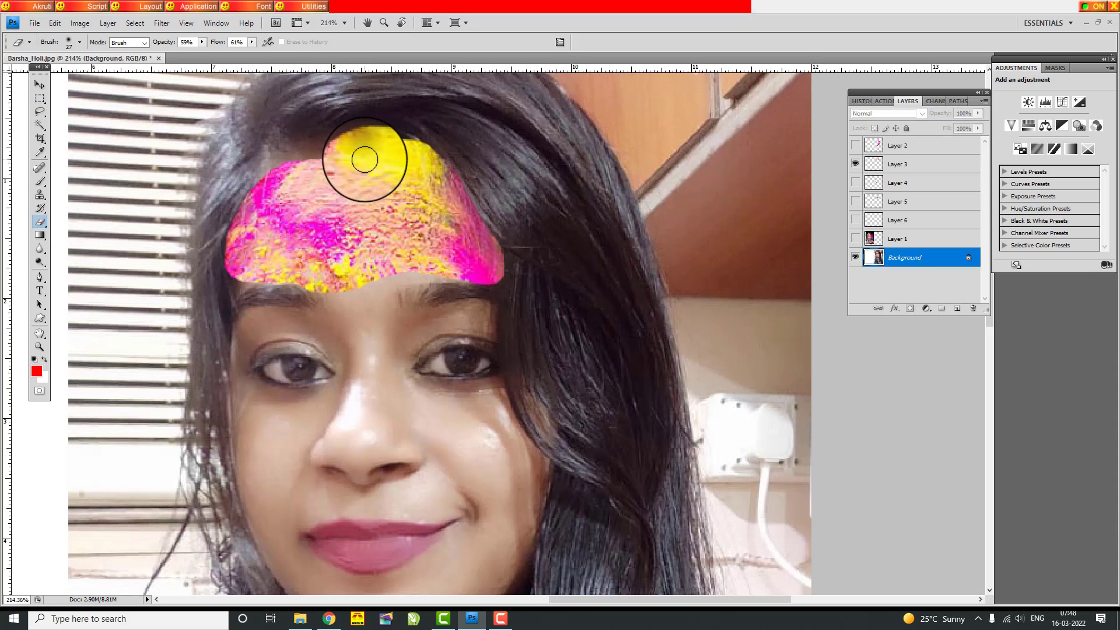
{"action": "key", "text": "ctrl+alt+z"}
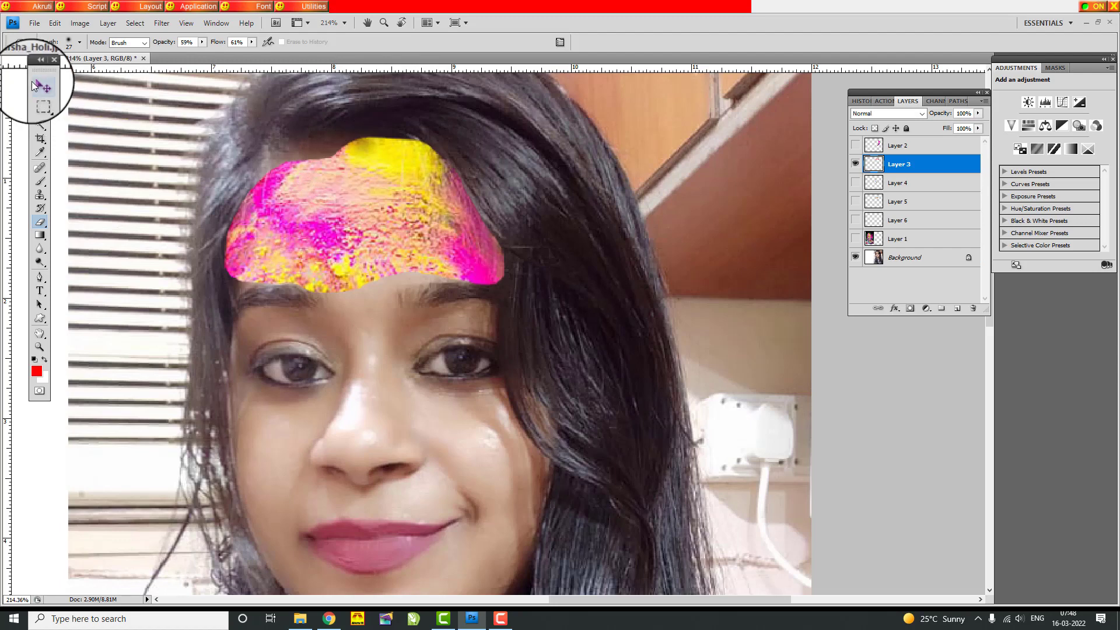
{"action": "left_click", "coordinate": [305, 163], "text": "ctrl"}
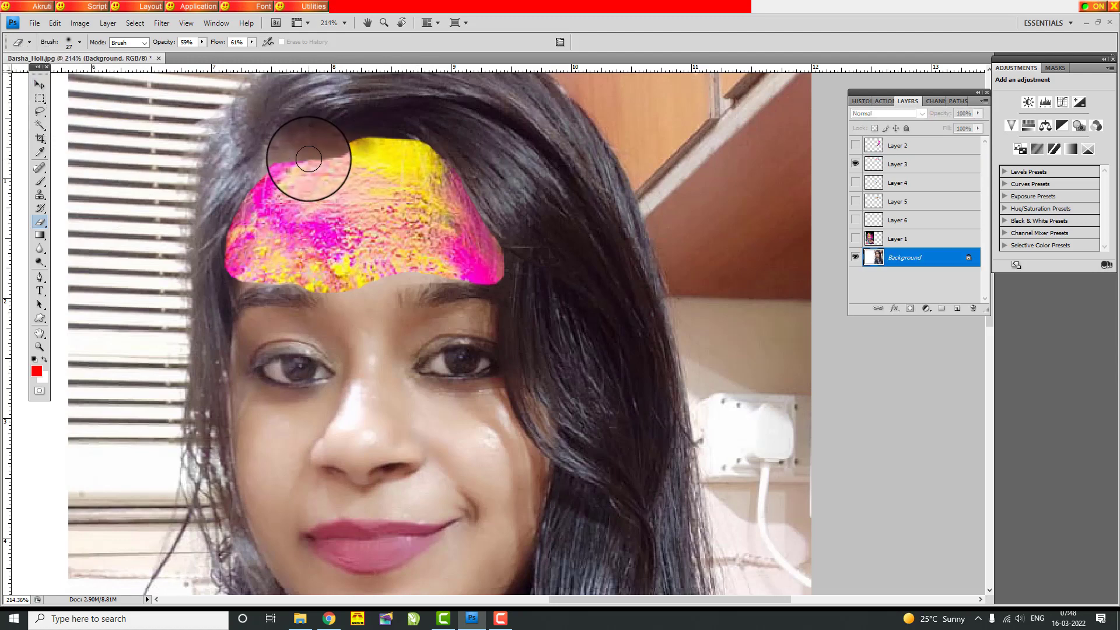
{"action": "left_click", "coordinate": [39, 84]}
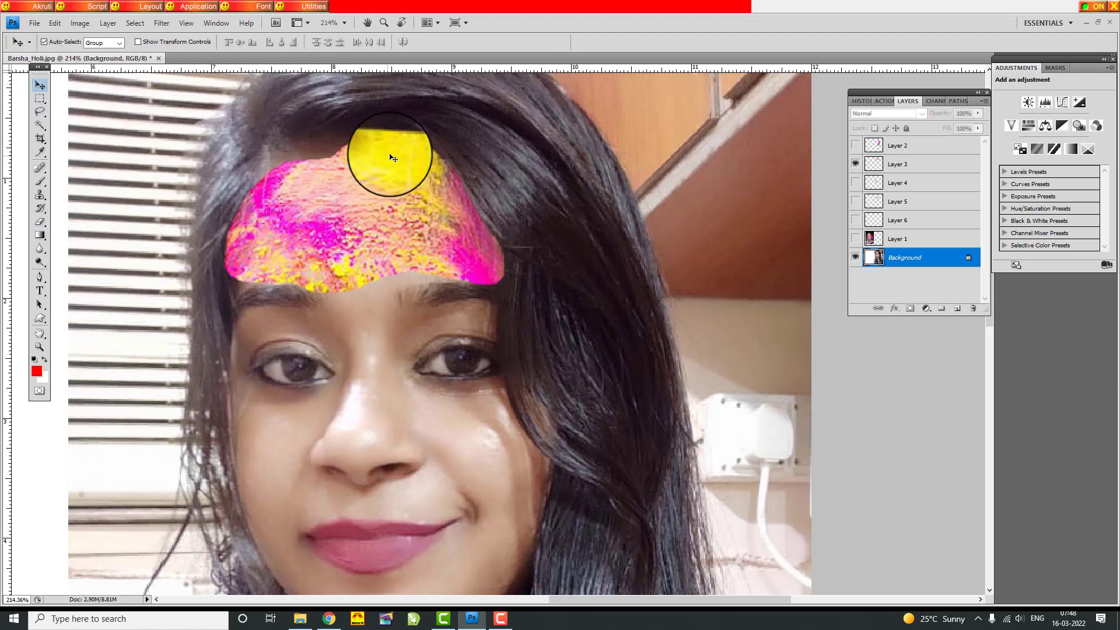
Erase the hard edges of the Layer 3 forehead patch along the hairline, temples and eyebrows to blend it into the skin.
{"action": "scroll", "coordinate": [453, 132], "scroll_direction": "up", "scroll_amount": 5}
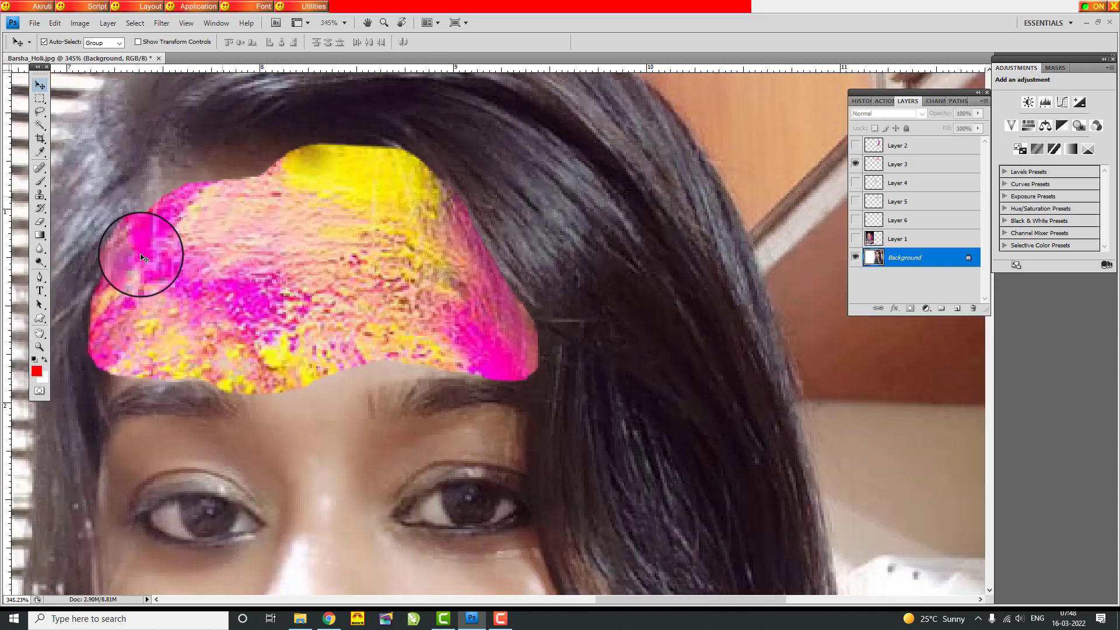
{"action": "left_click", "coordinate": [39, 222]}
{"action": "mouse_move", "coordinate": [432, 150]}
{"action": "left_mouse_down"}
{"action": "mouse_move", "coordinate": [296, 144]}
{"action": "mouse_move", "coordinate": [387, 138]}
{"action": "mouse_move", "coordinate": [333, 140]}
{"action": "left_mouse_up"}
{"action": "key", "text": "ctrl+z"}
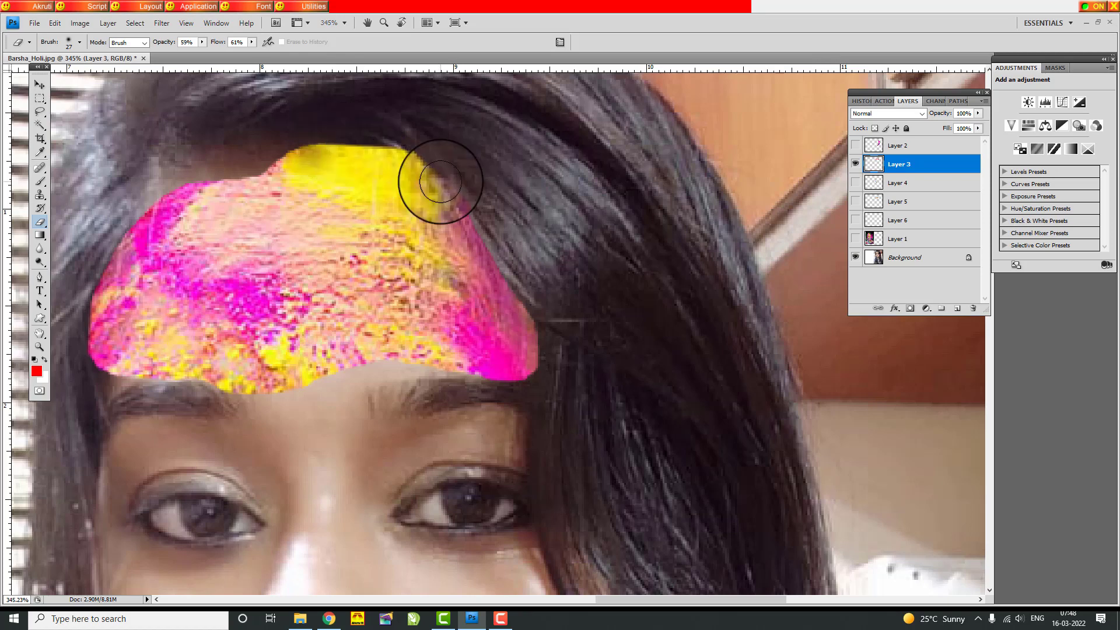
{"action": "left_click", "coordinate": [855, 163]}
{"action": "left_click", "coordinate": [855, 163]}
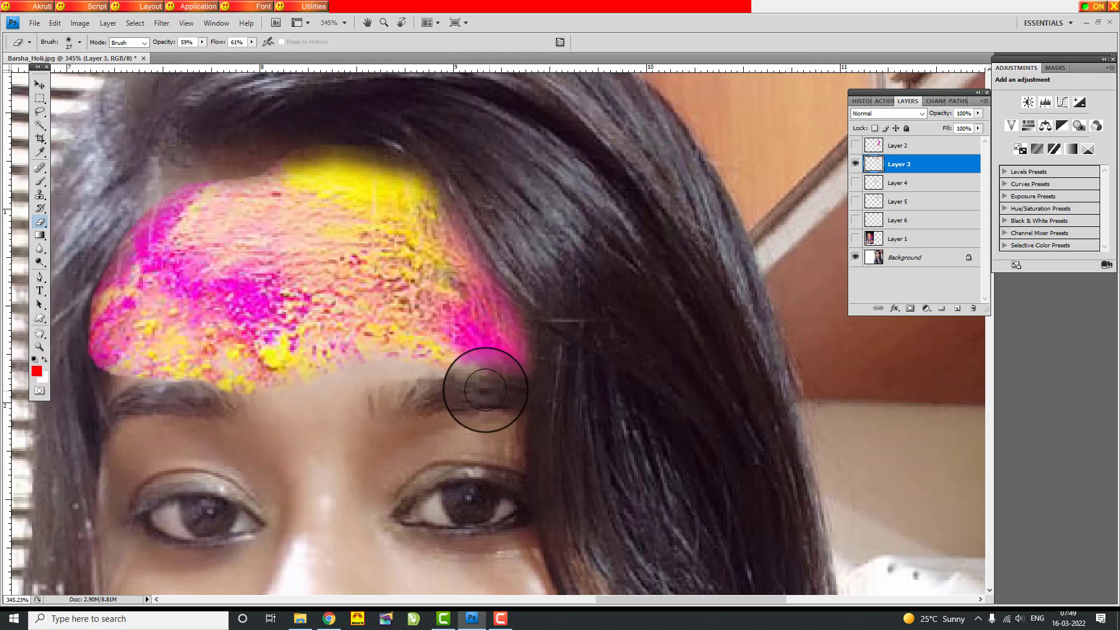
{"action": "mouse_move", "coordinate": [192, 389]}
{"action": "left_mouse_down"}
{"action": "mouse_move", "coordinate": [265, 399]}
{"action": "mouse_move", "coordinate": [126, 389]}
{"action": "mouse_move", "coordinate": [110, 379]}
{"action": "mouse_move", "coordinate": [90, 316]}
{"action": "mouse_move", "coordinate": [86, 366]}
{"action": "mouse_move", "coordinate": [110, 245]}
{"action": "mouse_move", "coordinate": [83, 327]}
{"action": "mouse_move", "coordinate": [140, 213]}
{"action": "mouse_move", "coordinate": [92, 310]}
{"action": "mouse_move", "coordinate": [102, 296]}
{"action": "mouse_move", "coordinate": [84, 344]}
{"action": "mouse_move", "coordinate": [85, 396]}
{"action": "mouse_move", "coordinate": [104, 277]}
{"action": "mouse_move", "coordinate": [130, 233]}
{"action": "mouse_move", "coordinate": [233, 155]}
{"action": "mouse_move", "coordinate": [154, 207]}
{"action": "mouse_move", "coordinate": [283, 136]}
{"action": "mouse_move", "coordinate": [226, 159]}
{"action": "mouse_move", "coordinate": [261, 172]}
{"action": "mouse_move", "coordinate": [139, 189]}
{"action": "mouse_move", "coordinate": [156, 185]}
{"action": "mouse_move", "coordinate": [113, 255]}
{"action": "mouse_move", "coordinate": [88, 364]}
{"action": "mouse_move", "coordinate": [117, 249]}
{"action": "mouse_move", "coordinate": [208, 174]}
{"action": "mouse_move", "coordinate": [270, 177]}
{"action": "mouse_move", "coordinate": [329, 139]}
{"action": "mouse_move", "coordinate": [312, 142]}
{"action": "mouse_move", "coordinate": [404, 159]}
{"action": "mouse_move", "coordinate": [312, 136]}
{"action": "mouse_move", "coordinate": [410, 152]}
{"action": "mouse_move", "coordinate": [465, 187]}
{"action": "mouse_move", "coordinate": [407, 148]}
{"action": "mouse_move", "coordinate": [294, 121]}
{"action": "mouse_move", "coordinate": [459, 173]}
{"action": "mouse_move", "coordinate": [461, 198]}
{"action": "mouse_move", "coordinate": [417, 148]}
{"action": "mouse_move", "coordinate": [482, 255]}
{"action": "mouse_move", "coordinate": [451, 190]}
{"action": "mouse_move", "coordinate": [536, 314]}
{"action": "left_mouse_up"}
{"action": "mouse_move", "coordinate": [557, 389]}
{"action": "left_mouse_down"}
{"action": "mouse_move", "coordinate": [430, 374]}
{"action": "mouse_move", "coordinate": [533, 409]}
{"action": "mouse_move", "coordinate": [289, 392]}
{"action": "left_mouse_up"}
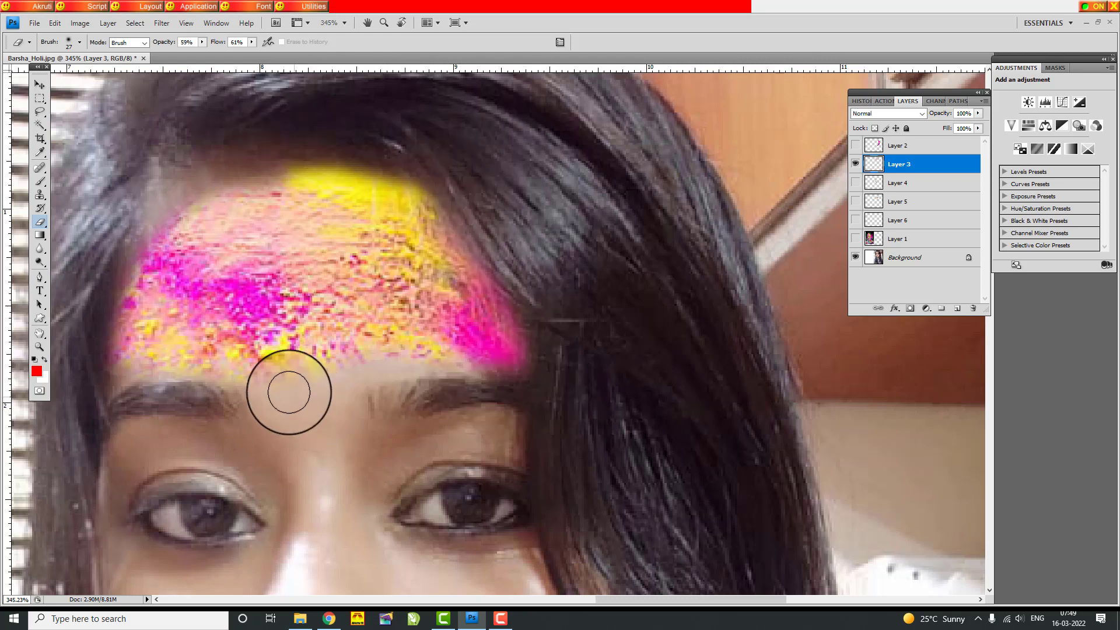
Show and select Layer 2, and erase the cheek patch's outer edge where it overlaps the hair.
{"action": "scroll", "coordinate": [357, 347], "scroll_direction": "down", "scroll_amount": 1}
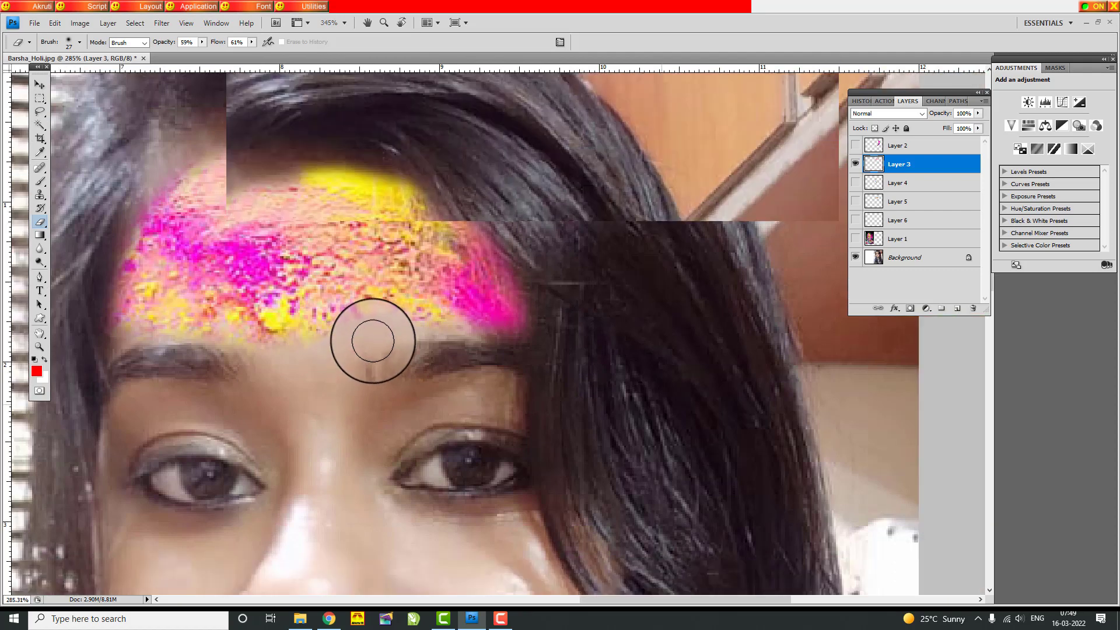
{"action": "scroll", "coordinate": [393, 373], "scroll_direction": "down", "scroll_amount": 3}
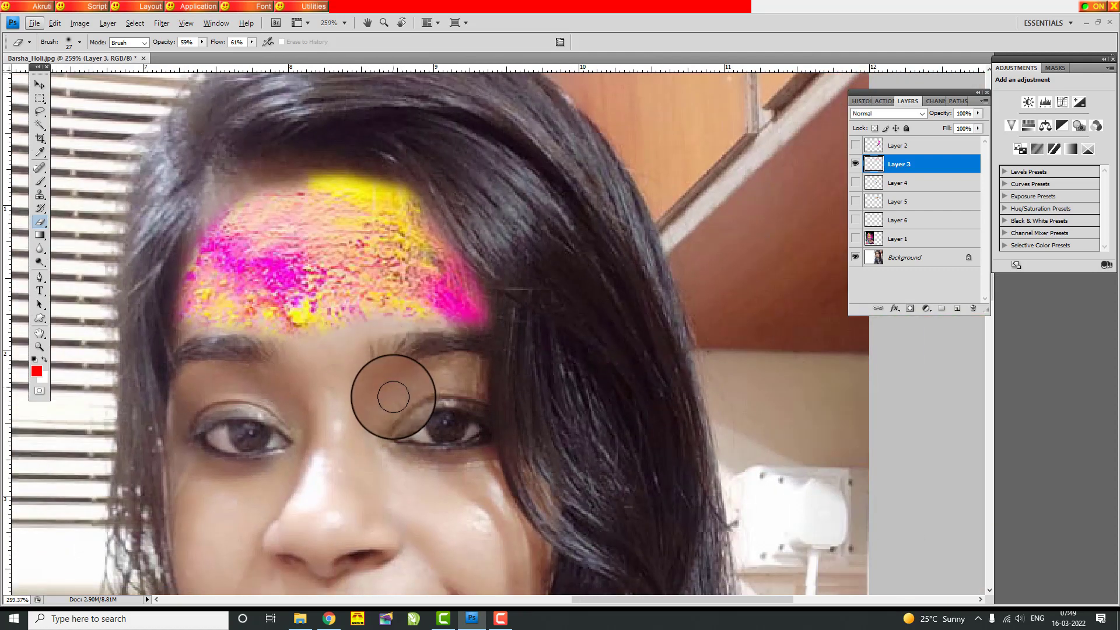
{"action": "key", "text": "alt"}
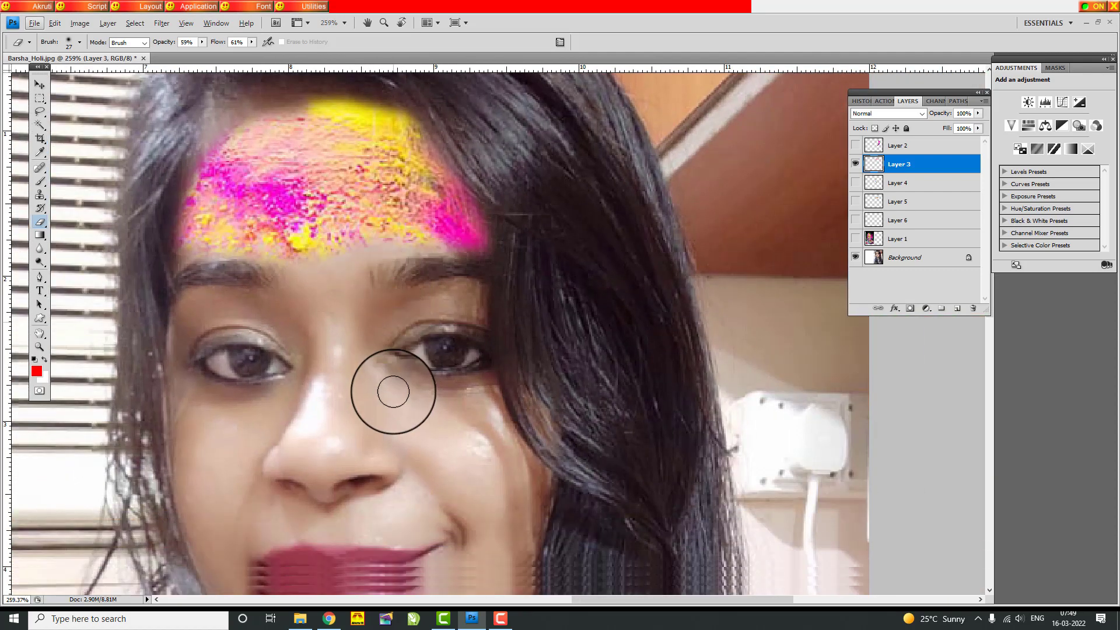
{"action": "left_click", "coordinate": [856, 147]}
{"action": "scroll", "coordinate": [485, 228], "scroll_direction": "down", "scroll_amount": 1}
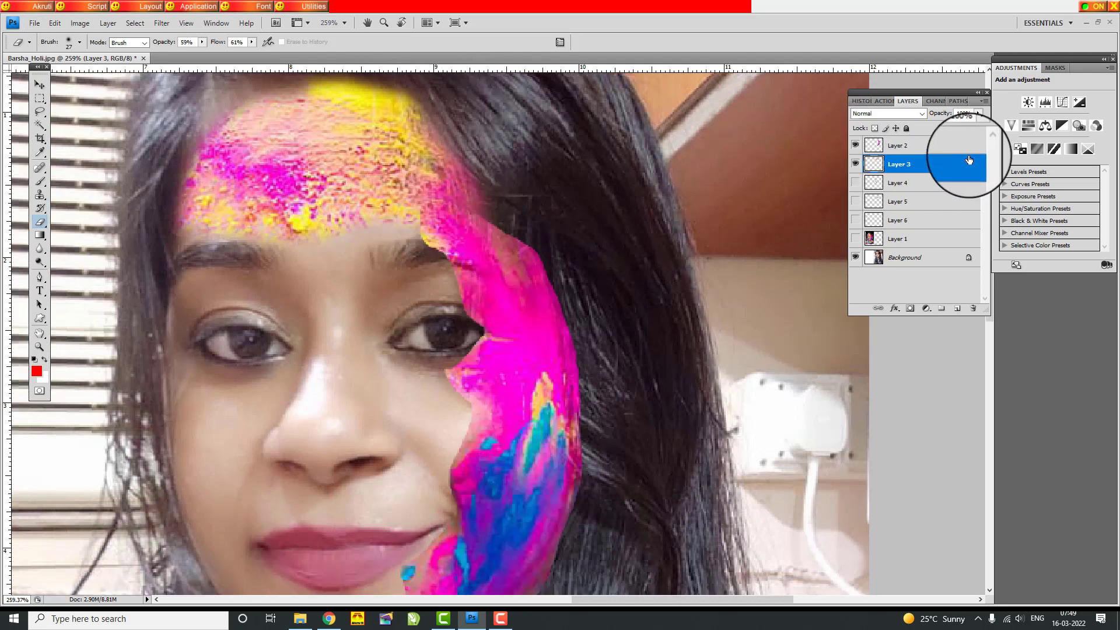
{"action": "left_click", "coordinate": [937, 152]}
{"action": "mouse_move", "coordinate": [474, 224]}
{"action": "left_mouse_down"}
{"action": "mouse_move", "coordinate": [413, 208]}
{"action": "mouse_move", "coordinate": [490, 216]}
{"action": "mouse_move", "coordinate": [433, 193]}
{"action": "mouse_move", "coordinate": [548, 226]}
{"action": "mouse_move", "coordinate": [572, 267]}
{"action": "mouse_move", "coordinate": [504, 226]}
{"action": "mouse_move", "coordinate": [555, 283]}
{"action": "left_mouse_up"}
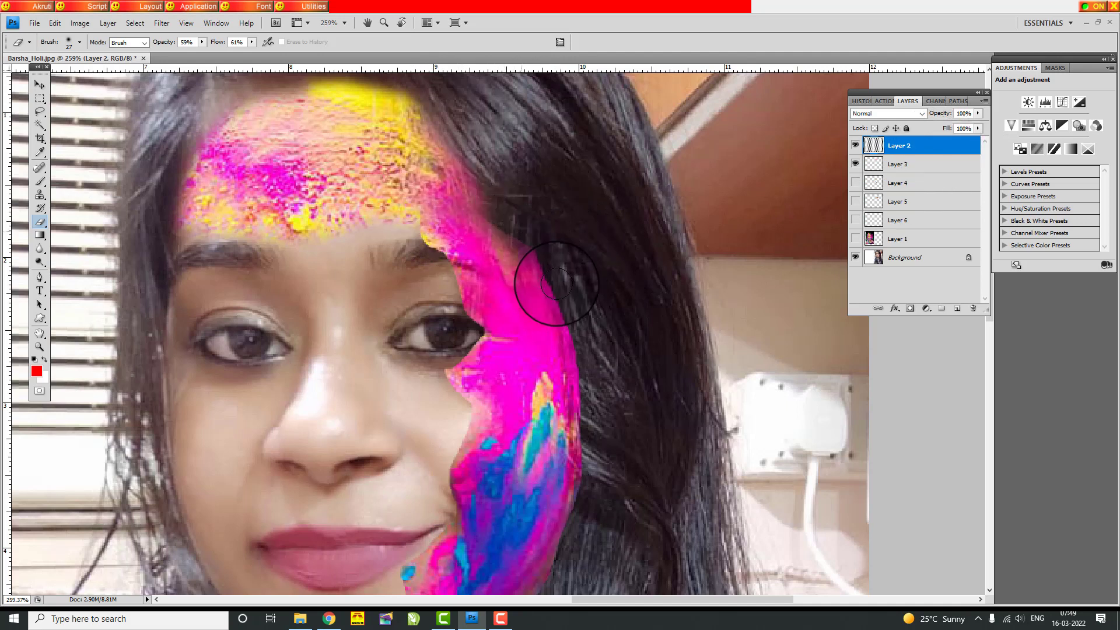
{"action": "mouse_move", "coordinate": [523, 240]}
{"action": "left_mouse_down"}
{"action": "mouse_move", "coordinate": [545, 287]}
{"action": "mouse_move", "coordinate": [503, 220]}
{"action": "mouse_move", "coordinate": [554, 288]}
{"action": "mouse_move", "coordinate": [566, 342]}
{"action": "mouse_move", "coordinate": [562, 300]}
{"action": "mouse_move", "coordinate": [577, 404]}
{"action": "mouse_move", "coordinate": [562, 296]}
{"action": "mouse_move", "coordinate": [587, 394]}
{"action": "mouse_move", "coordinate": [591, 484]}
{"action": "mouse_move", "coordinate": [589, 413]}
{"action": "mouse_move", "coordinate": [580, 517]}
{"action": "mouse_move", "coordinate": [587, 421]}
{"action": "mouse_move", "coordinate": [560, 556]}
{"action": "mouse_move", "coordinate": [576, 416]}
{"action": "mouse_move", "coordinate": [576, 468]}
{"action": "mouse_move", "coordinate": [575, 341]}
{"action": "mouse_move", "coordinate": [559, 272]}
{"action": "mouse_move", "coordinate": [501, 306]}
{"action": "mouse_move", "coordinate": [456, 288]}
{"action": "mouse_move", "coordinate": [461, 316]}
{"action": "mouse_move", "coordinate": [422, 218]}
{"action": "mouse_move", "coordinate": [470, 335]}
{"action": "mouse_move", "coordinate": [448, 369]}
{"action": "mouse_move", "coordinate": [470, 326]}
{"action": "mouse_move", "coordinate": [480, 341]}
{"action": "mouse_move", "coordinate": [446, 384]}
{"action": "mouse_move", "coordinate": [464, 418]}
{"action": "mouse_move", "coordinate": [451, 511]}
{"action": "mouse_move", "coordinate": [423, 547]}
{"action": "mouse_move", "coordinate": [431, 485]}
{"action": "mouse_move", "coordinate": [369, 496]}
{"action": "mouse_move", "coordinate": [342, 488]}
{"action": "mouse_move", "coordinate": [366, 460]}
{"action": "mouse_move", "coordinate": [311, 520]}
{"action": "mouse_move", "coordinate": [422, 536]}
{"action": "mouse_move", "coordinate": [377, 526]}
{"action": "mouse_move", "coordinate": [478, 483]}
{"action": "mouse_move", "coordinate": [544, 382]}
{"action": "left_mouse_up"}
Soften the Layer 2 cheek patch with the Eraser along the jaw and its inner edge beside the mouth and eye.
{"action": "scroll", "coordinate": [449, 512], "scroll_direction": "down", "scroll_amount": 3}
{"action": "mouse_move", "coordinate": [406, 425]}
{"action": "left_mouse_down"}
{"action": "mouse_move", "coordinate": [378, 439]}
{"action": "mouse_move", "coordinate": [358, 468]}
{"action": "mouse_move", "coordinate": [397, 439]}
{"action": "mouse_move", "coordinate": [368, 465]}
{"action": "left_mouse_up"}
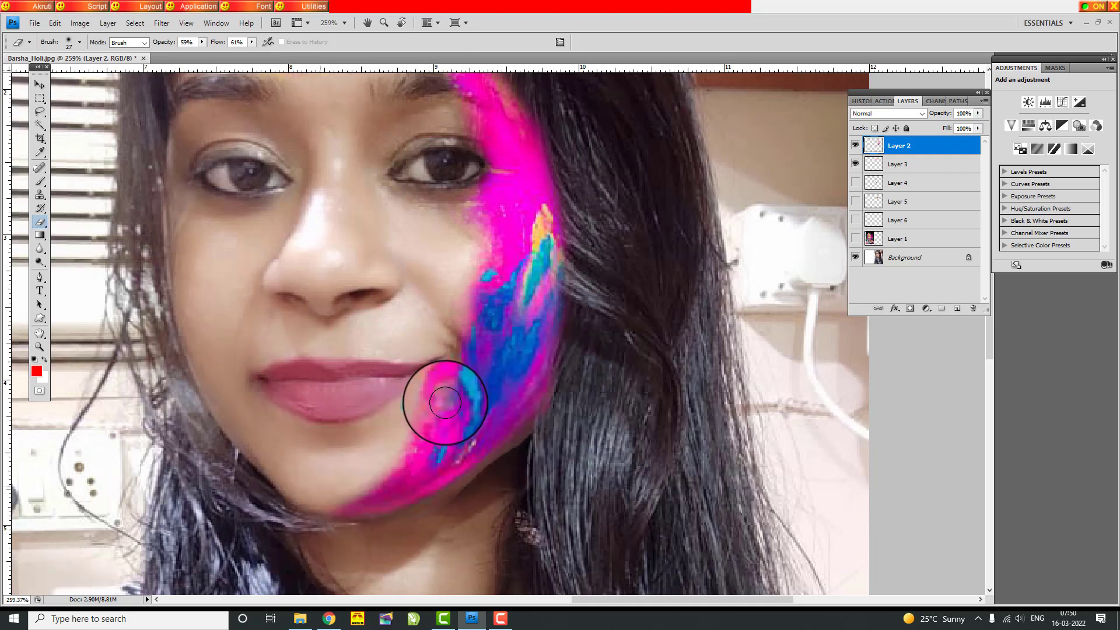
{"action": "mouse_move", "coordinate": [444, 403]}
{"action": "left_mouse_down"}
{"action": "mouse_move", "coordinate": [460, 341]}
{"action": "mouse_move", "coordinate": [429, 363]}
{"action": "mouse_move", "coordinate": [439, 288]}
{"action": "mouse_move", "coordinate": [472, 220]}
{"action": "mouse_move", "coordinate": [467, 252]}
{"action": "mouse_move", "coordinate": [444, 281]}
{"action": "mouse_move", "coordinate": [484, 163]}
{"action": "mouse_move", "coordinate": [493, 170]}
{"action": "mouse_move", "coordinate": [467, 205]}
{"action": "left_mouse_up"}
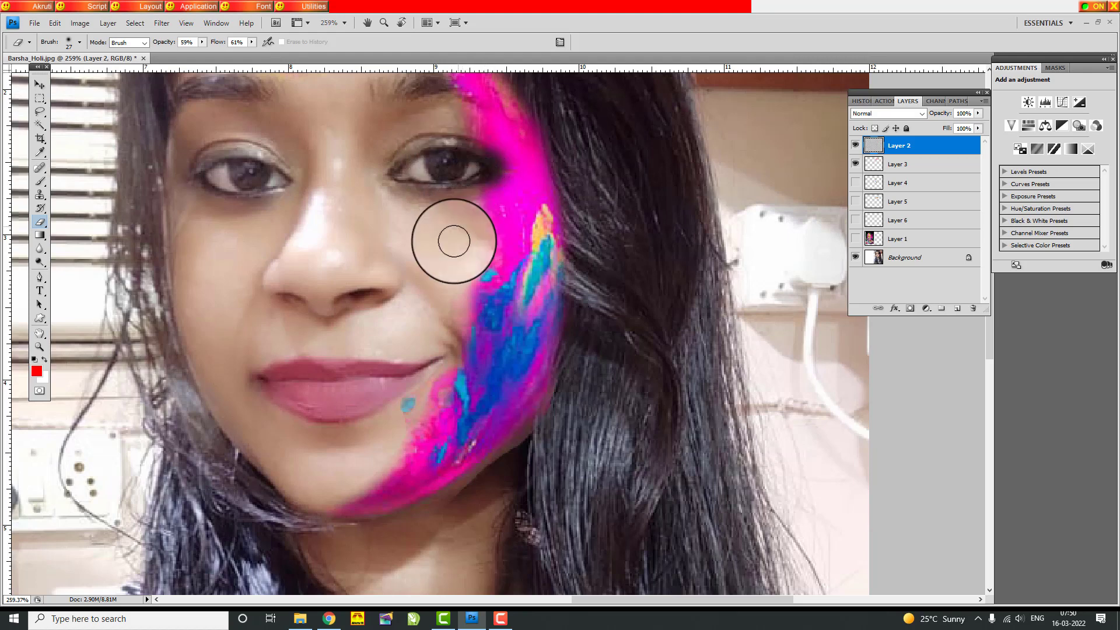
Erase the remaining outer edge of the Layer 2 cheek patch where it meets the hair.
{"action": "mouse_move", "coordinate": [575, 297]}
{"action": "left_mouse_down"}
{"action": "mouse_move", "coordinate": [584, 234]}
{"action": "mouse_move", "coordinate": [566, 267]}
{"action": "mouse_move", "coordinate": [570, 240]}
{"action": "mouse_move", "coordinate": [577, 280]}
{"action": "left_mouse_up"}
{"action": "scroll", "coordinate": [577, 287], "scroll_direction": "down", "scroll_amount": 5}
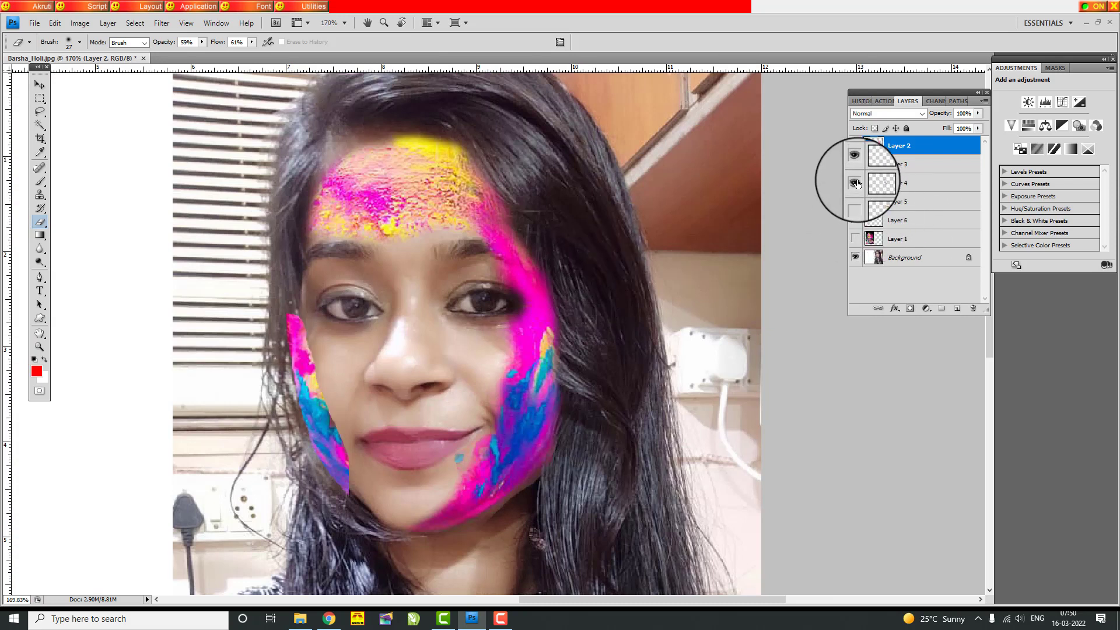
Select the Layer 4 paint patch and move it inward to fit the opposite cheek and jawline.
{"action": "left_click", "coordinate": [39, 85]}
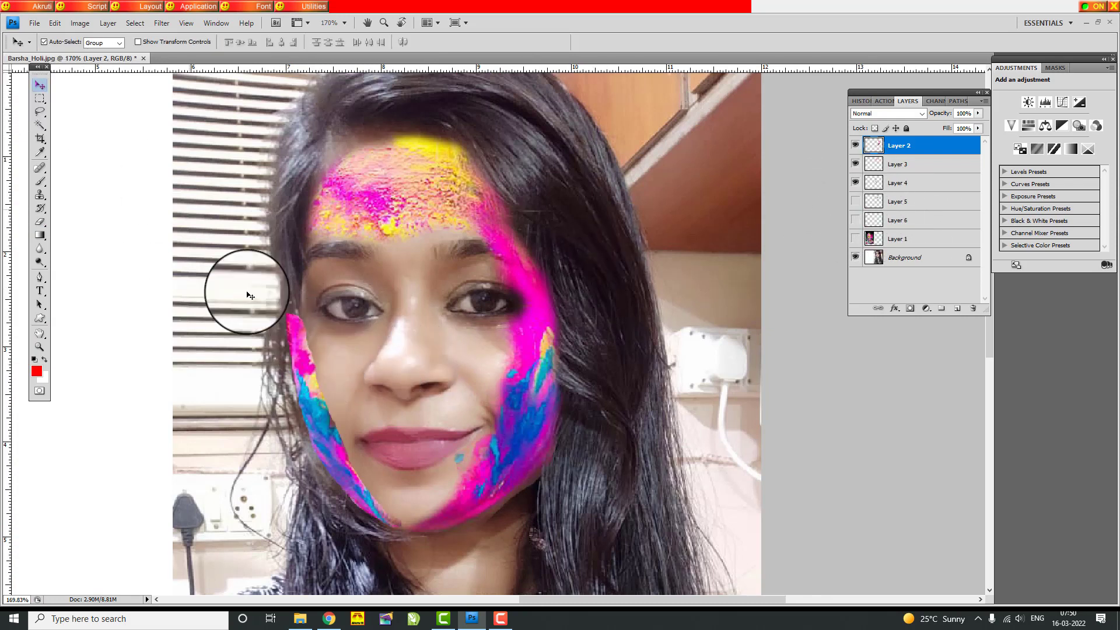
{"action": "left_click", "coordinate": [320, 394]}
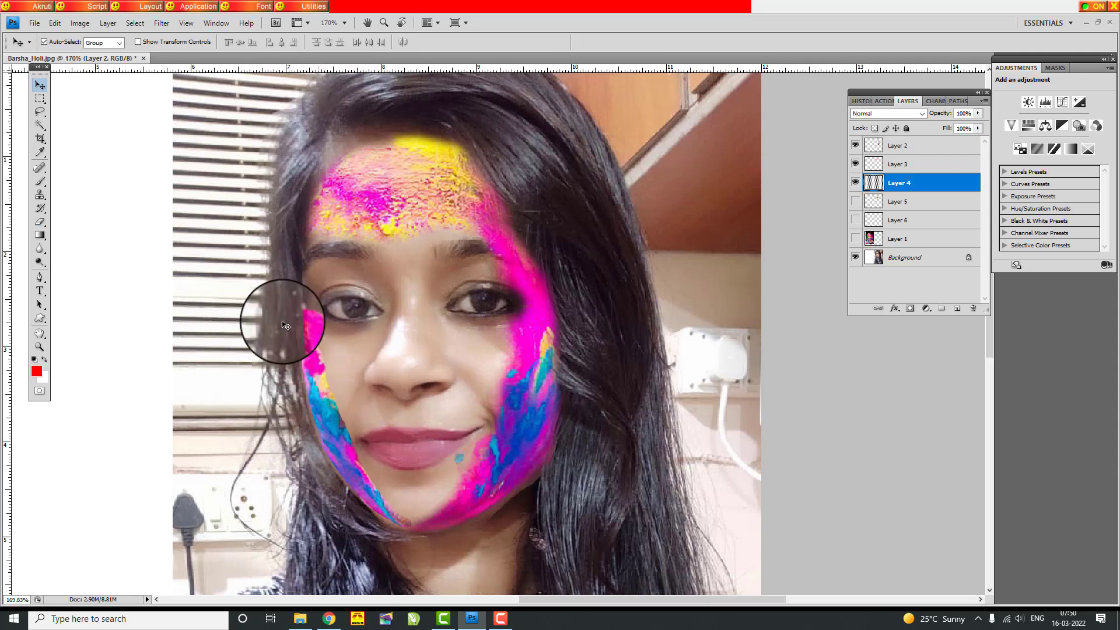
Erase the hard edges of the Layer 4 patch from the temple down the cheek to beside the mouth.
{"action": "left_click", "coordinate": [41, 223]}
{"action": "scroll", "coordinate": [321, 329], "scroll_direction": "up", "scroll_amount": 3}
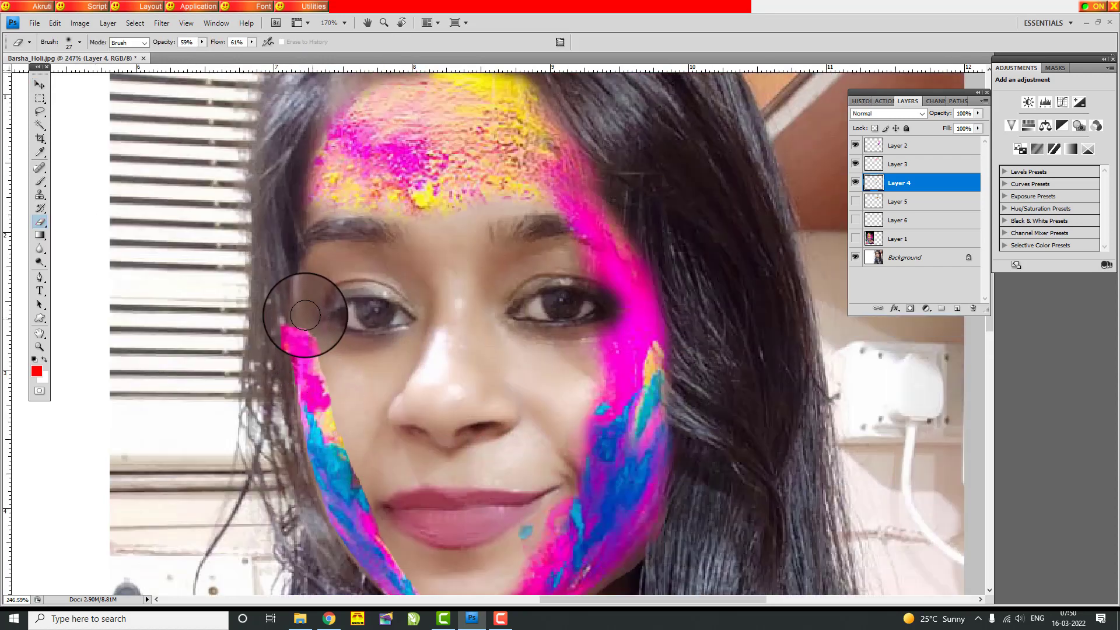
{"action": "mouse_move", "coordinate": [304, 315]}
{"action": "left_mouse_down"}
{"action": "mouse_move", "coordinate": [326, 330]}
{"action": "mouse_move", "coordinate": [298, 314]}
{"action": "mouse_move", "coordinate": [323, 335]}
{"action": "mouse_move", "coordinate": [316, 328]}
{"action": "mouse_move", "coordinate": [368, 458]}
{"action": "mouse_move", "coordinate": [342, 426]}
{"action": "mouse_move", "coordinate": [354, 486]}
{"action": "mouse_move", "coordinate": [389, 525]}
{"action": "left_mouse_up"}
{"action": "scroll", "coordinate": [373, 379], "scroll_direction": "down", "scroll_amount": 3}
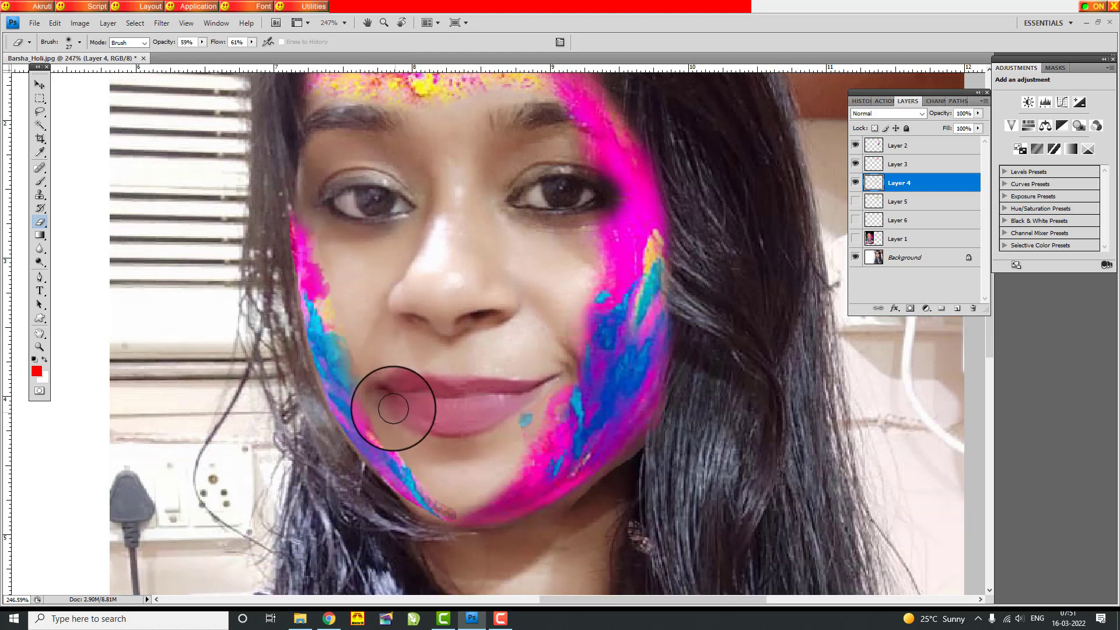
{"action": "left_click_drag", "start_coordinate": [396, 421], "coordinate": [402, 435]}
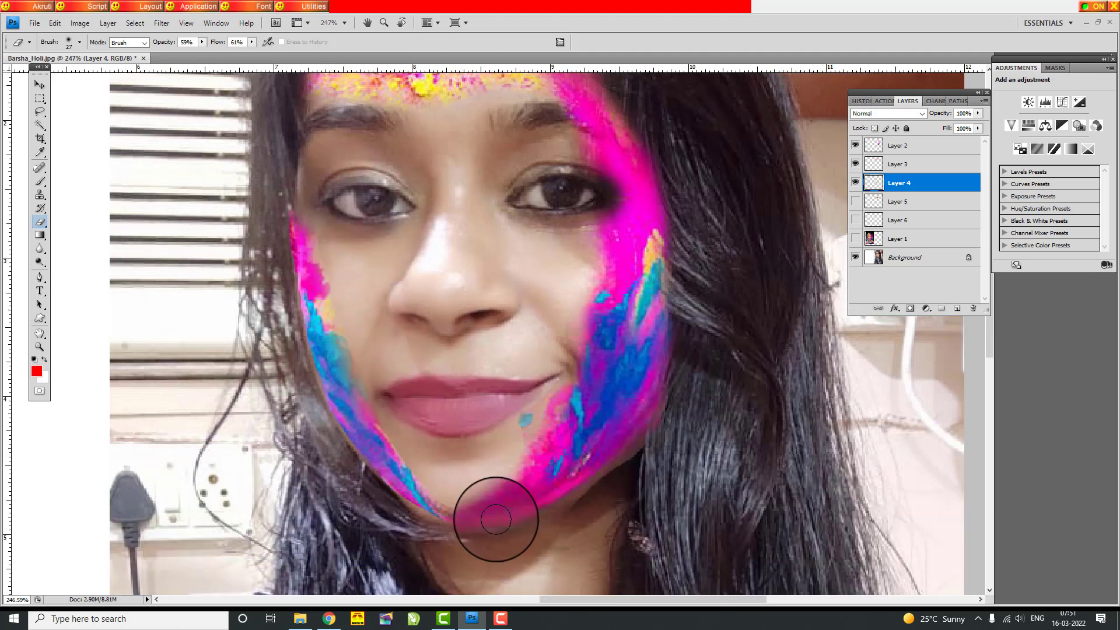
Erase the lower tip of the Layer 4 patch at the chin and soften its edges along the jaw.
{"action": "scroll", "coordinate": [493, 542], "scroll_direction": "up", "scroll_amount": 1}
{"action": "scroll", "coordinate": [338, 353], "scroll_direction": "up", "scroll_amount": 1}
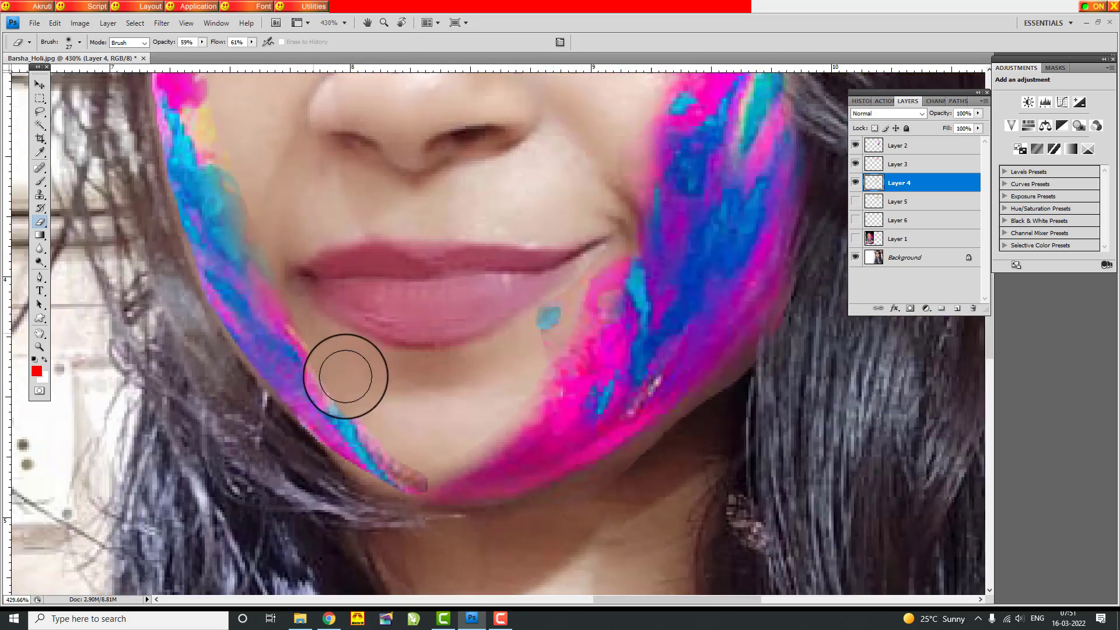
{"action": "left_click_drag", "start_coordinate": [376, 421], "coordinate": [415, 461]}
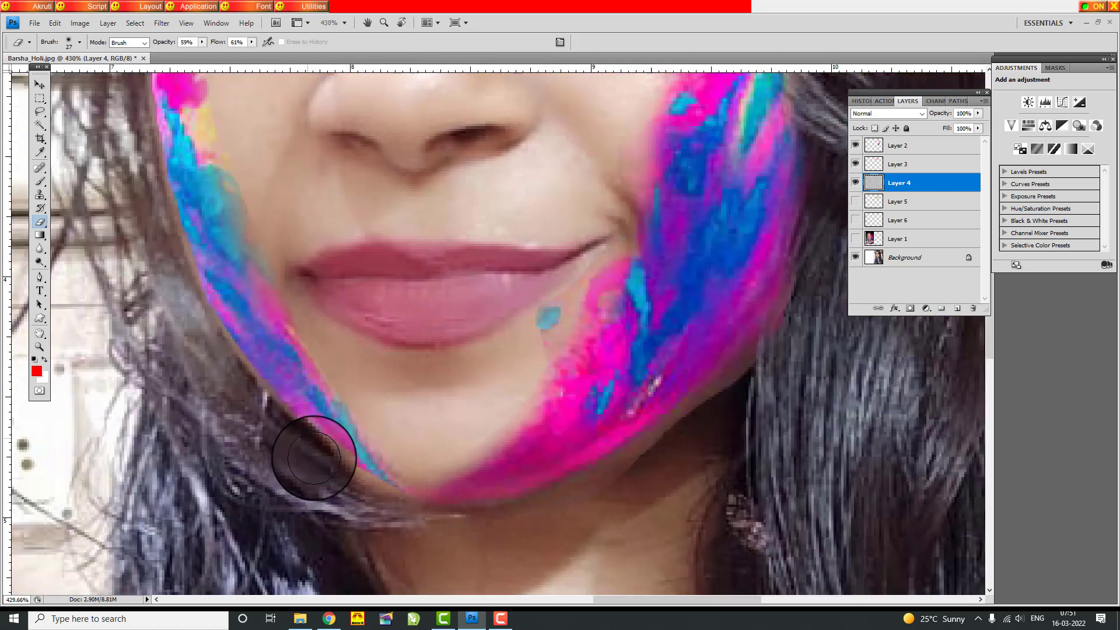
{"action": "scroll", "coordinate": [403, 467], "scroll_direction": "up", "scroll_amount": 1}
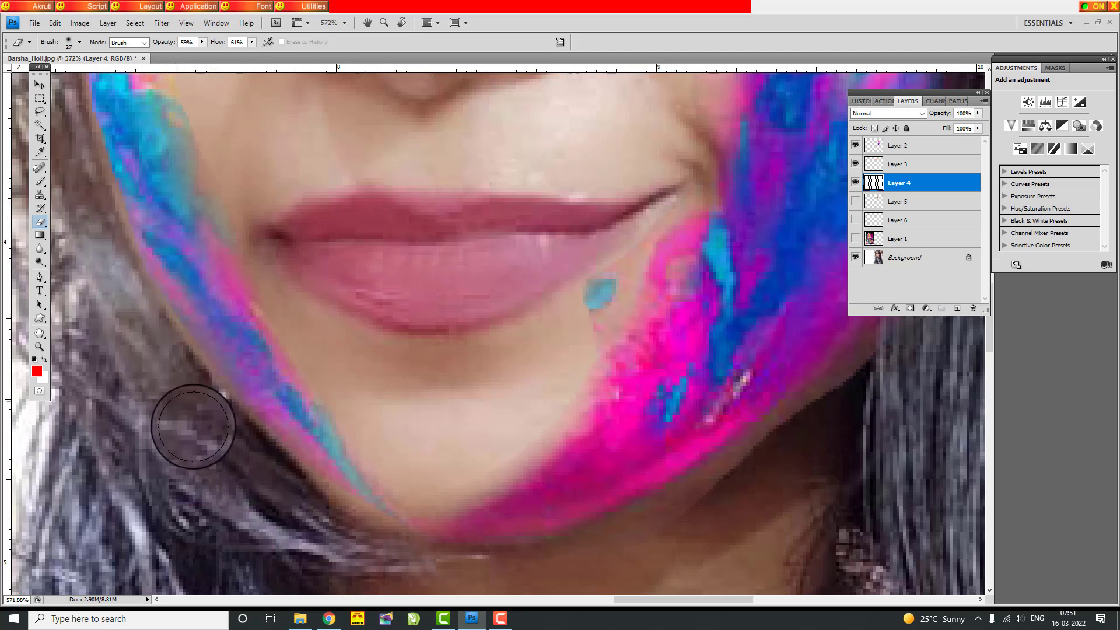
{"action": "scroll", "coordinate": [408, 484], "scroll_direction": "up", "scroll_amount": 3}
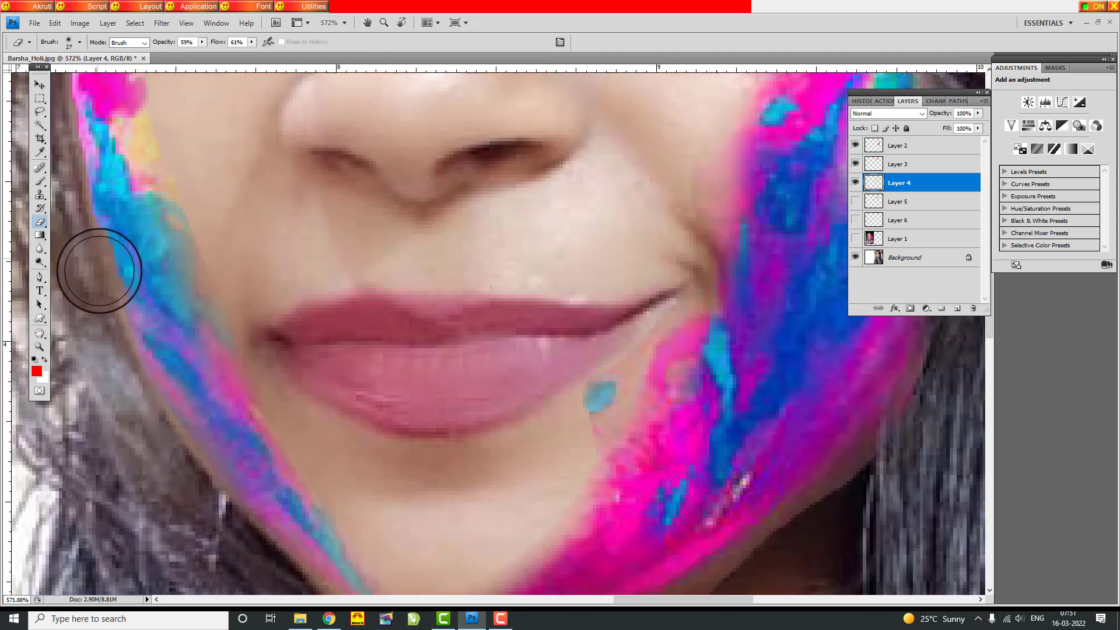
Reduce the Eraser to 15 px and erase the Layer 4 patch's outer edge along the hair and its yellow inner part.
{"action": "scroll", "coordinate": [392, 479], "scroll_direction": "up", "scroll_amount": 2}
{"action": "left_click_drag", "start_coordinate": [456, 461], "coordinate": [562, 493]}
{"action": "mouse_move", "coordinate": [197, 270]}
{"action": "left_mouse_down"}
{"action": "mouse_move", "coordinate": [179, 242]}
{"action": "mouse_move", "coordinate": [210, 394]}
{"action": "mouse_move", "coordinate": [169, 228]}
{"action": "left_mouse_up"}
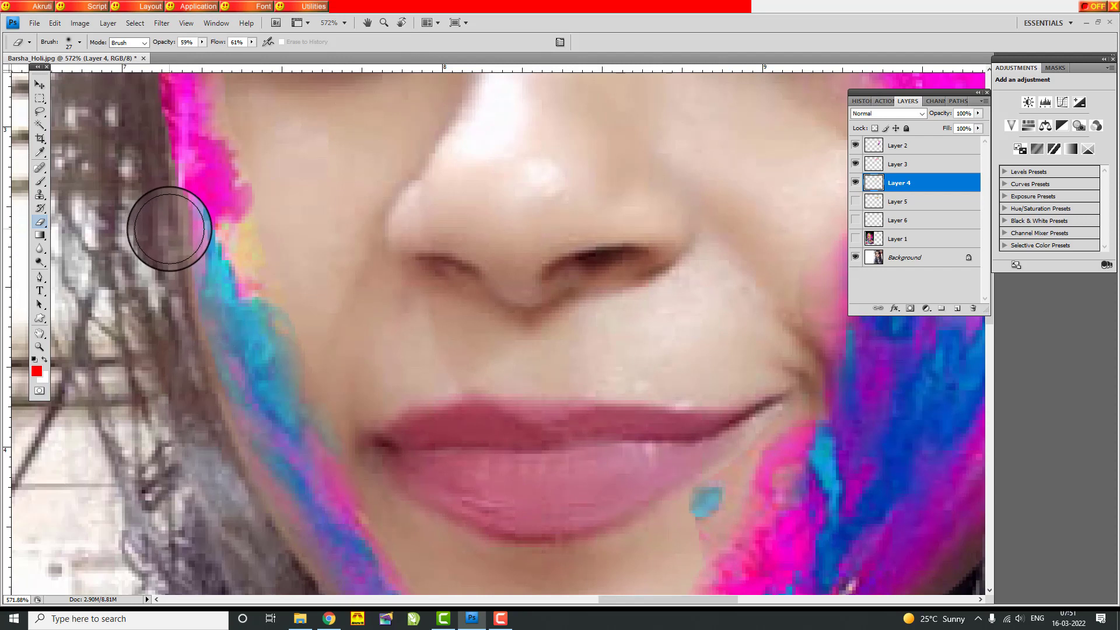
{"action": "key", "text": "["}
{"action": "mouse_move", "coordinate": [172, 200]}
{"action": "left_mouse_down"}
{"action": "mouse_move", "coordinate": [177, 291]}
{"action": "mouse_move", "coordinate": [233, 453]}
{"action": "left_mouse_up"}
{"action": "scroll", "coordinate": [251, 419], "scroll_direction": "up", "scroll_amount": 3}
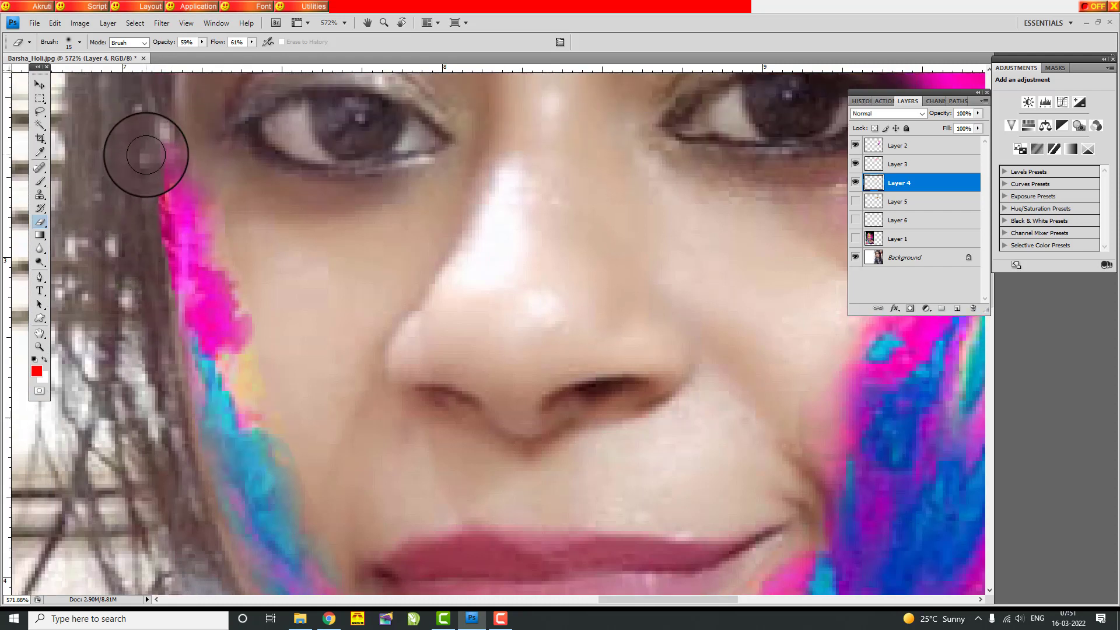
{"action": "mouse_move", "coordinate": [146, 154]}
{"action": "left_mouse_down"}
{"action": "mouse_move", "coordinate": [146, 245]}
{"action": "mouse_move", "coordinate": [149, 155]}
{"action": "mouse_move", "coordinate": [149, 196]}
{"action": "left_mouse_up"}
{"action": "mouse_move", "coordinate": [152, 237]}
{"action": "left_mouse_down"}
{"action": "mouse_move", "coordinate": [157, 142]}
{"action": "mouse_move", "coordinate": [166, 142]}
{"action": "mouse_move", "coordinate": [165, 256]}
{"action": "mouse_move", "coordinate": [149, 323]}
{"action": "mouse_move", "coordinate": [241, 397]}
{"action": "mouse_move", "coordinate": [235, 250]}
{"action": "mouse_move", "coordinate": [278, 372]}
{"action": "left_mouse_up"}
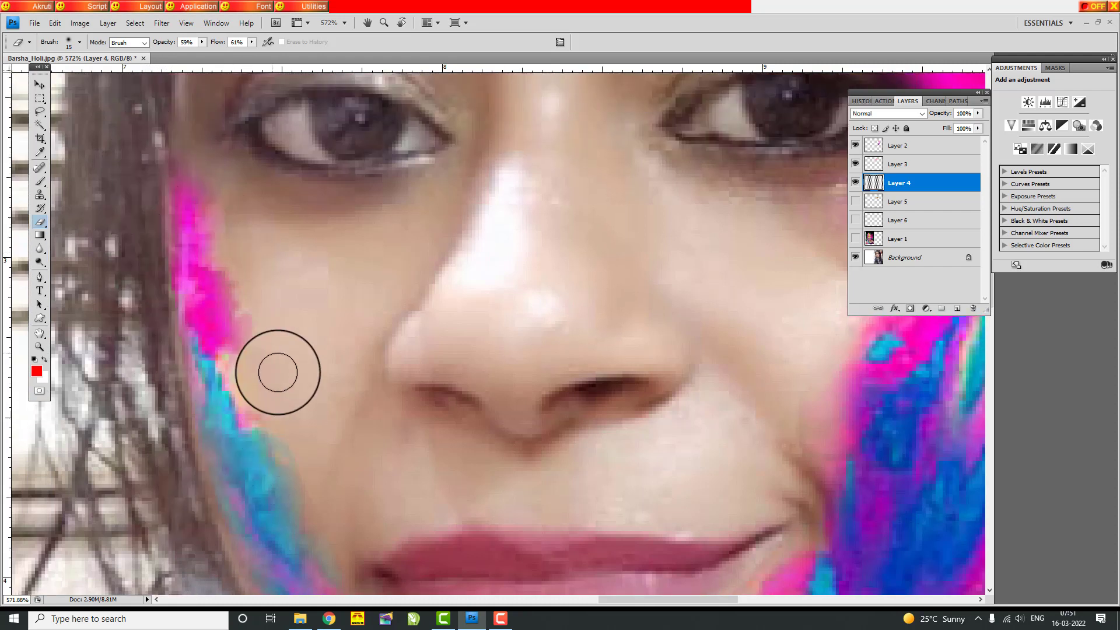
{"action": "scroll", "coordinate": [293, 360], "scroll_direction": "down", "scroll_amount": 5}
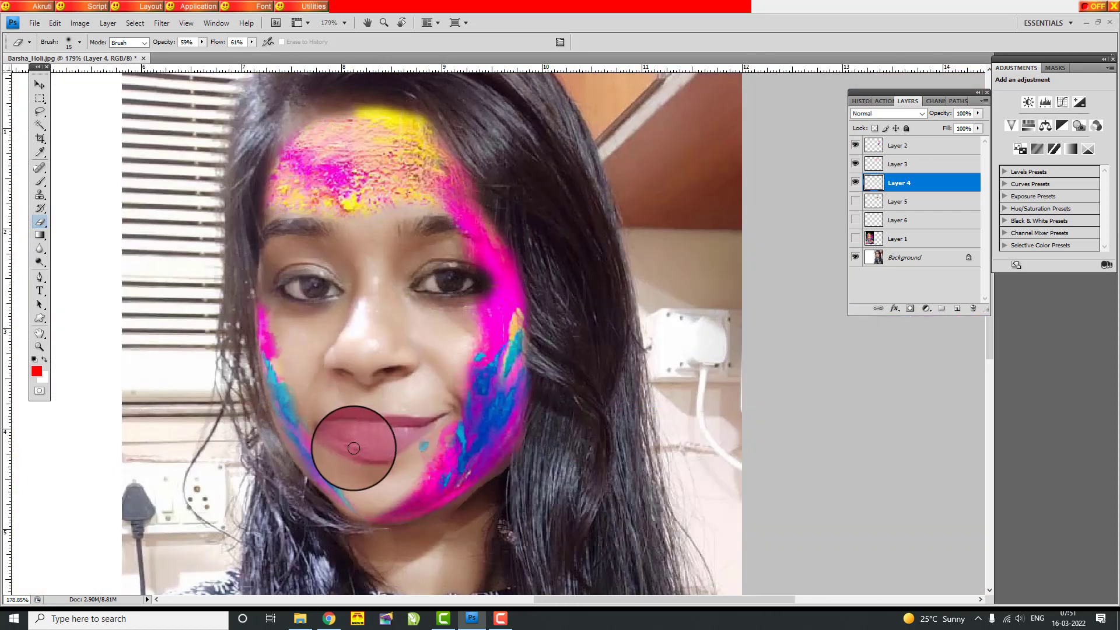
{"action": "scroll", "coordinate": [369, 394], "scroll_direction": "down", "scroll_amount": 1}
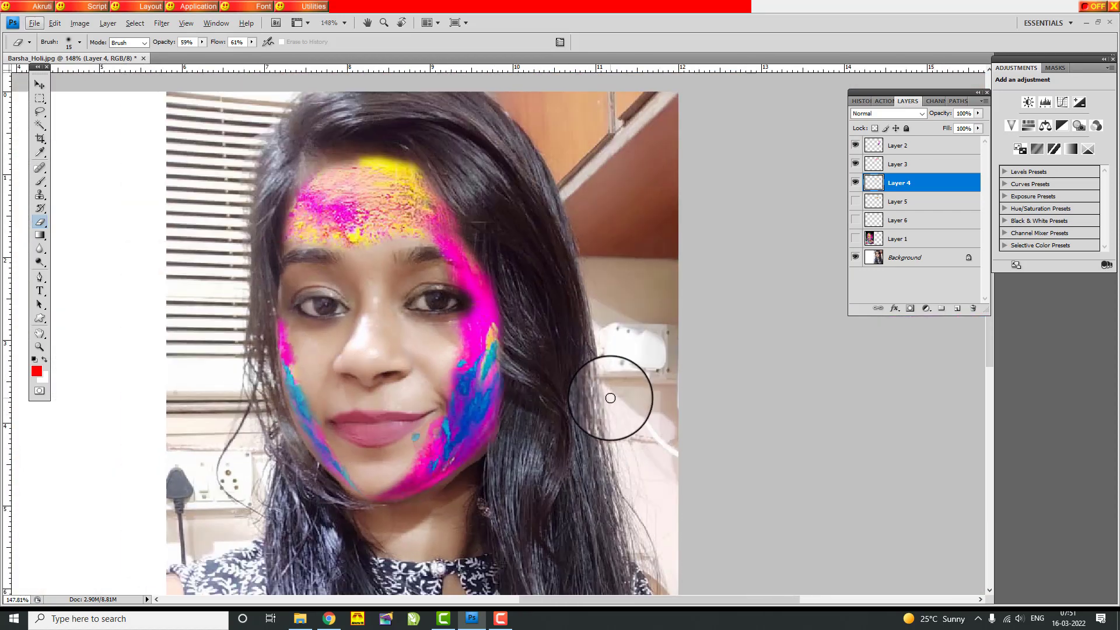
Show and select Layer 5, toggling layer visibility to identify the eyebrow and nose-bridge paint patch.
{"action": "left_click", "coordinate": [855, 201]}
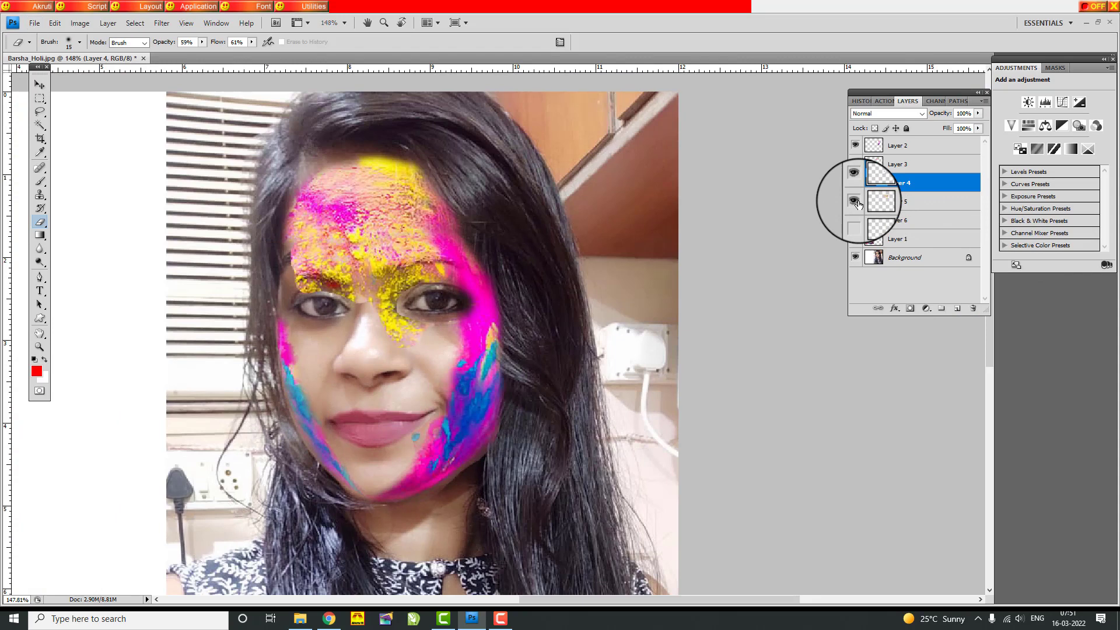
{"action": "scroll", "coordinate": [425, 245], "scroll_direction": "up", "scroll_amount": 4}
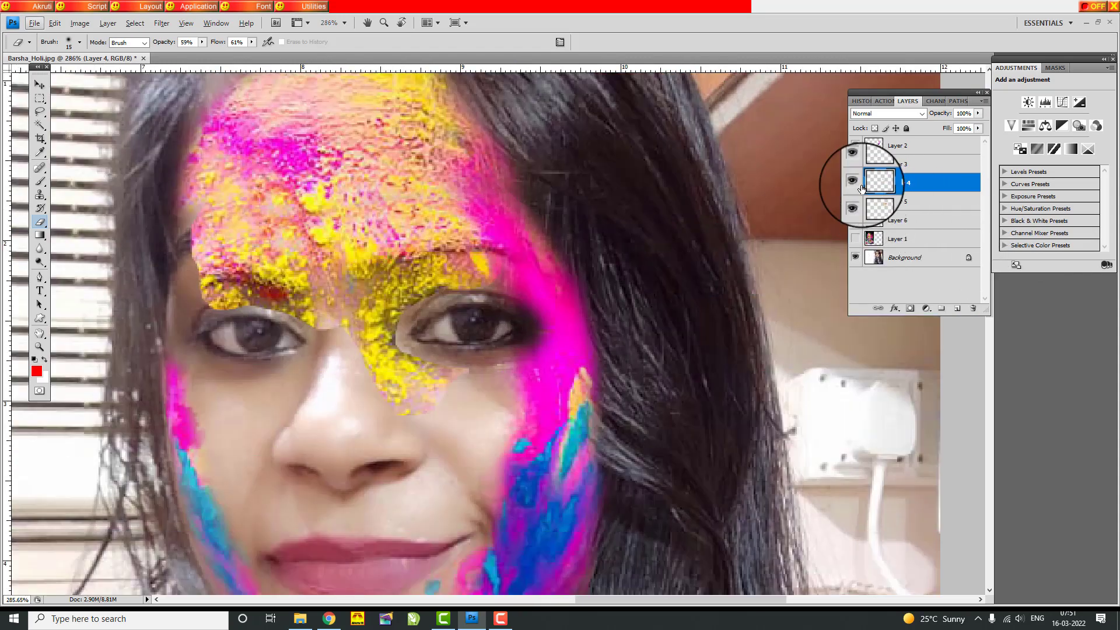
{"action": "left_click", "coordinate": [855, 184]}
{"action": "left_click", "coordinate": [916, 203]}
{"action": "left_click", "coordinate": [855, 202]}
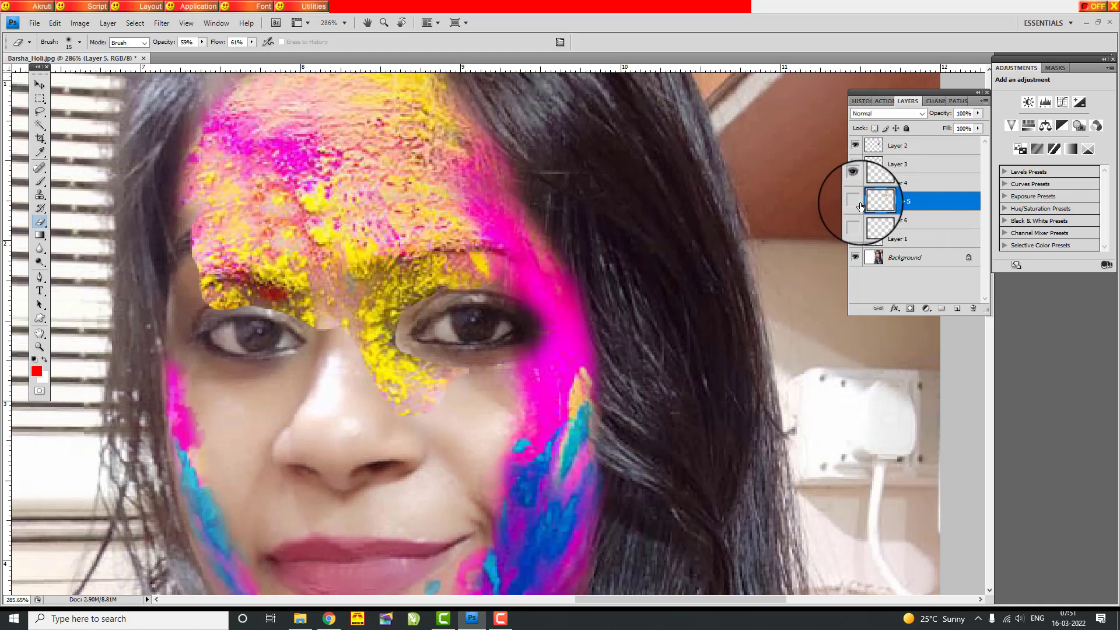
{"action": "left_click", "coordinate": [855, 202]}
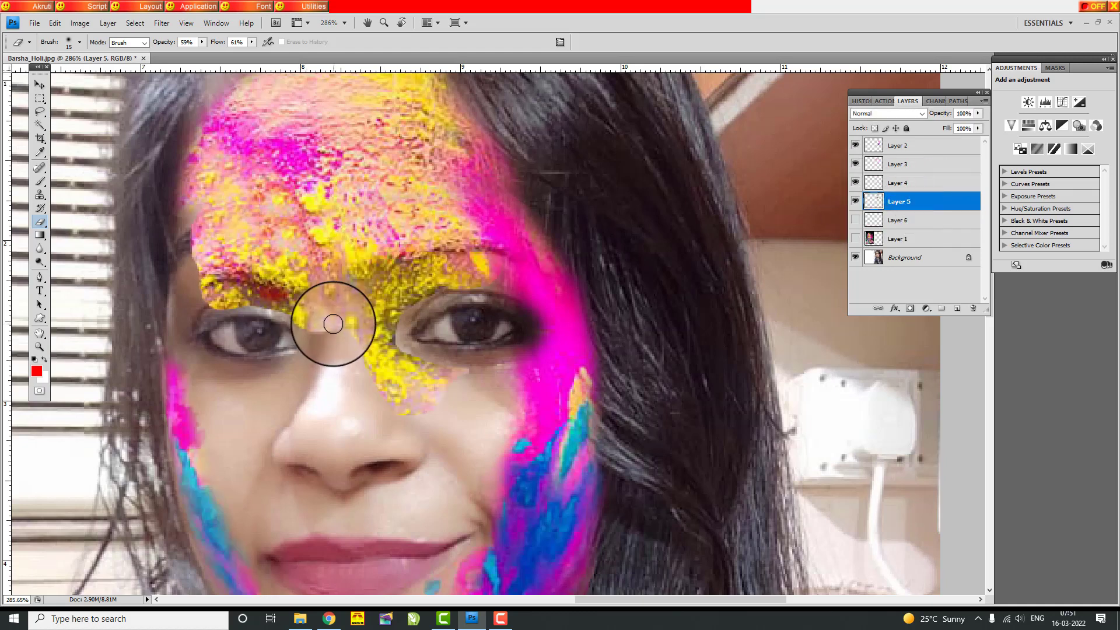
Enlarge the Eraser to 35 px and blend the Layer 5 patch's edges around the nose bridge, eyes and eyebrows.
{"action": "key", "text": "bracketright"}
{"action": "mouse_move", "coordinate": [343, 314]}
{"action": "left_mouse_down"}
{"action": "mouse_move", "coordinate": [230, 321]}
{"action": "mouse_move", "coordinate": [325, 320]}
{"action": "mouse_move", "coordinate": [360, 392]}
{"action": "mouse_move", "coordinate": [437, 352]}
{"action": "mouse_move", "coordinate": [410, 327]}
{"action": "mouse_move", "coordinate": [423, 314]}
{"action": "mouse_move", "coordinate": [495, 292]}
{"action": "mouse_move", "coordinate": [358, 222]}
{"action": "mouse_move", "coordinate": [215, 213]}
{"action": "mouse_move", "coordinate": [183, 230]}
{"action": "mouse_move", "coordinate": [239, 237]}
{"action": "mouse_move", "coordinate": [126, 246]}
{"action": "mouse_move", "coordinate": [382, 230]}
{"action": "mouse_move", "coordinate": [545, 181]}
{"action": "mouse_move", "coordinate": [200, 200]}
{"action": "mouse_move", "coordinate": [197, 238]}
{"action": "mouse_move", "coordinate": [170, 245]}
{"action": "mouse_move", "coordinate": [175, 299]}
{"action": "mouse_move", "coordinate": [187, 257]}
{"action": "mouse_move", "coordinate": [192, 329]}
{"action": "mouse_move", "coordinate": [225, 317]}
{"action": "mouse_move", "coordinate": [174, 267]}
{"action": "left_mouse_up"}
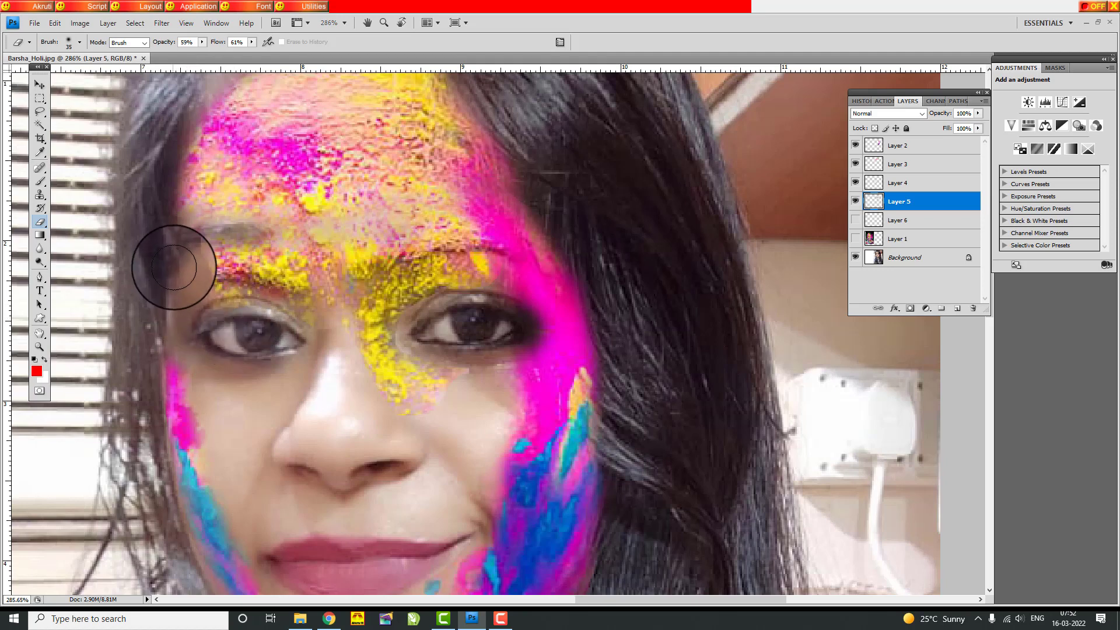
{"action": "scroll", "coordinate": [177, 261], "scroll_direction": "down", "scroll_amount": 2}
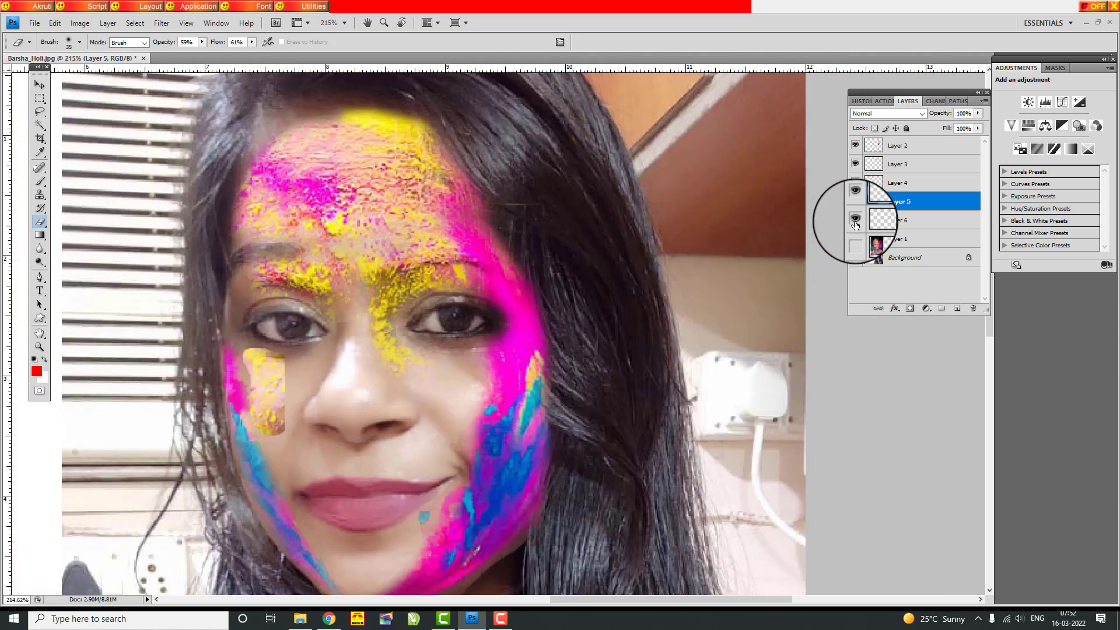
Show and select Layer 6, and erase the hard edges of its yellow patch under the eye and beside the nose.
{"action": "scroll", "coordinate": [279, 408], "scroll_direction": "up", "scroll_amount": 4}
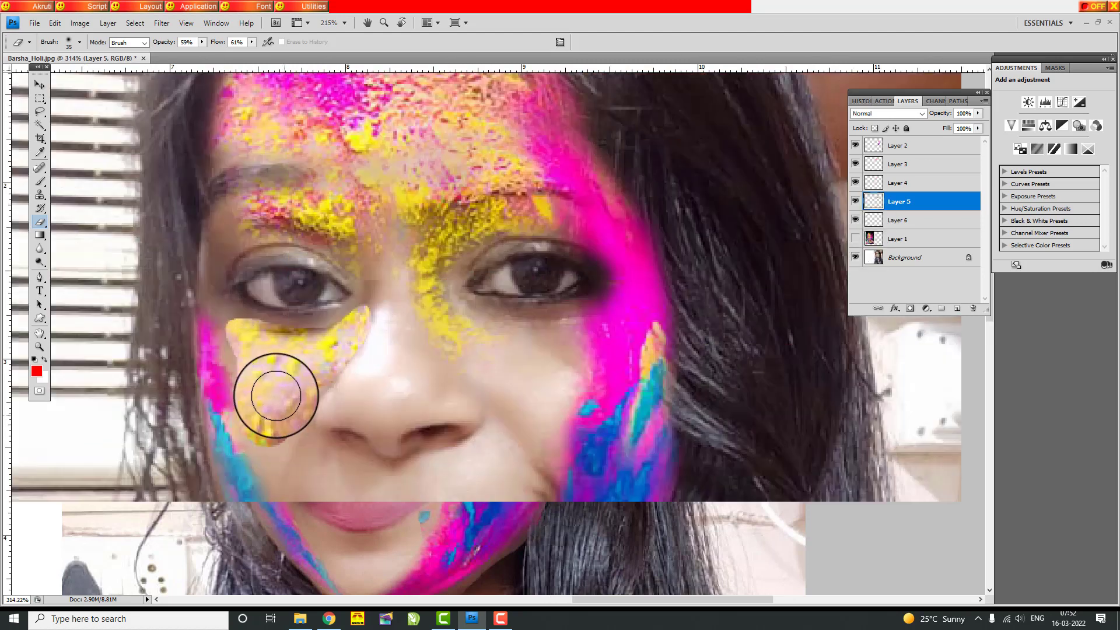
{"action": "scroll", "coordinate": [313, 429], "scroll_direction": "up", "scroll_amount": 2}
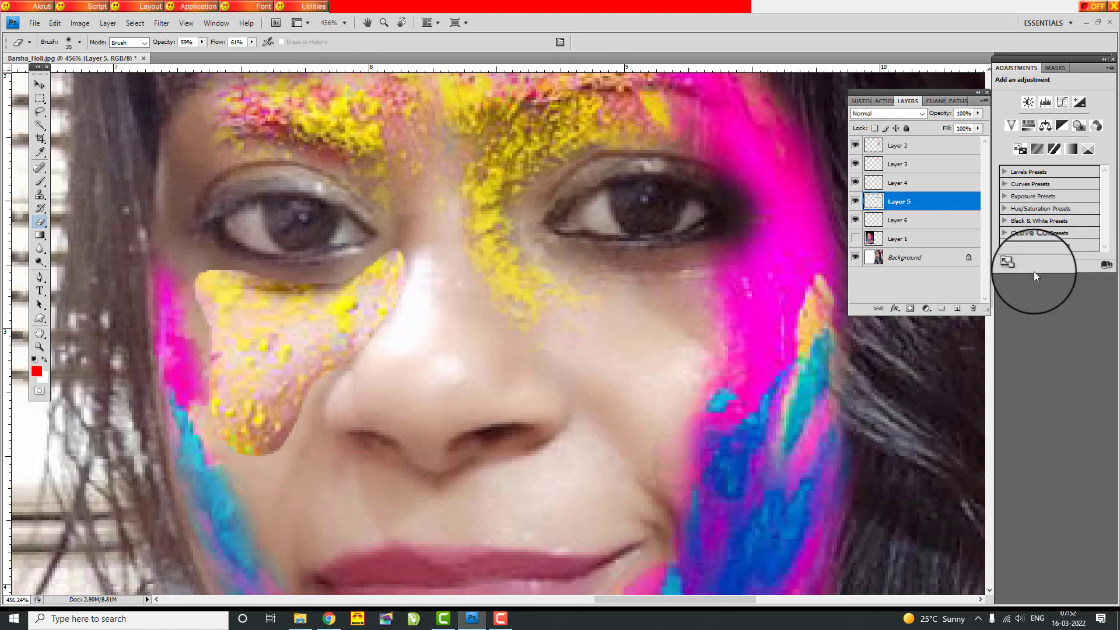
{"action": "left_click", "coordinate": [929, 225]}
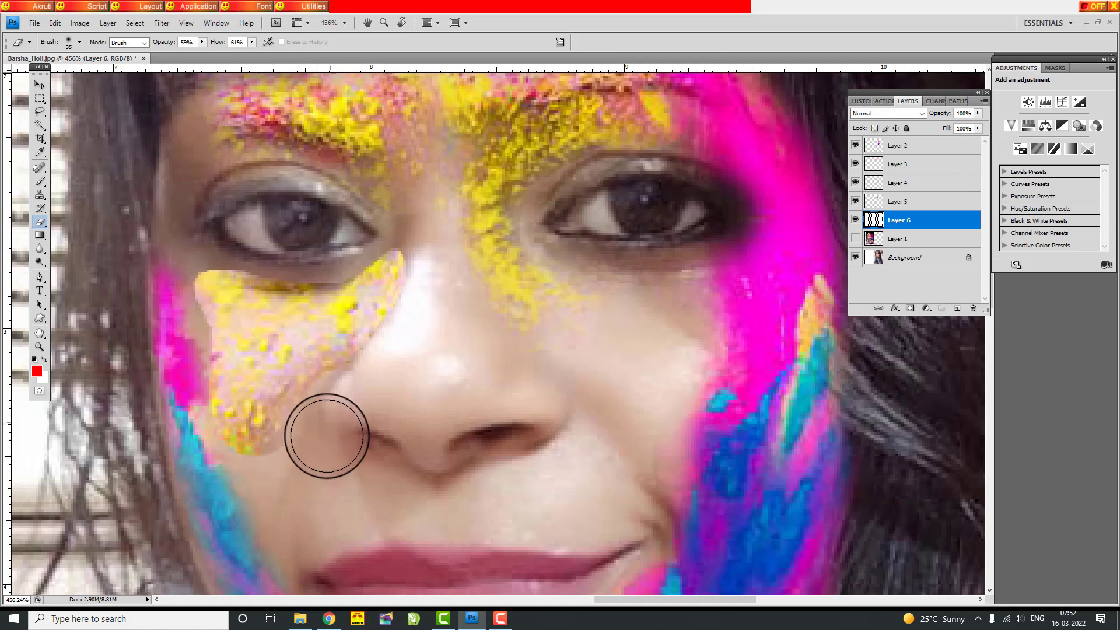
{"action": "mouse_move", "coordinate": [266, 478]}
{"action": "left_mouse_down"}
{"action": "mouse_move", "coordinate": [208, 478]}
{"action": "mouse_move", "coordinate": [165, 296]}
{"action": "mouse_move", "coordinate": [188, 316]}
{"action": "mouse_move", "coordinate": [173, 307]}
{"action": "mouse_move", "coordinate": [176, 259]}
{"action": "mouse_move", "coordinate": [209, 244]}
{"action": "mouse_move", "coordinate": [264, 245]}
{"action": "mouse_move", "coordinate": [350, 270]}
{"action": "mouse_move", "coordinate": [283, 244]}
{"action": "mouse_move", "coordinate": [257, 246]}
{"action": "mouse_move", "coordinate": [320, 271]}
{"action": "mouse_move", "coordinate": [299, 252]}
{"action": "mouse_move", "coordinate": [182, 265]}
{"action": "mouse_move", "coordinate": [163, 324]}
{"action": "mouse_move", "coordinate": [181, 314]}
{"action": "mouse_move", "coordinate": [171, 335]}
{"action": "mouse_move", "coordinate": [173, 255]}
{"action": "mouse_move", "coordinate": [235, 256]}
{"action": "mouse_move", "coordinate": [210, 249]}
{"action": "mouse_move", "coordinate": [183, 316]}
{"action": "mouse_move", "coordinate": [426, 260]}
{"action": "mouse_move", "coordinate": [443, 303]}
{"action": "mouse_move", "coordinate": [382, 384]}
{"action": "mouse_move", "coordinate": [326, 418]}
{"action": "mouse_move", "coordinate": [318, 410]}
{"action": "mouse_move", "coordinate": [350, 374]}
{"action": "mouse_move", "coordinate": [363, 407]}
{"action": "mouse_move", "coordinate": [397, 269]}
{"action": "mouse_move", "coordinate": [420, 278]}
{"action": "mouse_move", "coordinate": [273, 472]}
{"action": "mouse_move", "coordinate": [233, 488]}
{"action": "mouse_move", "coordinate": [210, 459]}
{"action": "mouse_move", "coordinate": [238, 507]}
{"action": "mouse_move", "coordinate": [294, 428]}
{"action": "mouse_move", "coordinate": [308, 464]}
{"action": "mouse_move", "coordinate": [266, 271]}
{"action": "mouse_move", "coordinate": [281, 283]}
{"action": "mouse_move", "coordinate": [338, 274]}
{"action": "mouse_move", "coordinate": [453, 239]}
{"action": "mouse_move", "coordinate": [245, 295]}
{"action": "mouse_move", "coordinate": [199, 334]}
{"action": "left_mouse_up"}
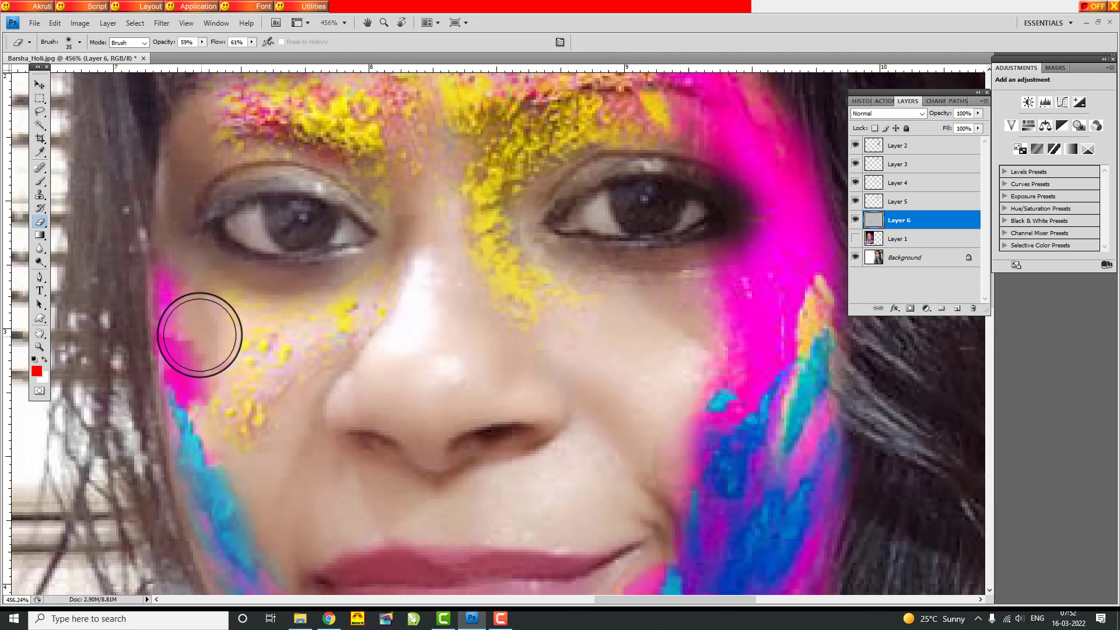
{"action": "scroll", "coordinate": [355, 332], "scroll_direction": "down", "scroll_amount": 2}
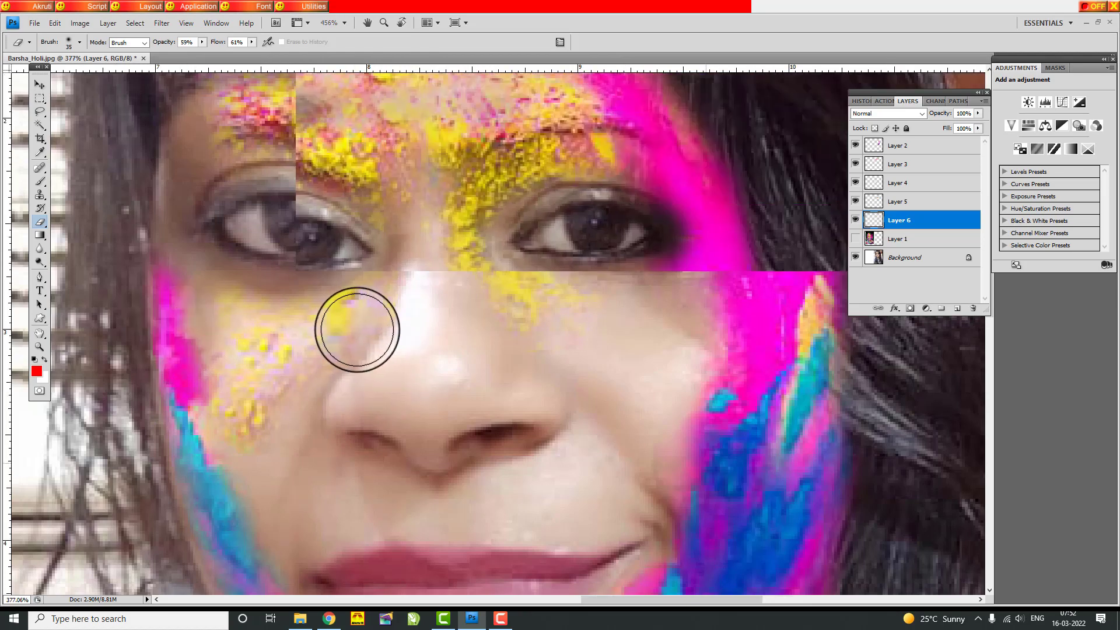
{"action": "scroll", "coordinate": [350, 328], "scroll_direction": "down", "scroll_amount": 1}
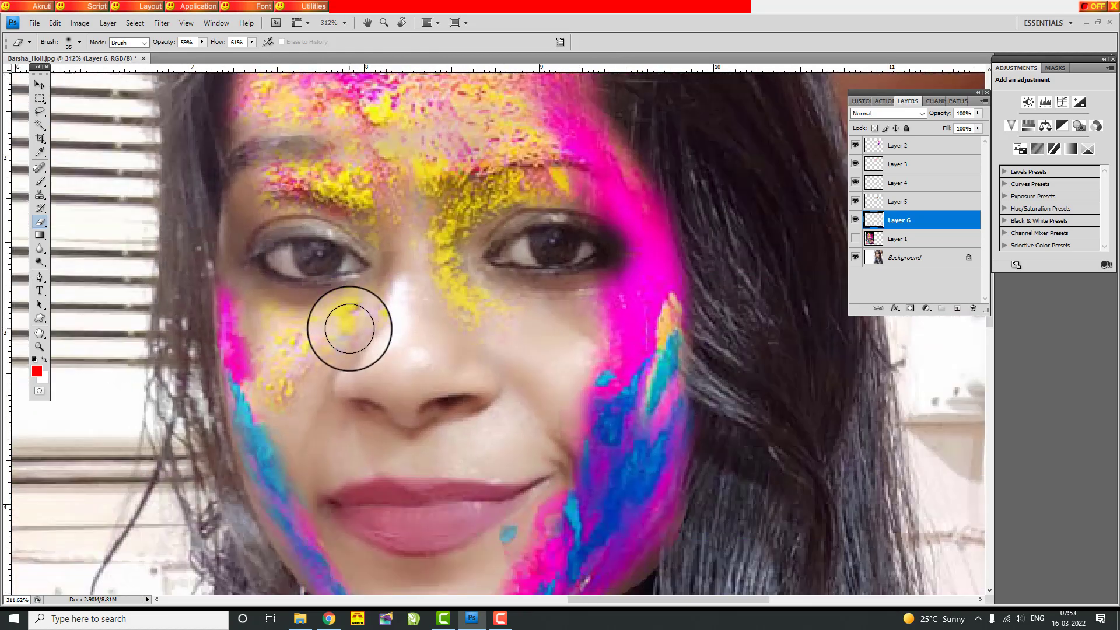
{"action": "left_click", "coordinate": [855, 239]}
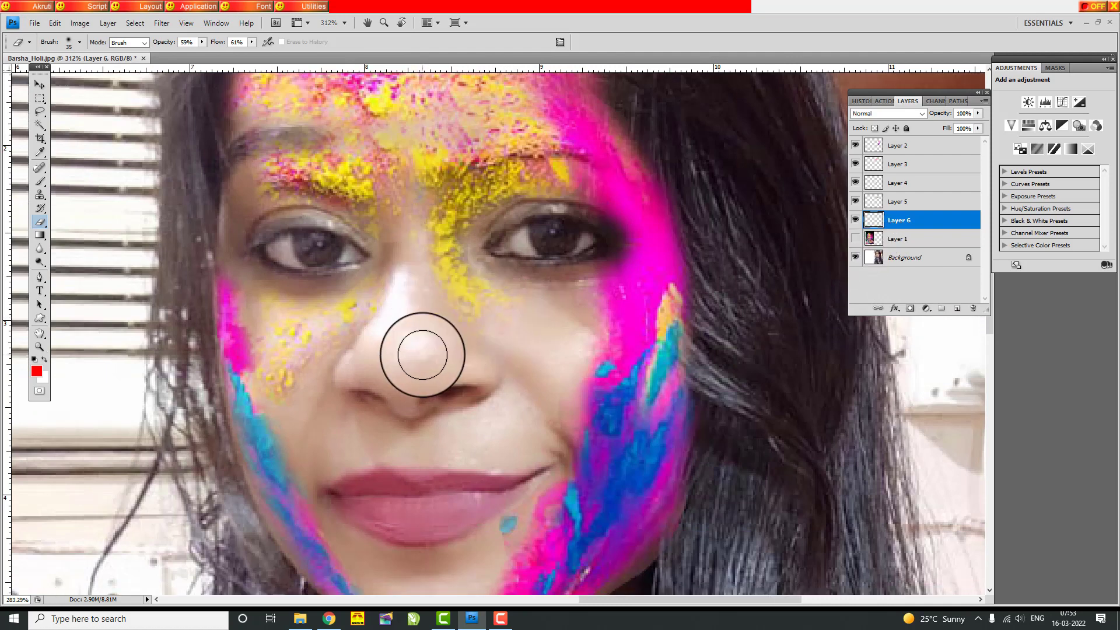
{"action": "scroll", "coordinate": [420, 356], "scroll_direction": "down", "scroll_amount": 2}
{"action": "scroll", "coordinate": [420, 353], "scroll_direction": "down", "scroll_amount": 1}
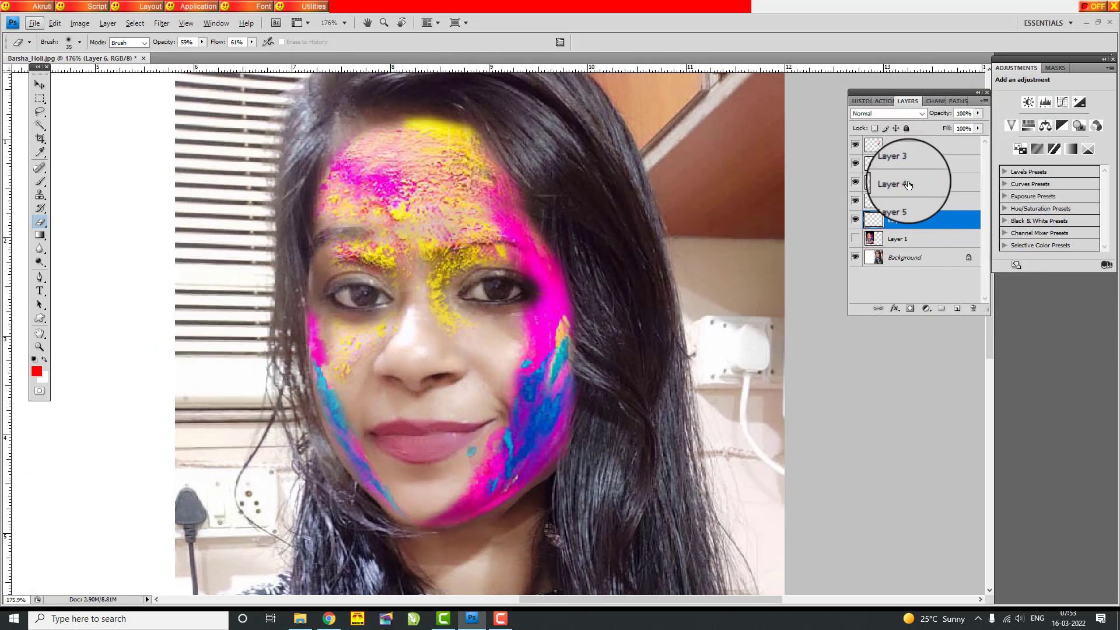
Select Layer 2 through Layer 6 and merge them into a single paint layer.
{"action": "left_click", "coordinate": [925, 148]}
{"action": "left_click", "coordinate": [929, 220], "text": "shift"}
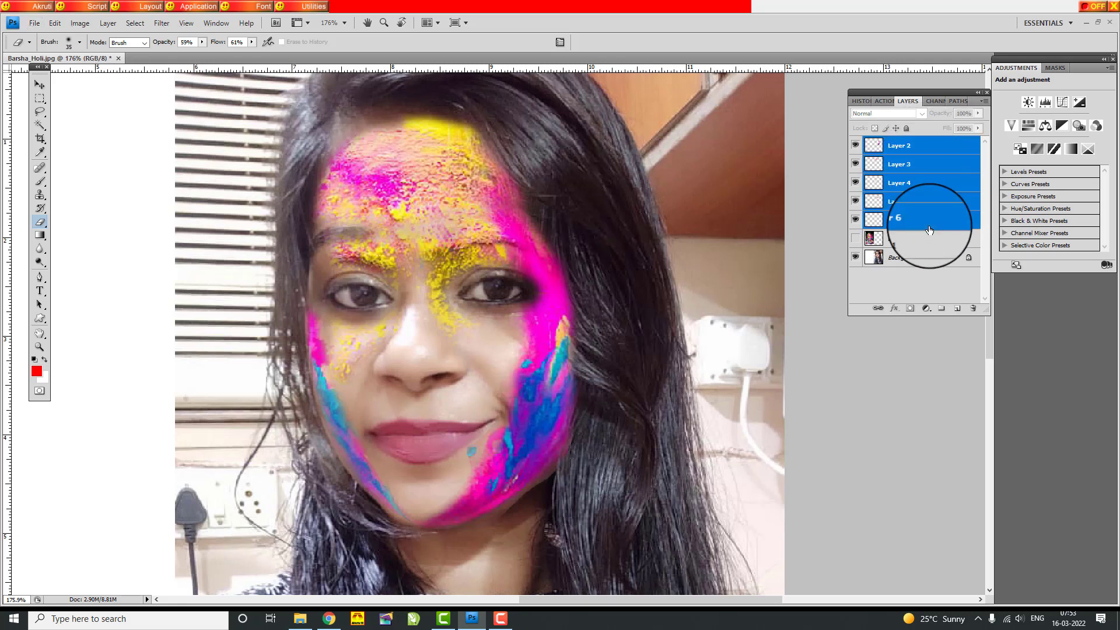
{"action": "key", "text": "ctrl+e"}
Hide and show the merged paint layer to compare the portrait with and without the colours.
{"action": "left_click", "coordinate": [856, 144]}
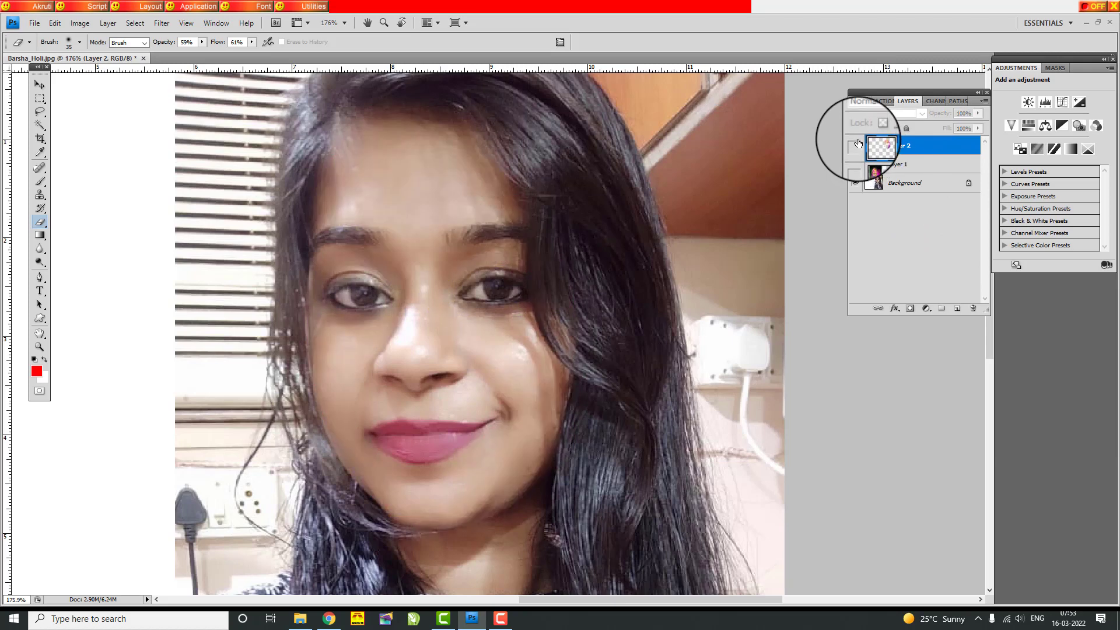
{"action": "left_click", "coordinate": [855, 145]}
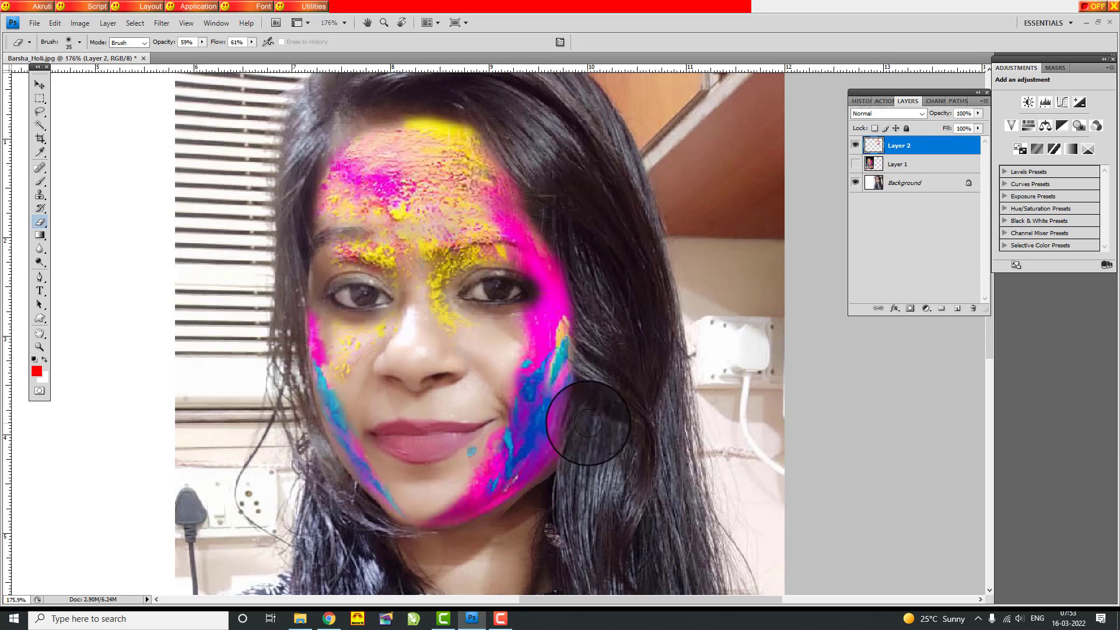
Set up the Clone Stamp with a soft 21 px brush, 57% opacity and 62% flow.
{"action": "scroll", "coordinate": [588, 423], "scroll_direction": "up", "scroll_amount": 2}
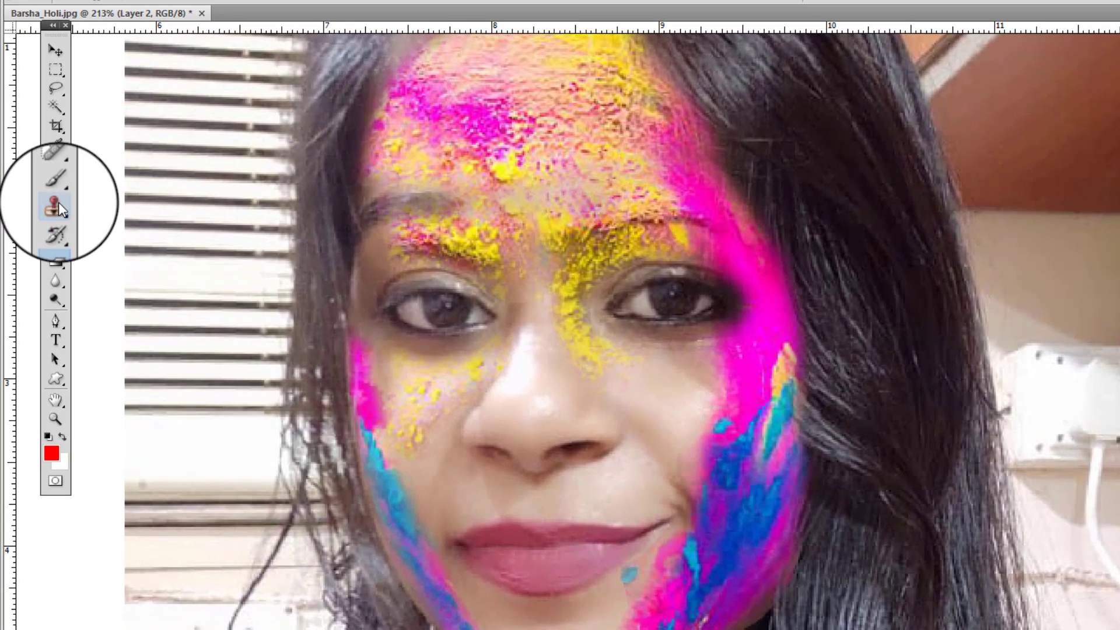
{"action": "left_click", "coordinate": [59, 203]}
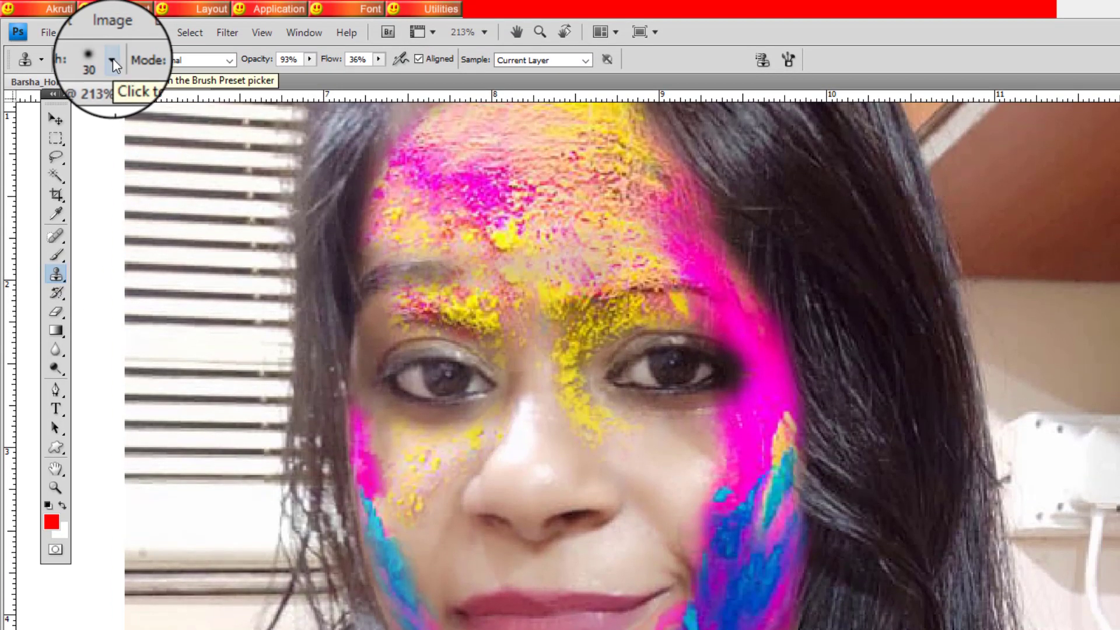
{"action": "left_click", "coordinate": [113, 59]}
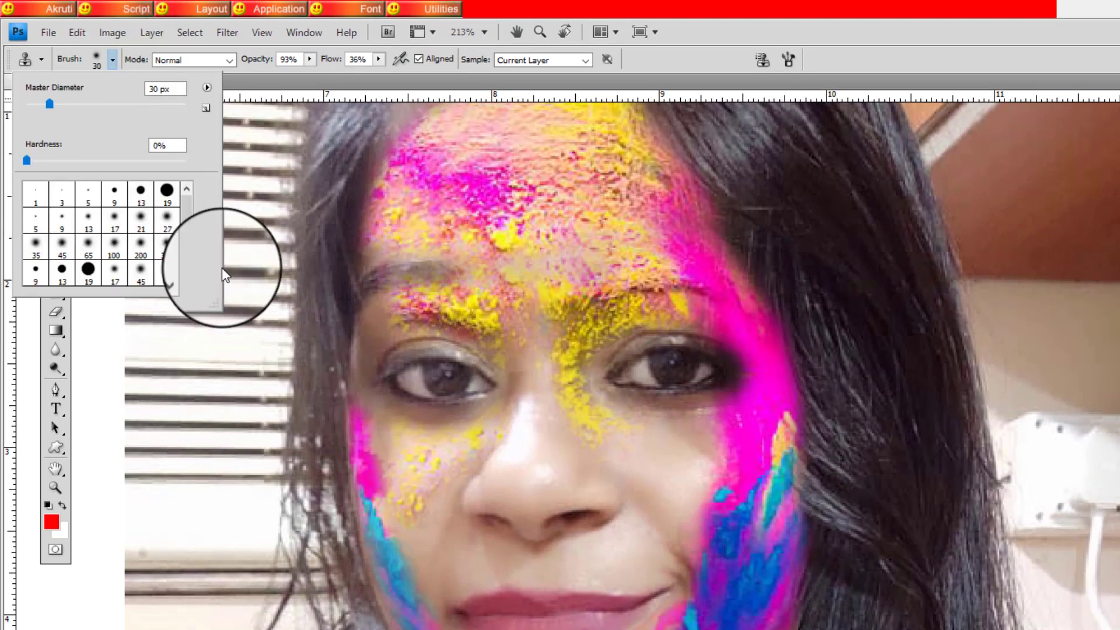
{"action": "double_click", "coordinate": [145, 227]}
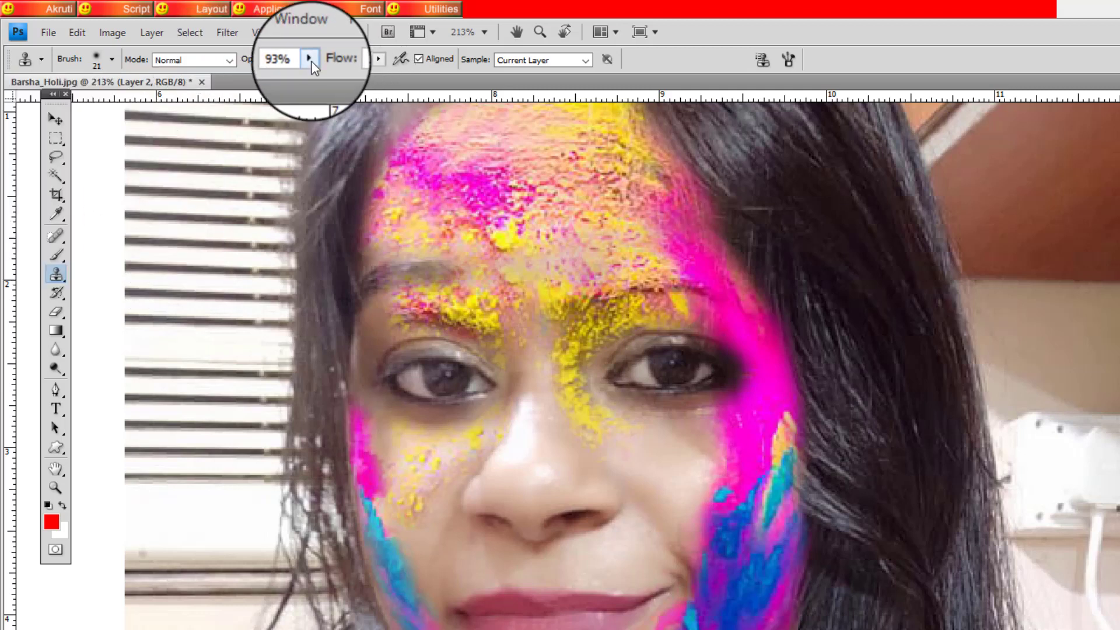
{"action": "left_click_drag", "start_coordinate": [311, 68], "coordinate": [288, 82]}
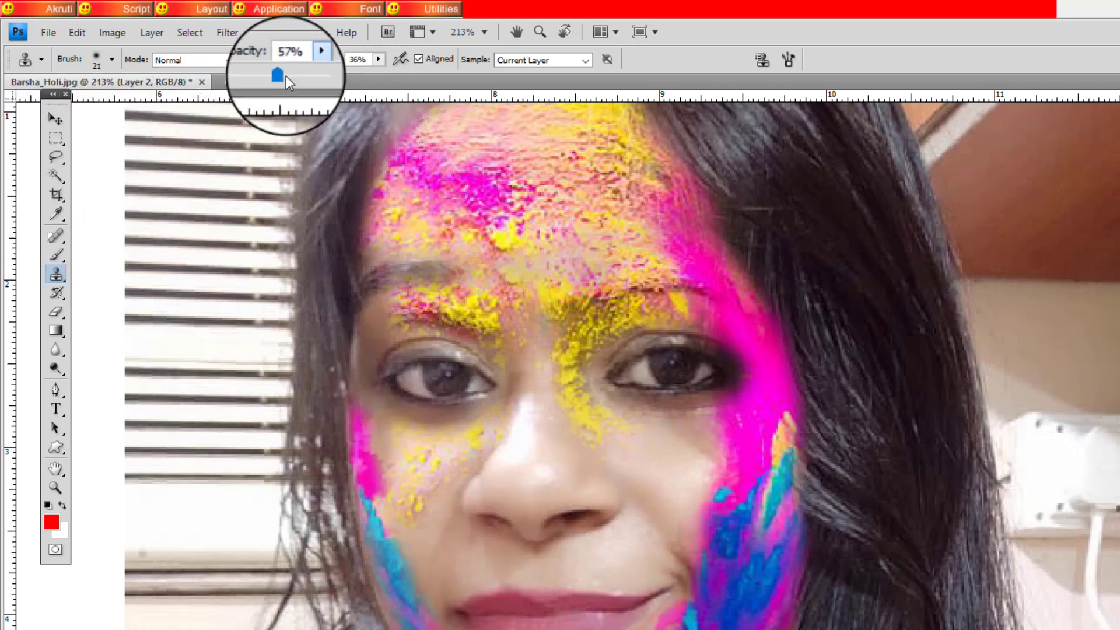
{"action": "left_click", "coordinate": [378, 59]}
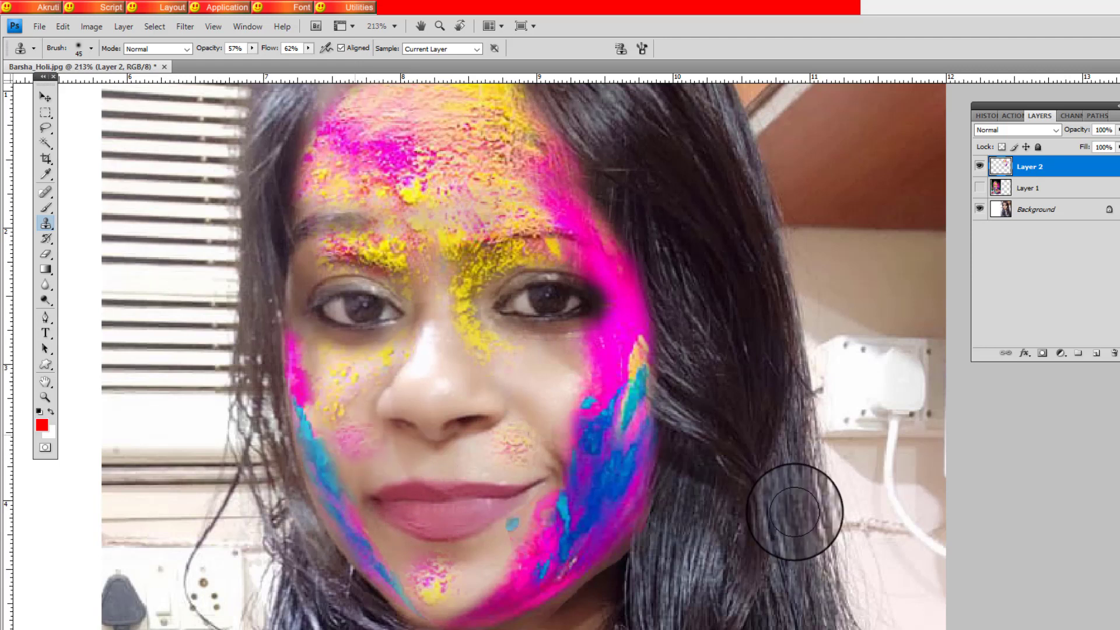
Clone blue and magenta paint from the painted lower cheek onto the chin and along the opposite jawline.
{"action": "left_click", "coordinate": [565, 512], "text": "alt"}
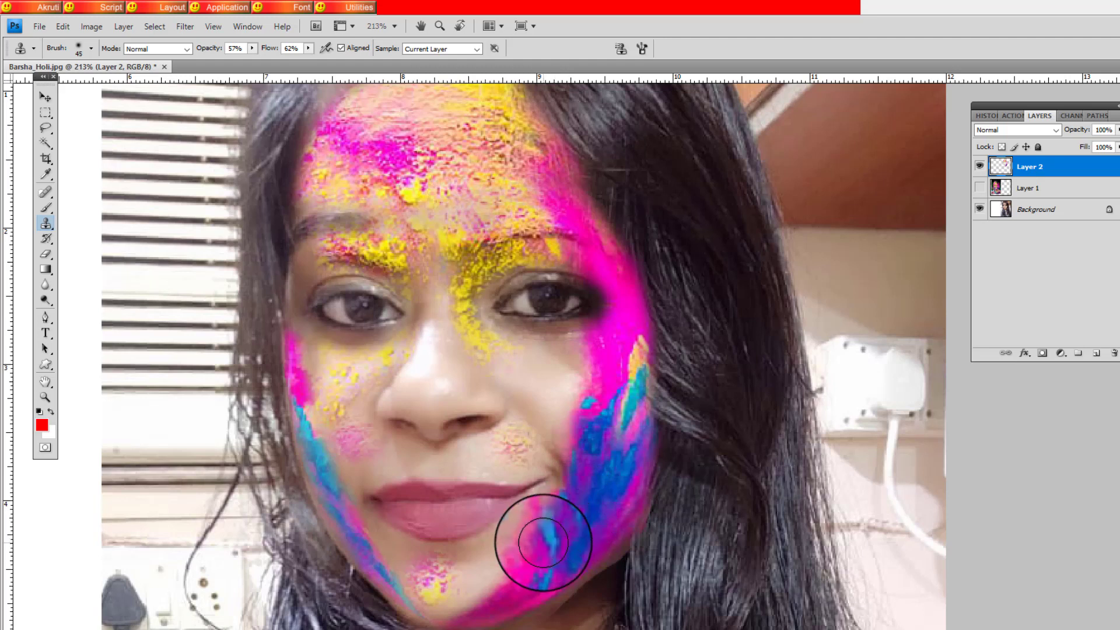
{"action": "left_click", "coordinate": [447, 588]}
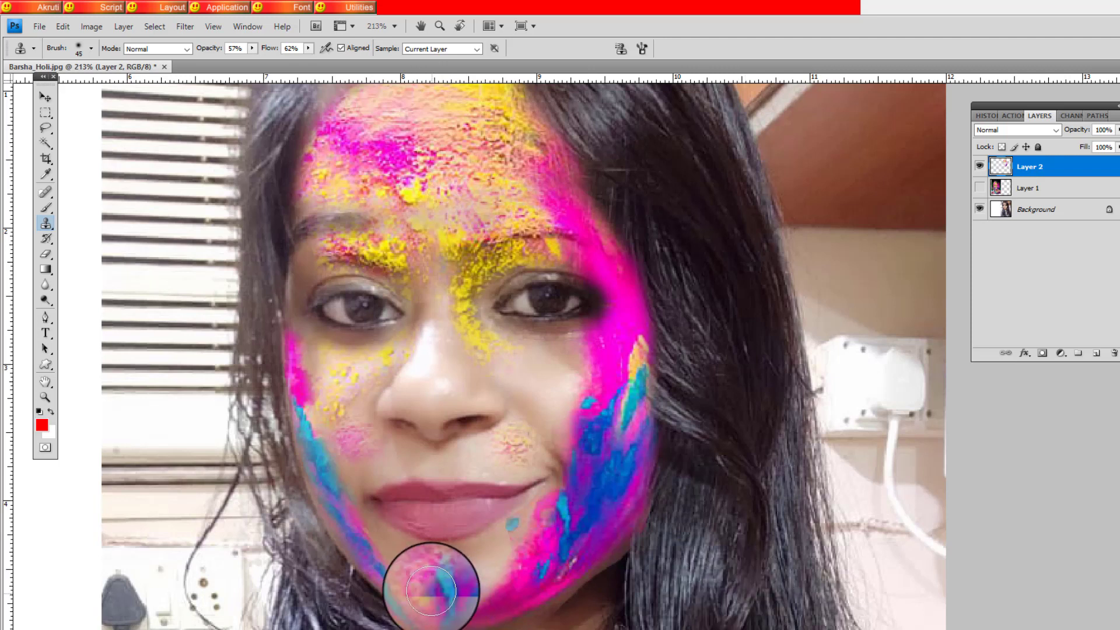
{"action": "left_click", "coordinate": [441, 585]}
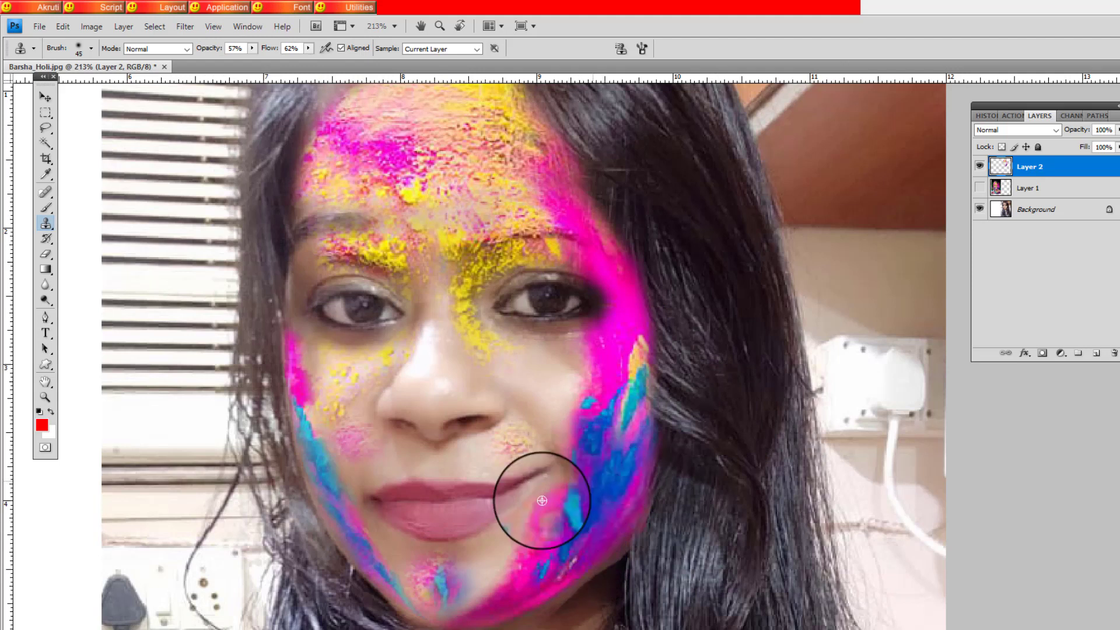
{"action": "left_click_drag", "start_coordinate": [335, 469], "coordinate": [406, 580]}
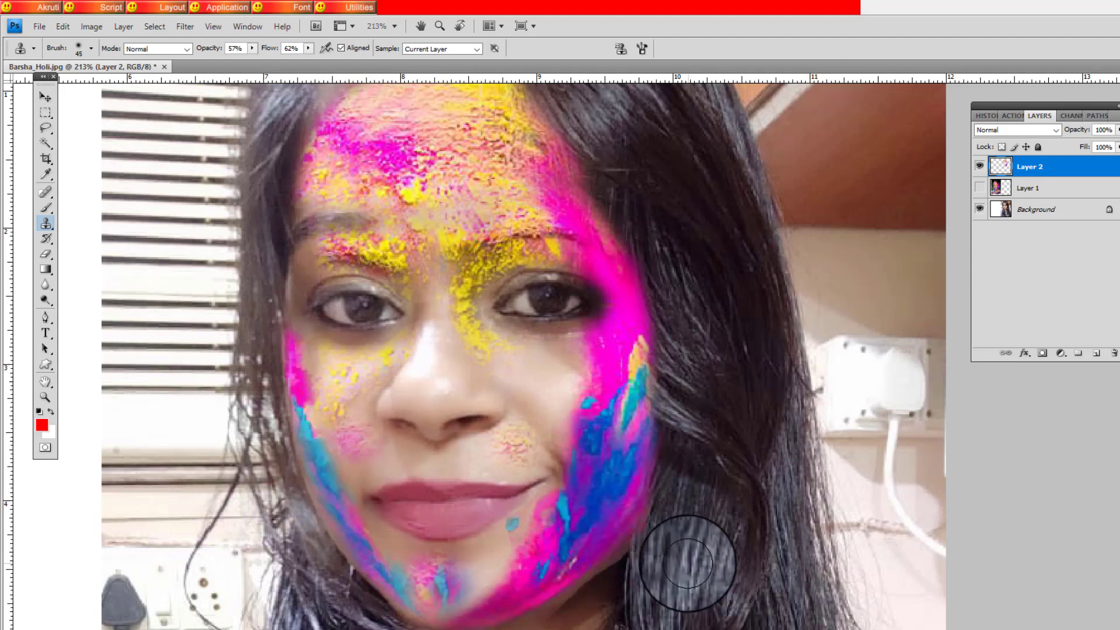
Delete the hidden Layer 1 that holds the Holi reference photo.
{"action": "scroll", "coordinate": [549, 553], "scroll_direction": "down", "scroll_amount": 1}
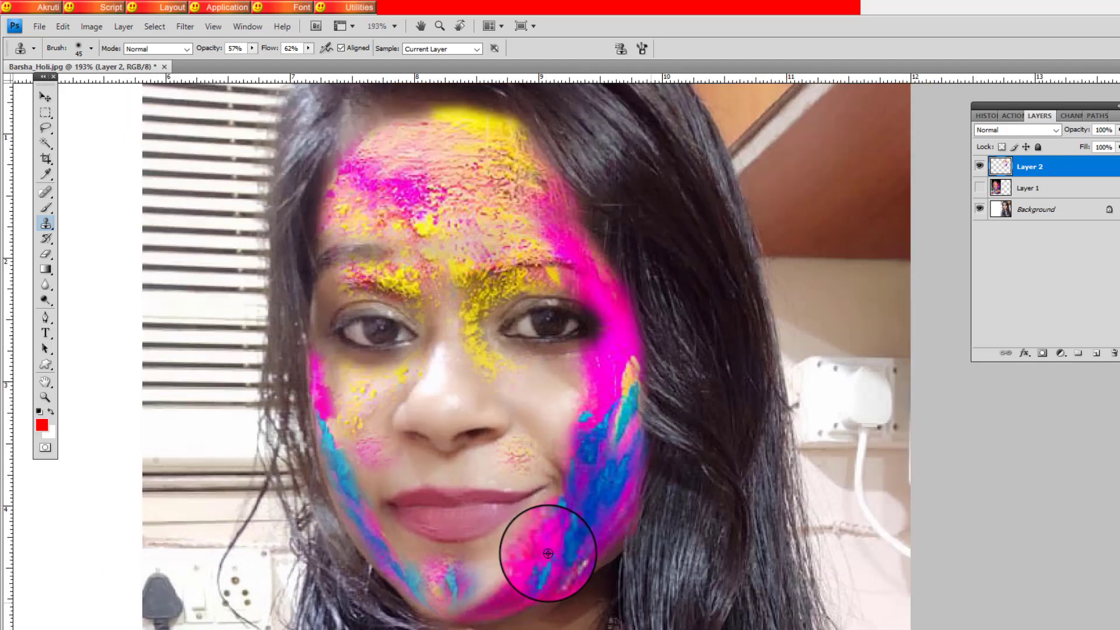
{"action": "scroll", "coordinate": [549, 553], "scroll_direction": "down", "scroll_amount": 1}
{"action": "scroll", "coordinate": [547, 551], "scroll_direction": "down", "scroll_amount": 1}
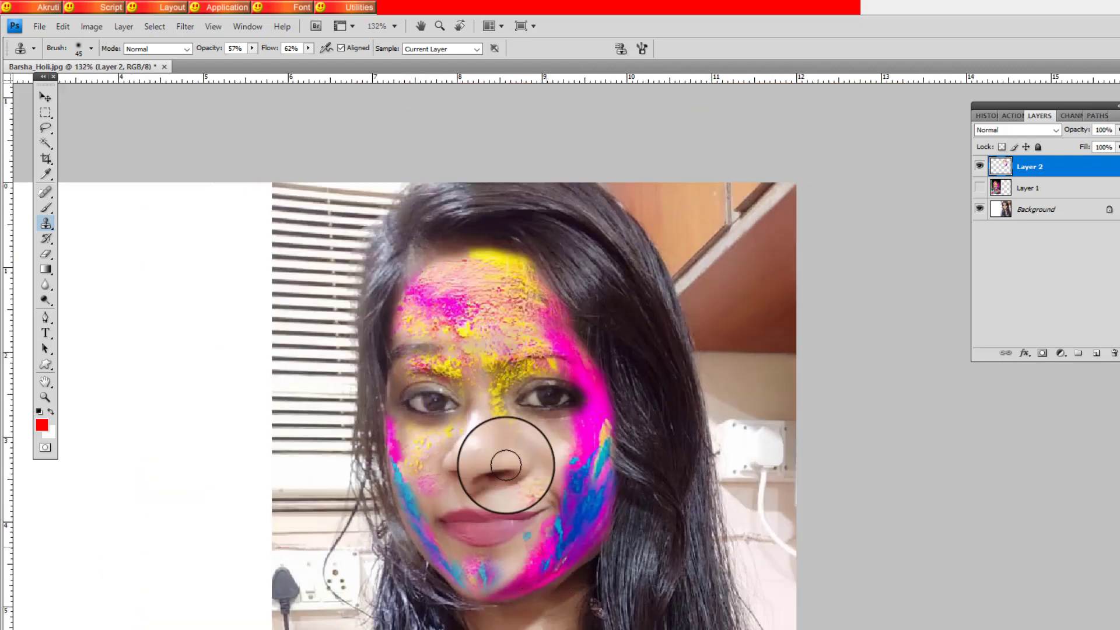
{"action": "scroll", "coordinate": [498, 394], "scroll_direction": "down", "scroll_amount": 2}
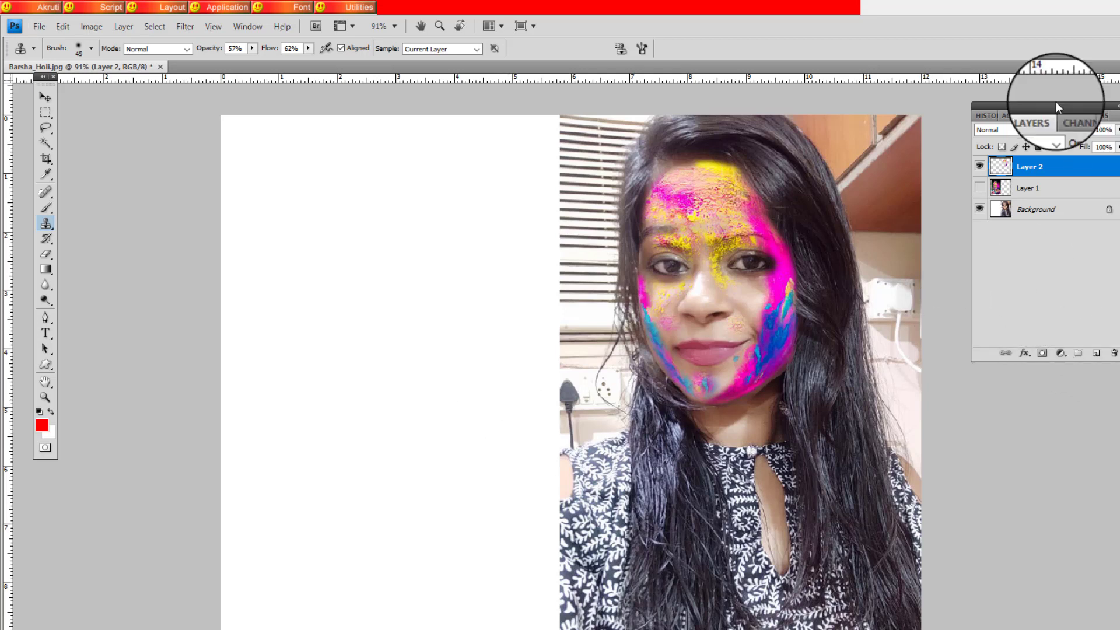
{"action": "left_click", "coordinate": [980, 188]}
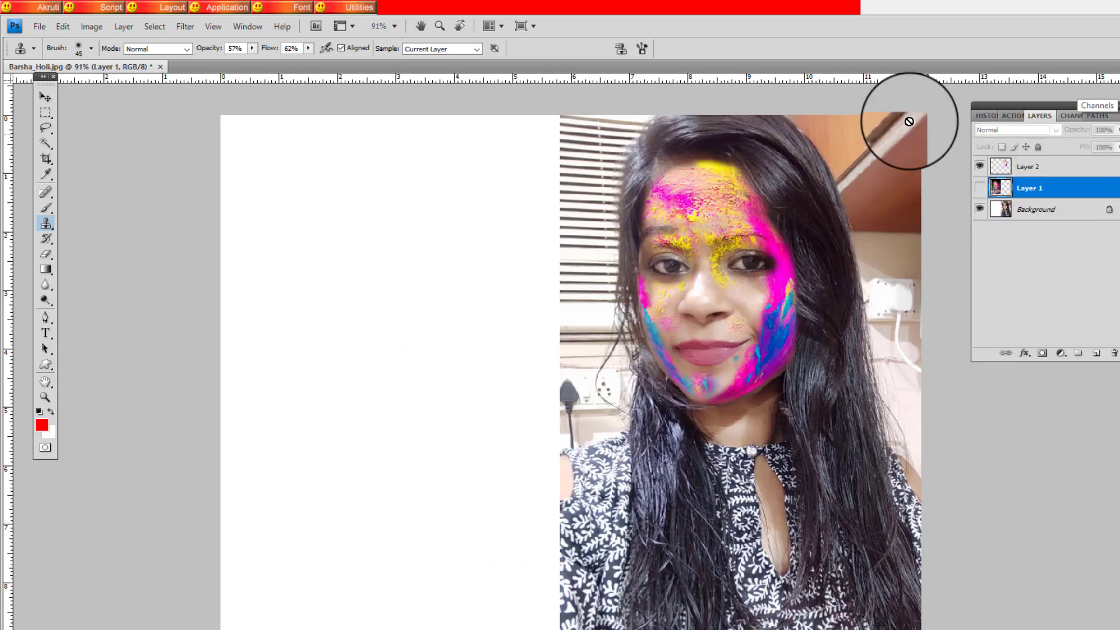
{"action": "scroll", "coordinate": [922, 92], "scroll_direction": "up", "scroll_amount": 2}
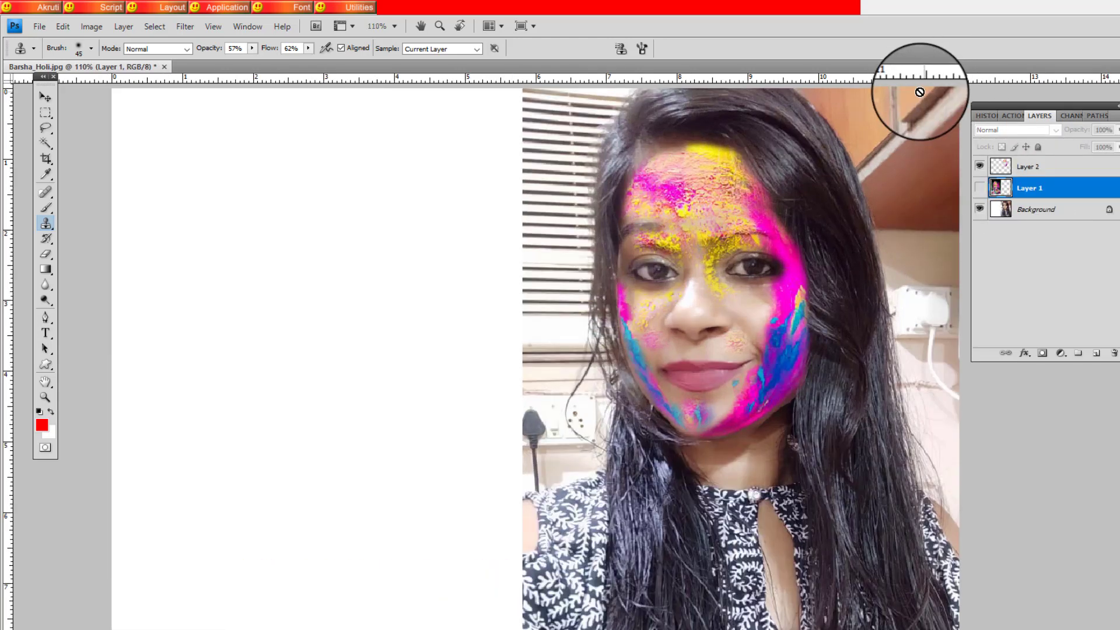
{"action": "scroll", "coordinate": [790, 105], "scroll_direction": "down", "scroll_amount": 1}
{"action": "scroll", "coordinate": [117, 170], "scroll_direction": "up", "scroll_amount": 1}
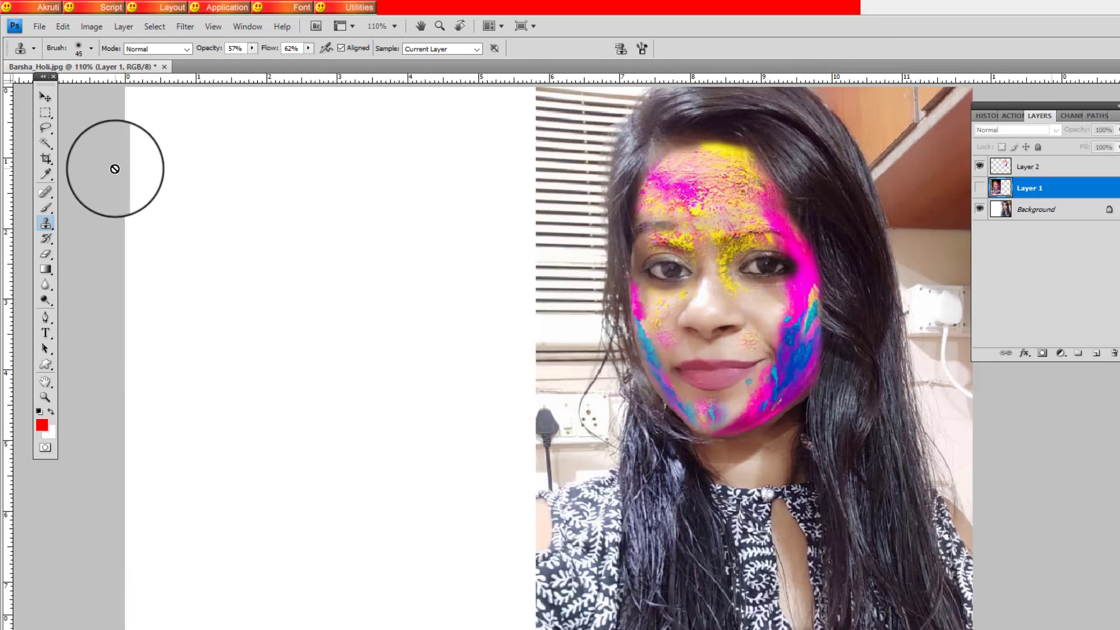
{"action": "scroll", "coordinate": [115, 169], "scroll_direction": "down", "scroll_amount": 1}
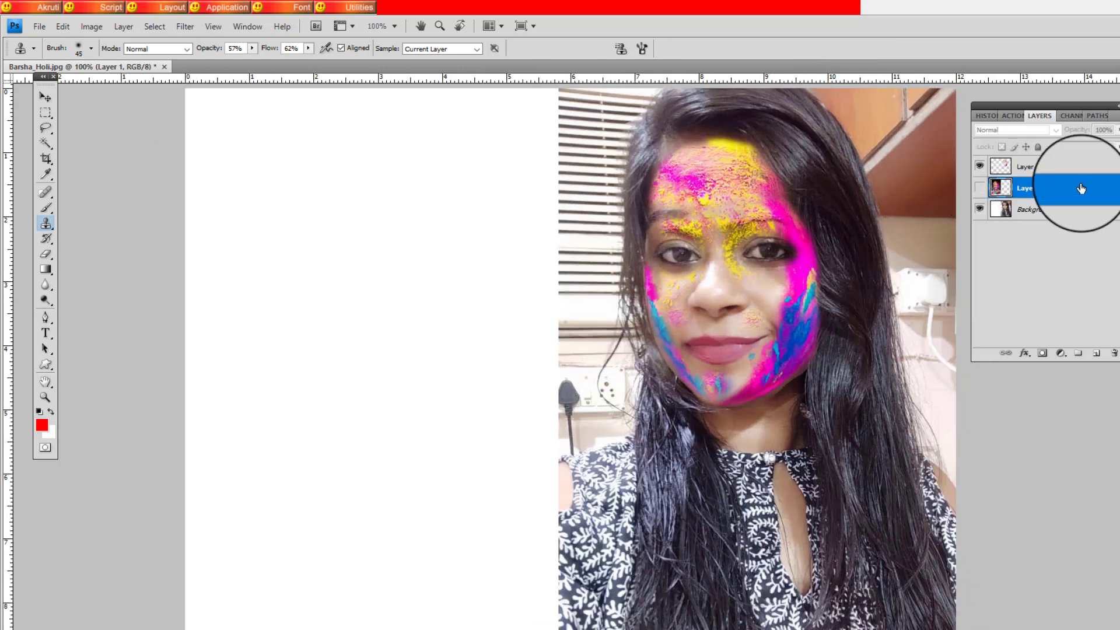
Crop the canvas to the painted portrait, removing the blank white area beside it.
{"action": "left_click", "coordinate": [46, 158]}
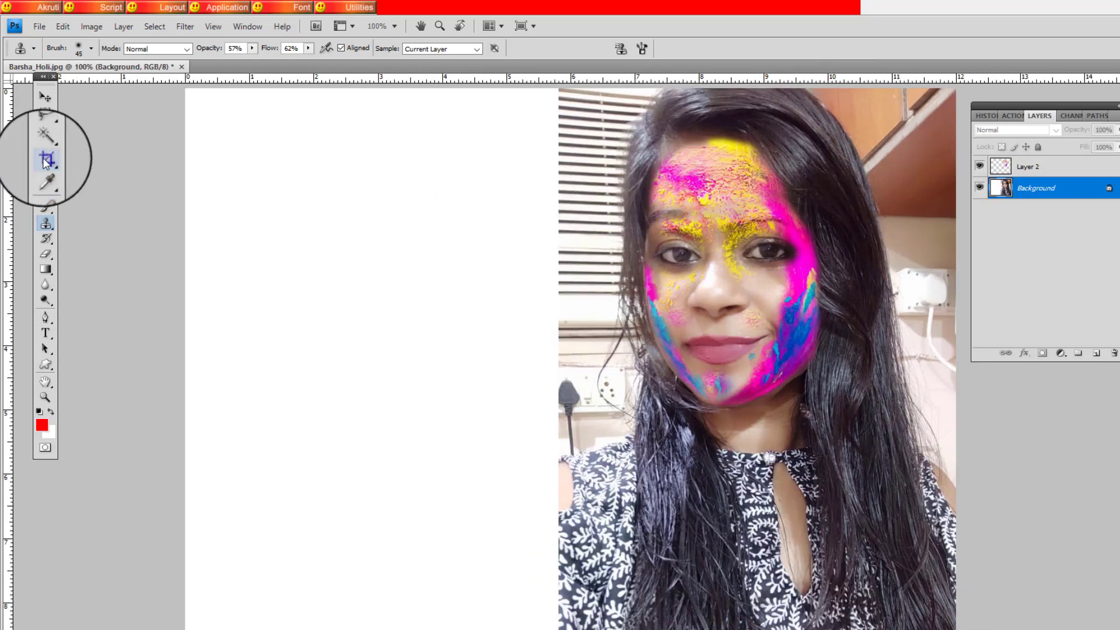
{"action": "scroll", "coordinate": [572, 123], "scroll_direction": "down", "scroll_amount": 1}
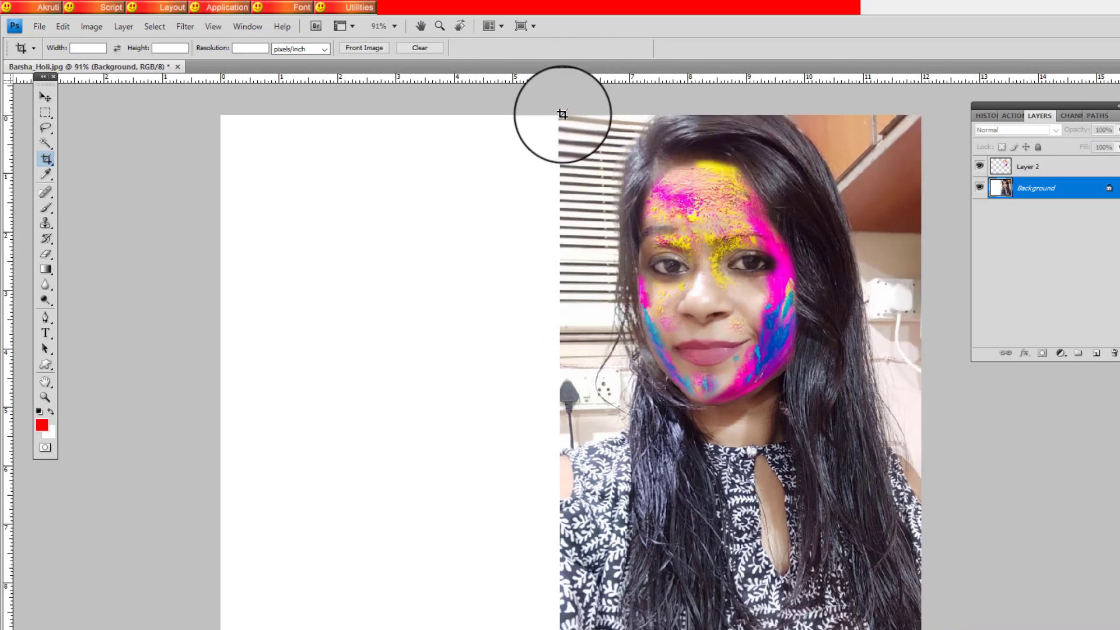
{"action": "left_click_drag", "start_coordinate": [561, 115], "coordinate": [922, 514]}
{"action": "key", "text": "Return"}
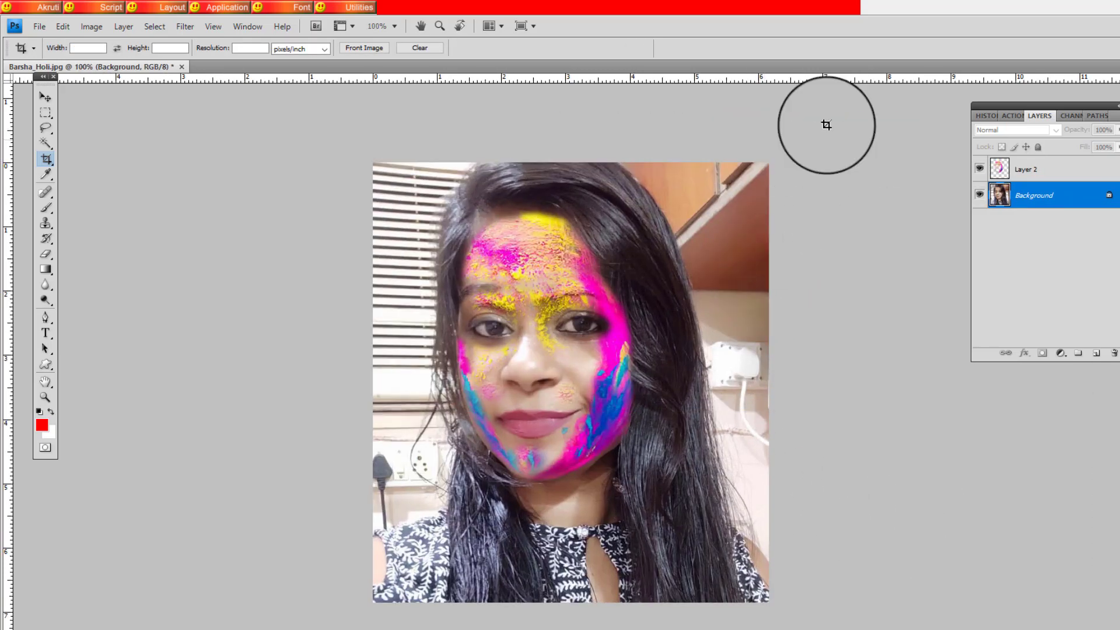
Crop the portrait again to trim a thin strip off its bottom edge.
{"action": "key", "text": "ctrl+alt+0"}
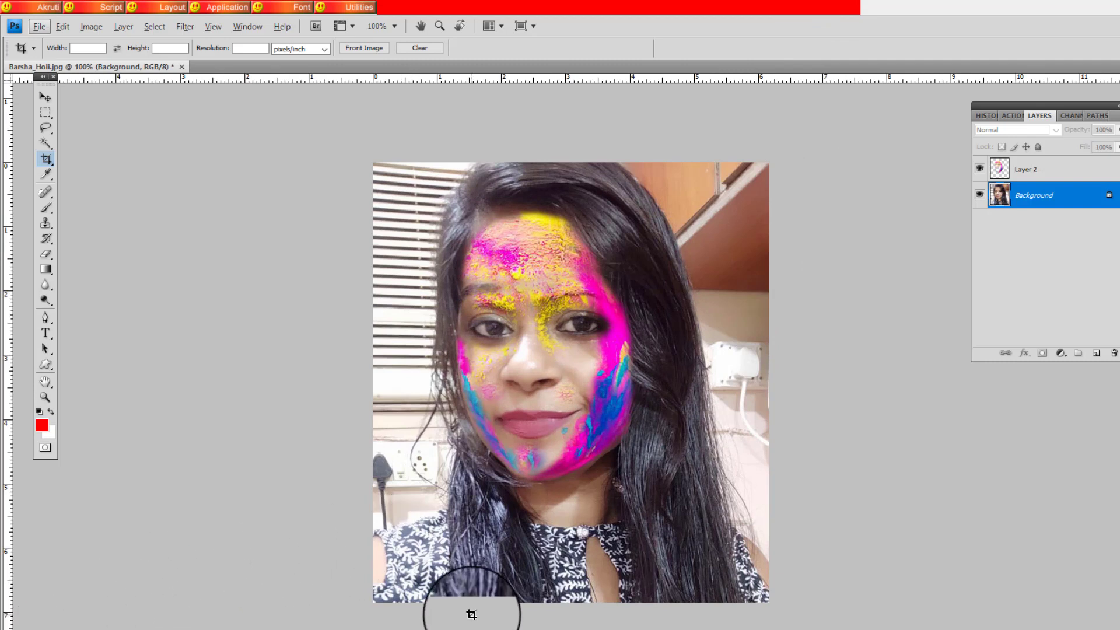
{"action": "left_click_drag", "start_coordinate": [373, 162], "coordinate": [854, 565]}
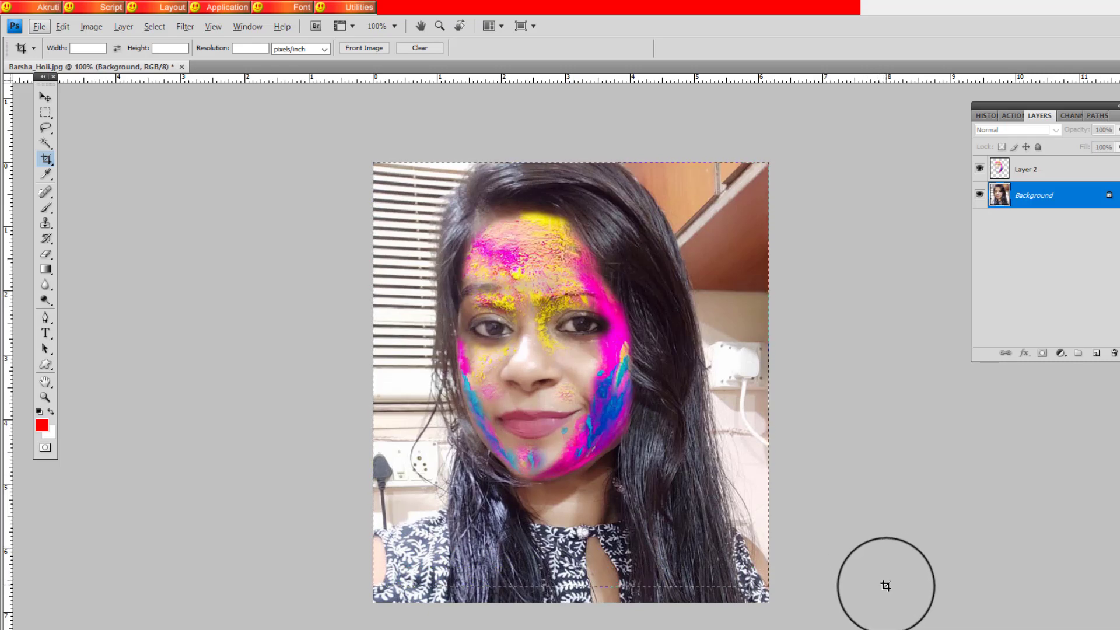
{"action": "left_click_drag", "start_coordinate": [885, 585], "coordinate": [885, 583]}
{"action": "key", "text": "Return"}
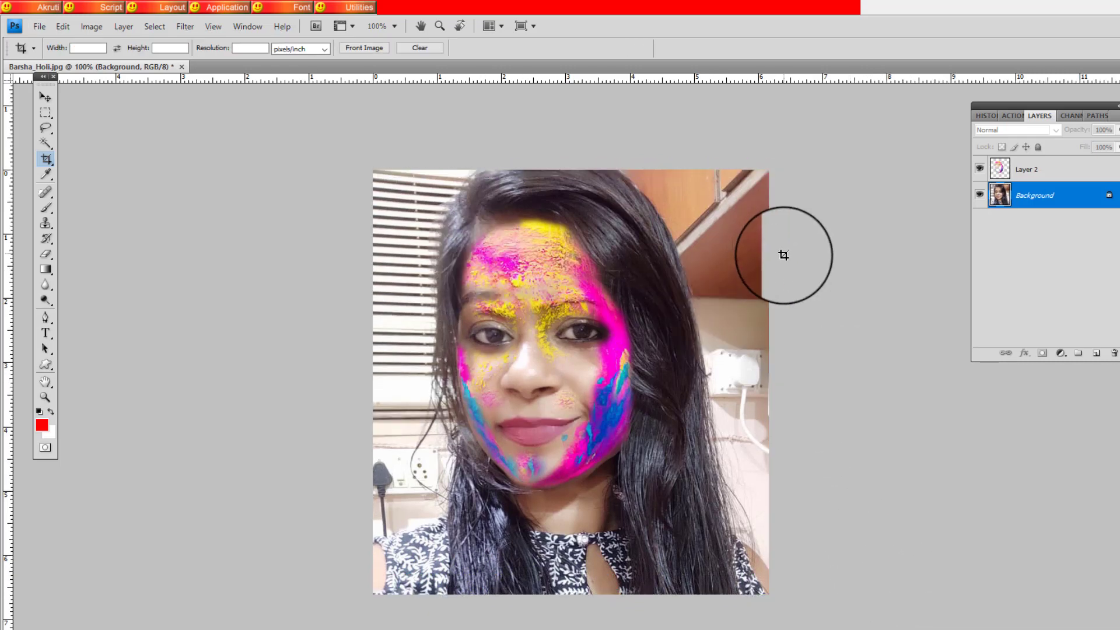
Hide and show Layer 2 to compare the cropped portrait with and without the Holi colours.
{"action": "scroll", "coordinate": [783, 255], "scroll_direction": "up", "scroll_amount": 3}
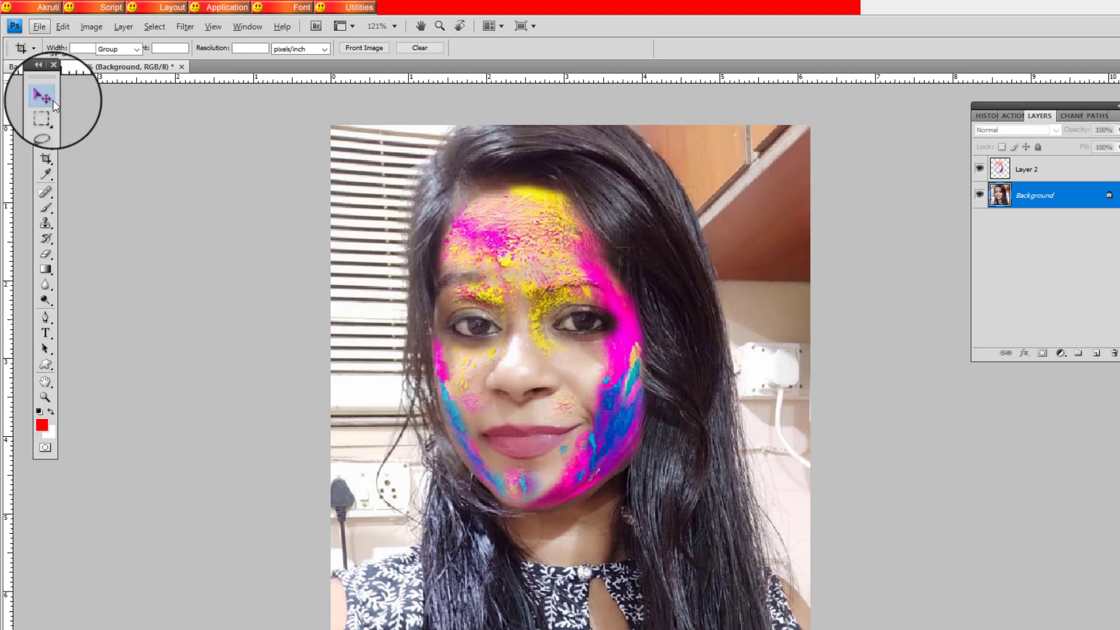
{"action": "left_click", "coordinate": [45, 98]}
{"action": "left_click", "coordinate": [255, 313]}
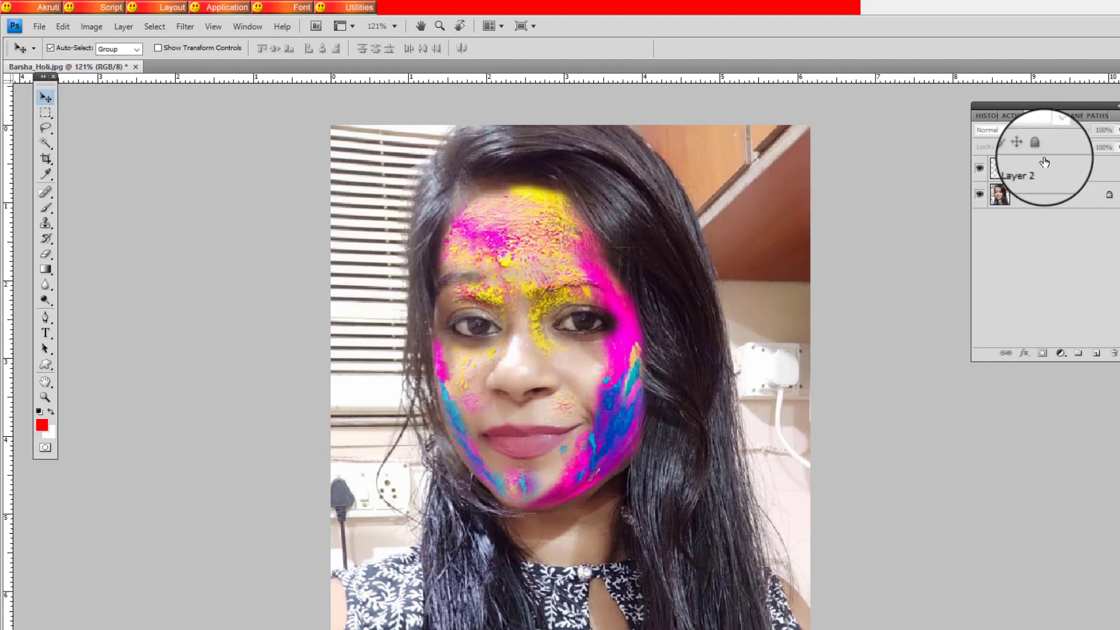
{"action": "left_click", "coordinate": [980, 169]}
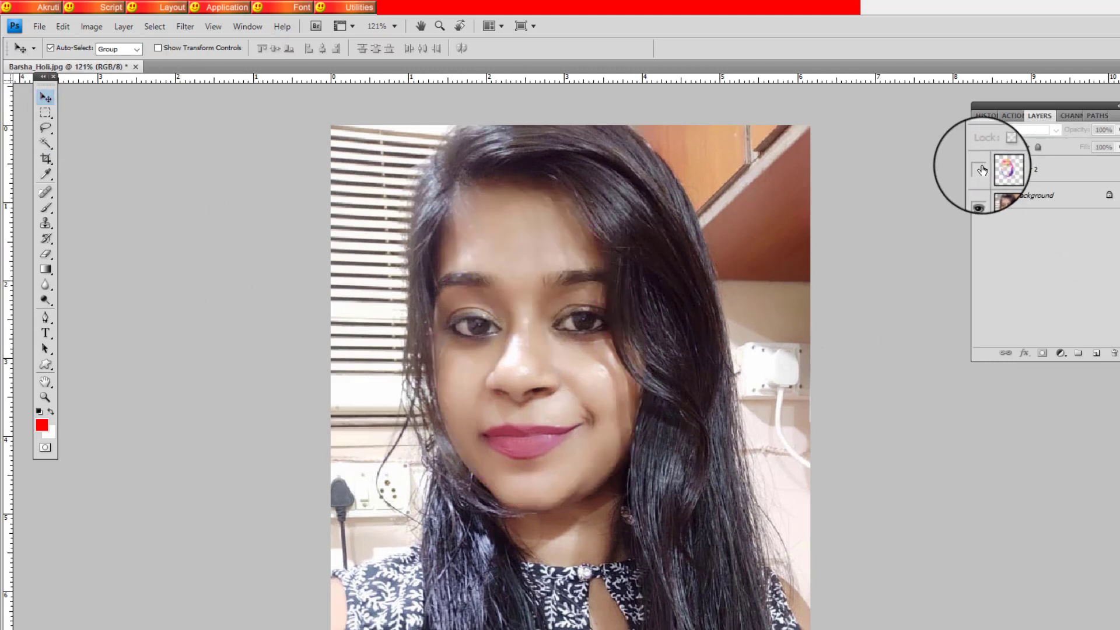
{"action": "left_click", "coordinate": [980, 169]}
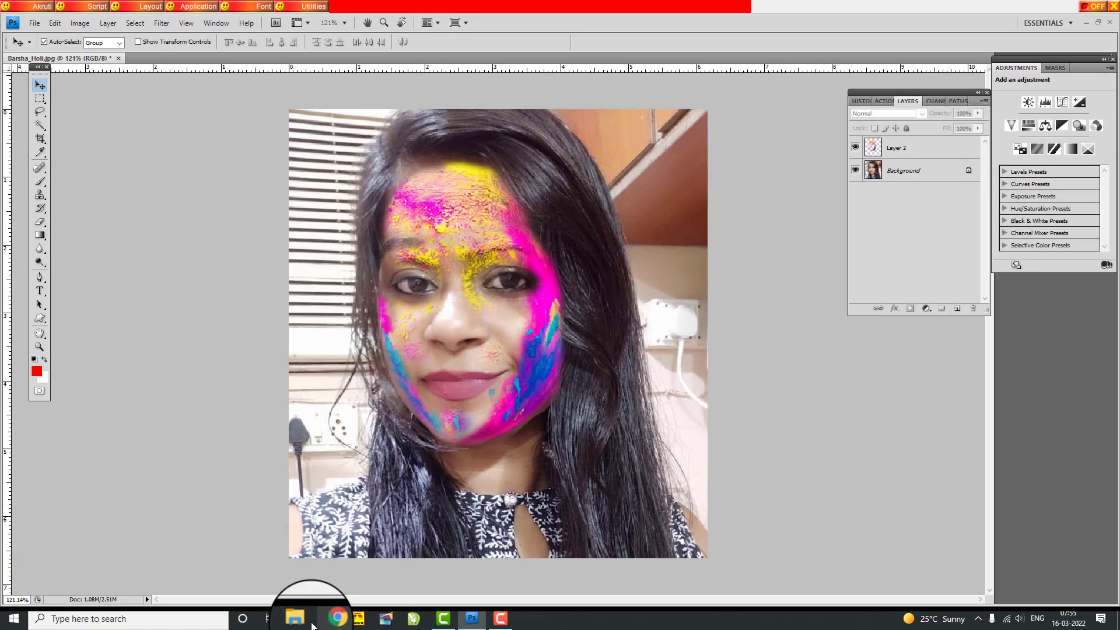
Switch to File Explorer and open the corner, Happy holi png, happy-holi and colour-splash holi_3 images together in Photoshop.
{"action": "left_click", "coordinate": [303, 617]}
{"action": "left_click", "coordinate": [593, 106]}
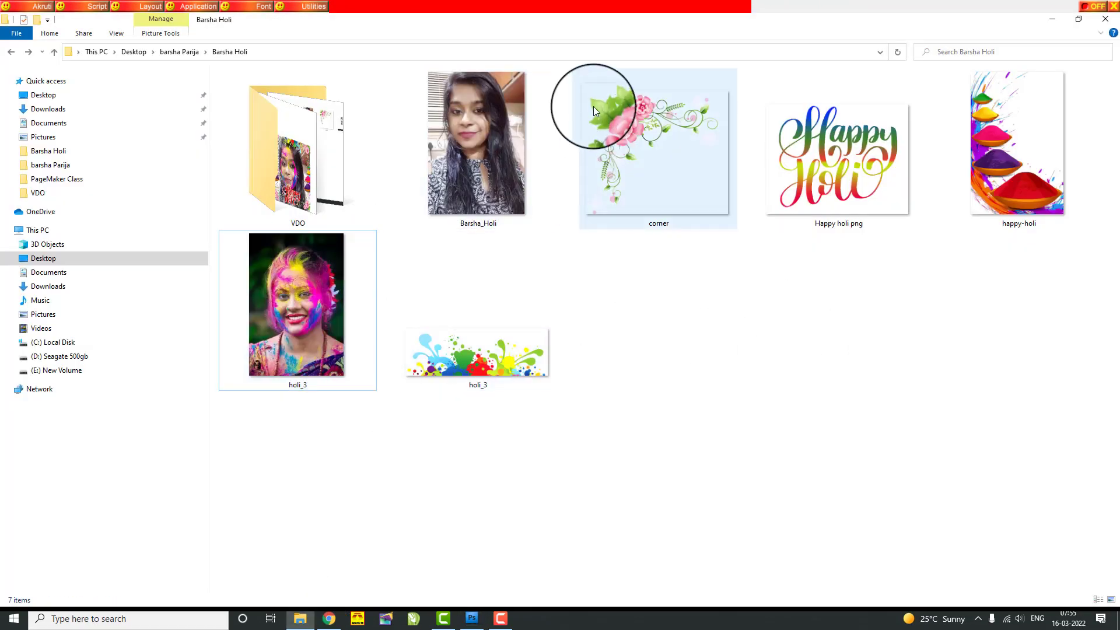
{"action": "left_click", "coordinate": [666, 165]}
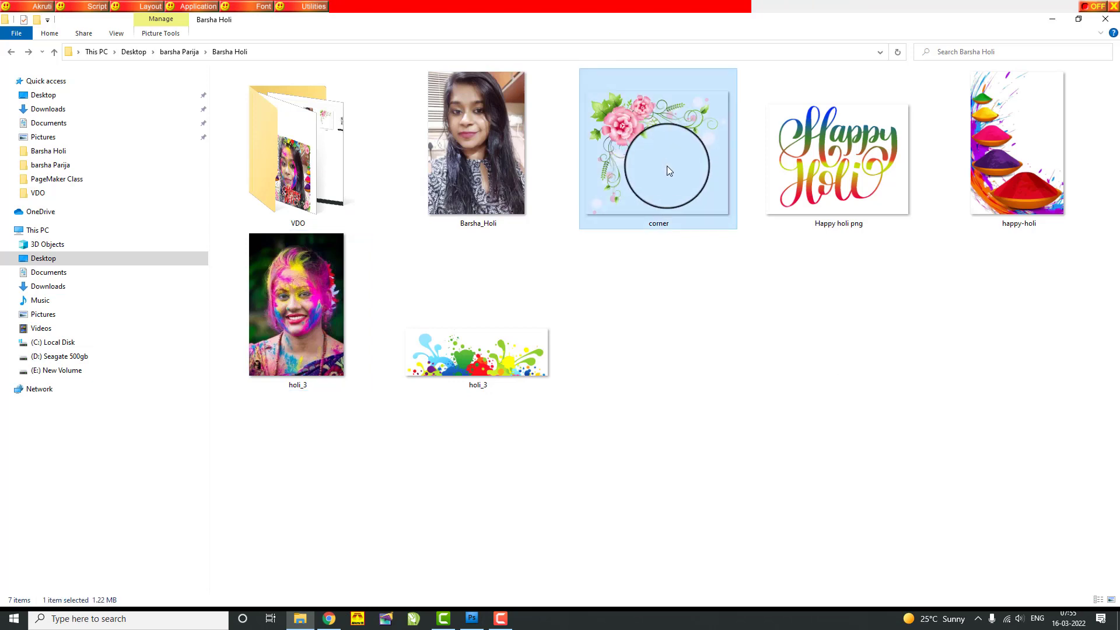
{"action": "left_click", "coordinate": [823, 168], "text": "ctrl"}
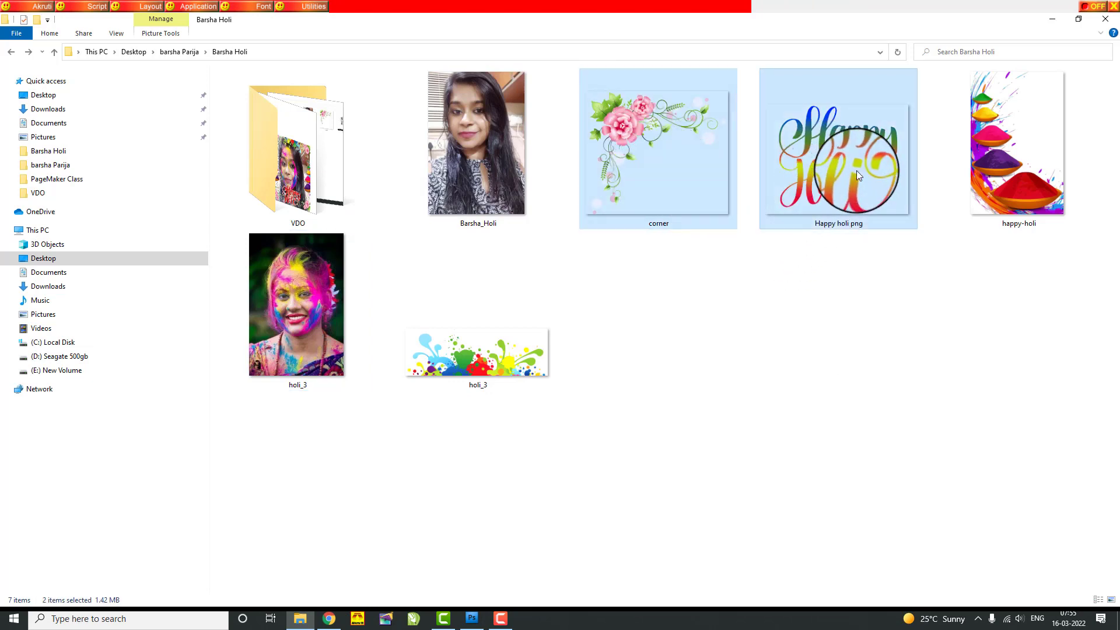
{"action": "left_click", "coordinate": [1018, 153], "text": "ctrl"}
{"action": "left_click", "coordinate": [487, 330], "text": "ctrl"}
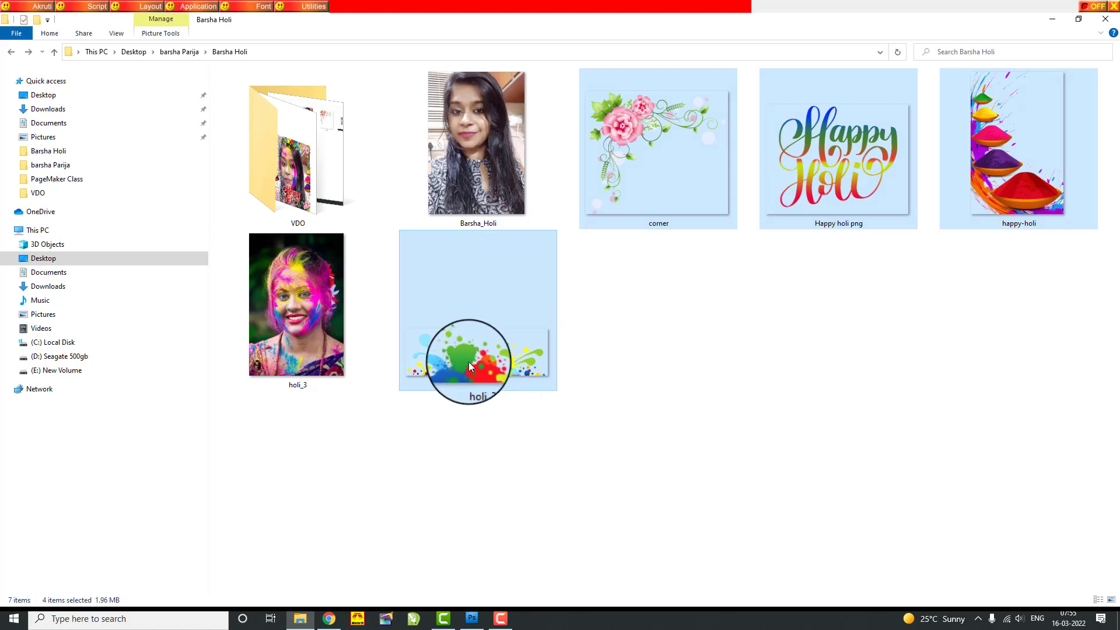
{"action": "left_click_drag", "start_coordinate": [467, 362], "coordinate": [412, 256]}
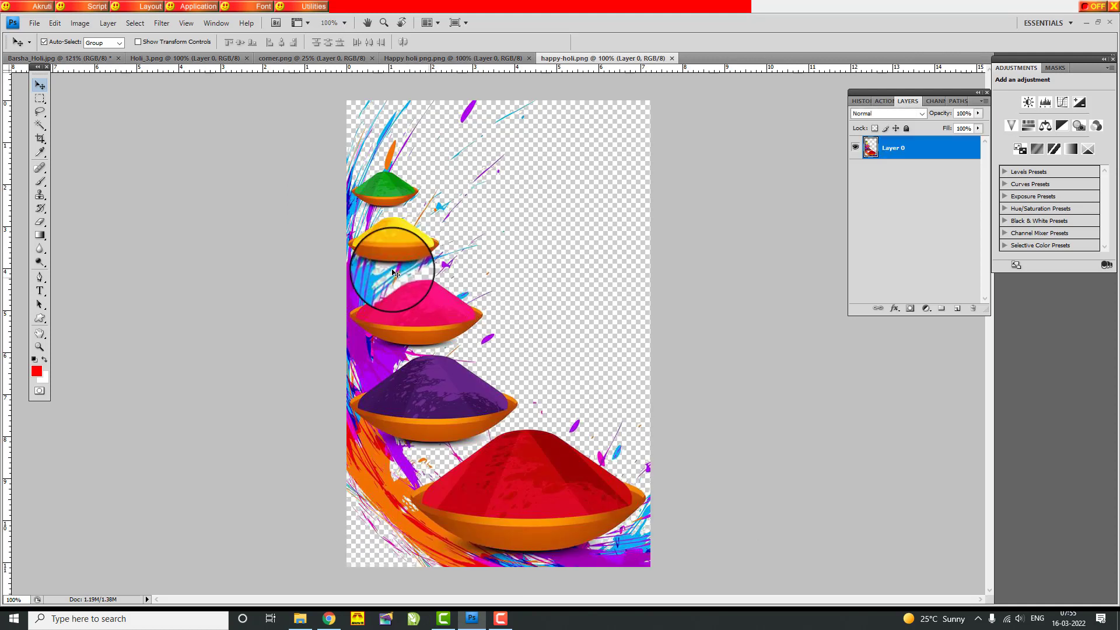
Float the Holi_3.png document in its own window and place it over the powder bowls image.
{"action": "left_click", "coordinate": [159, 55]}
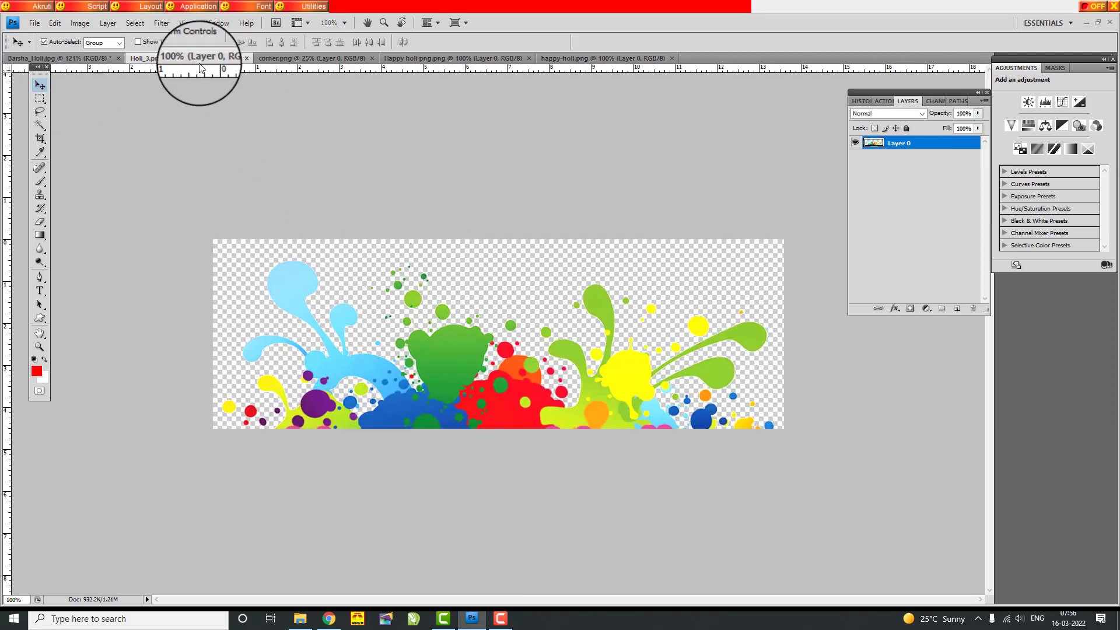
{"action": "left_click_drag", "start_coordinate": [200, 68], "coordinate": [461, 384]}
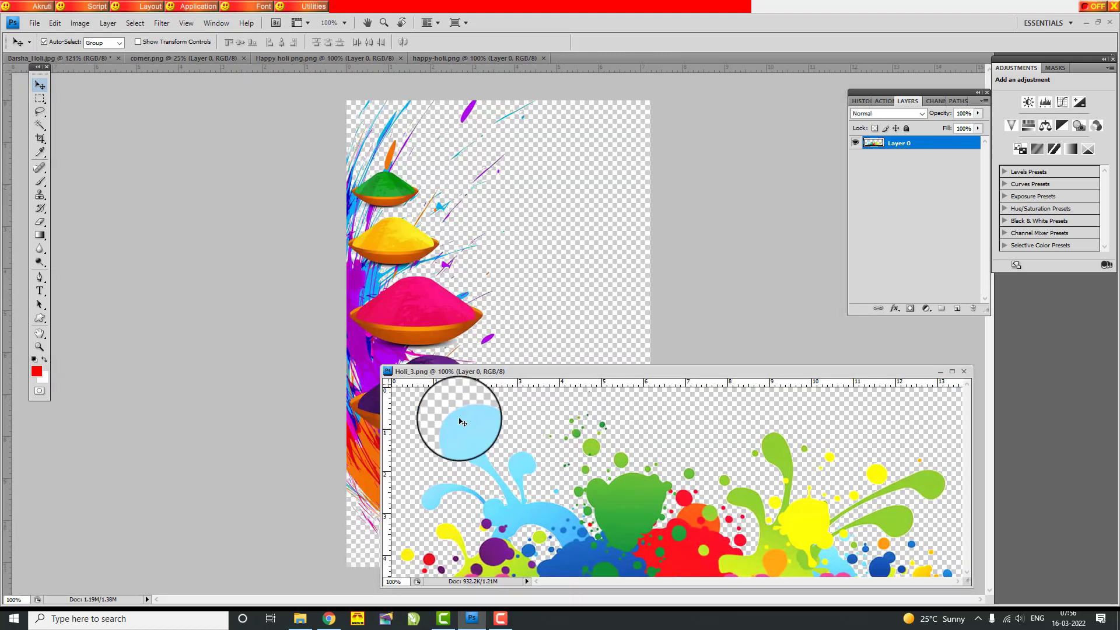
{"action": "left_click_drag", "start_coordinate": [629, 373], "coordinate": [384, 159]}
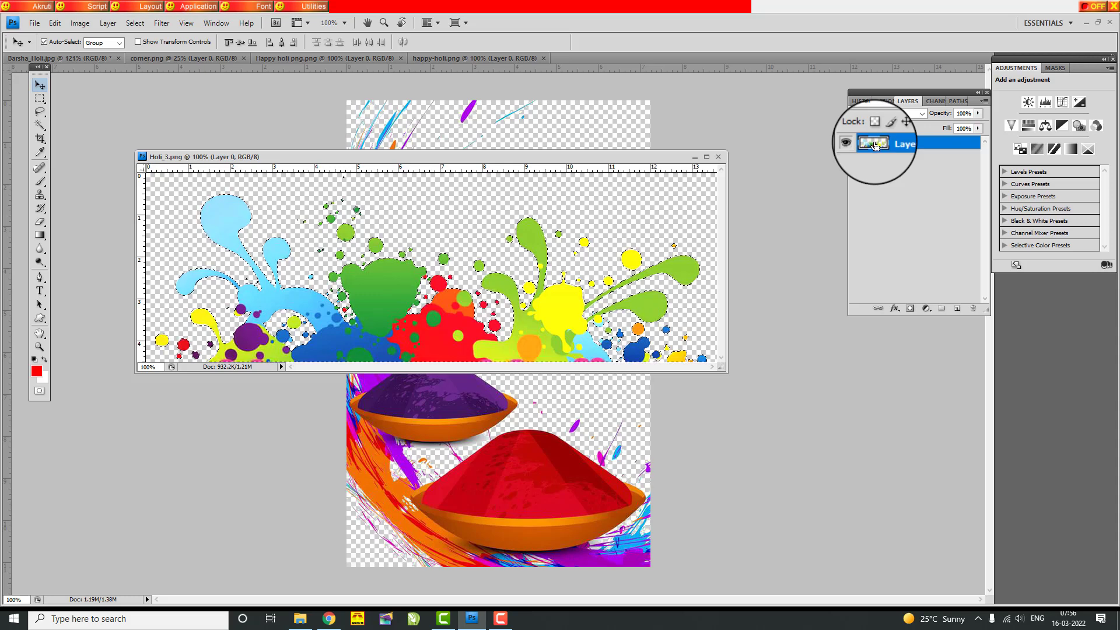
Paste the copied Holi_3 colour-splash artwork into the portrait document and close the Holi_3.png document.
{"action": "left_click", "coordinate": [75, 58]}
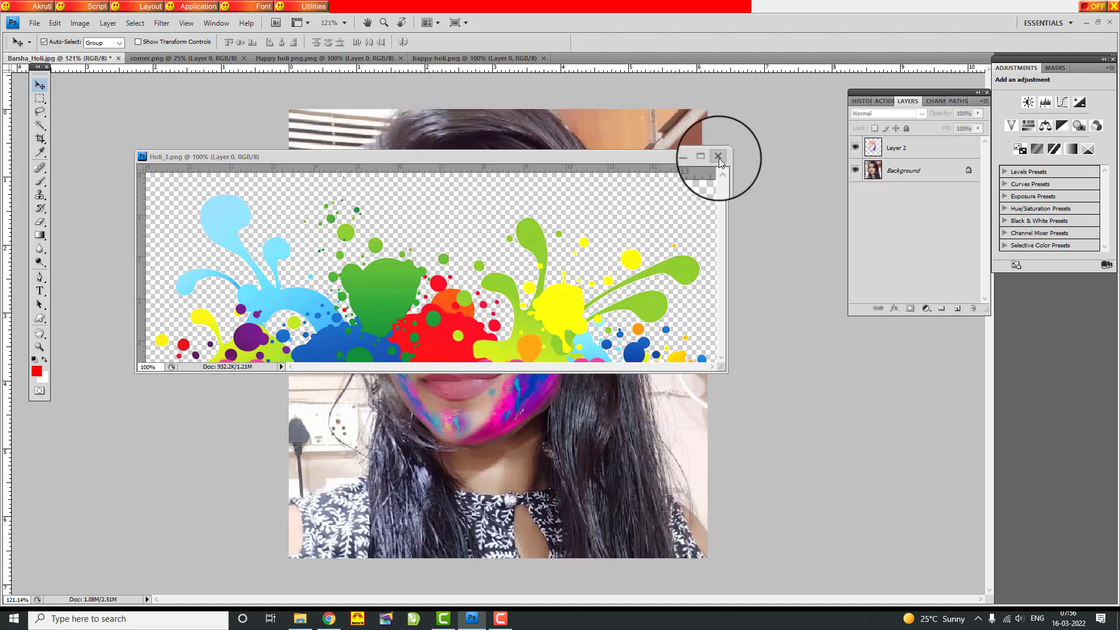
{"action": "left_click", "coordinate": [600, 153]}
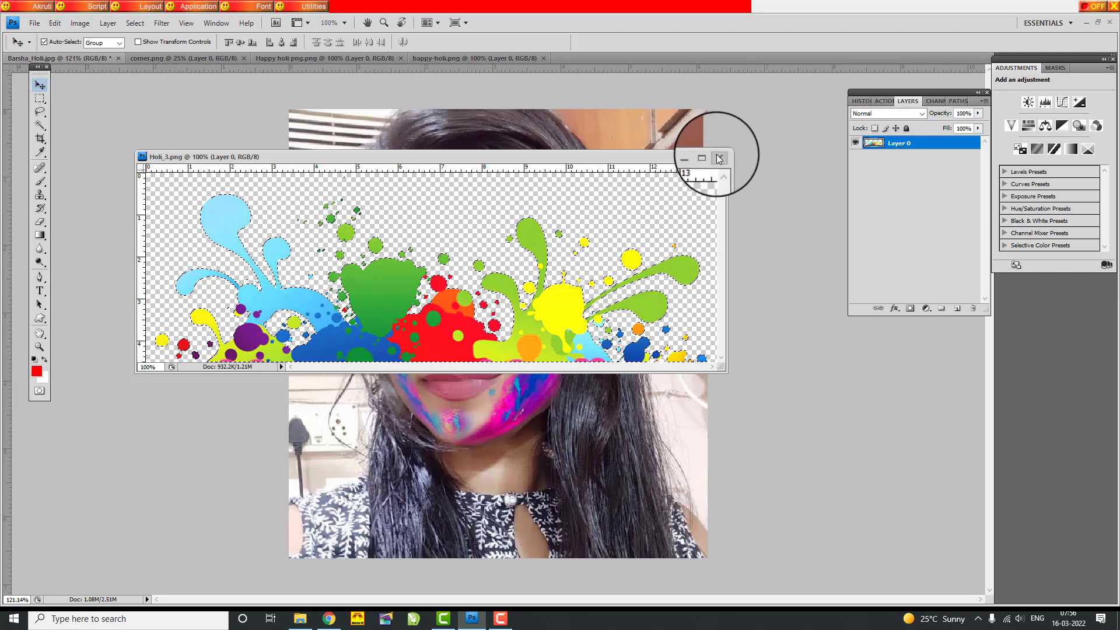
{"action": "left_click", "coordinate": [720, 159]}
{"action": "key", "text": "ctrl+v"}
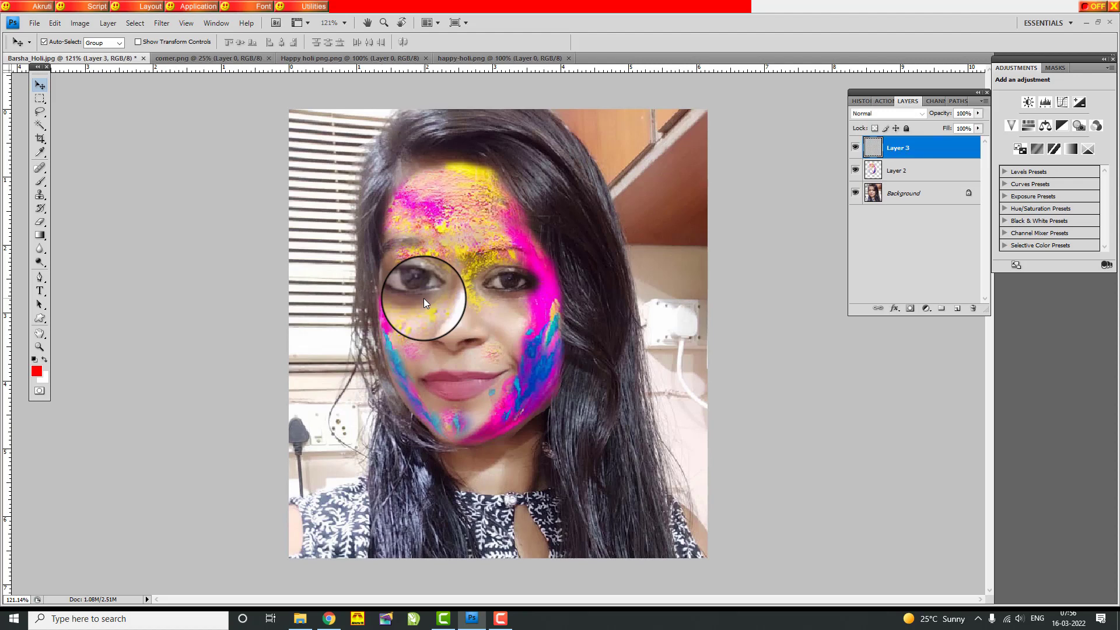
Rotate the colour-splash artwork 90°, scale it to about 60%, and place it along the portrait's left edge.
{"action": "key", "text": "ctrl+alt+0"}
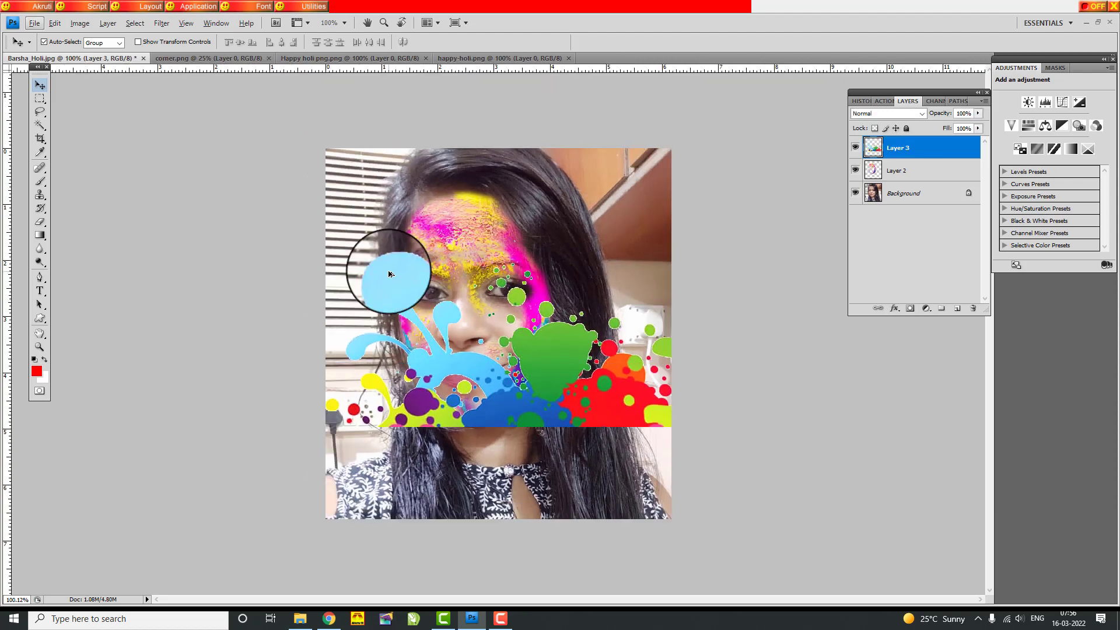
{"action": "key", "text": "ctrl+t"}
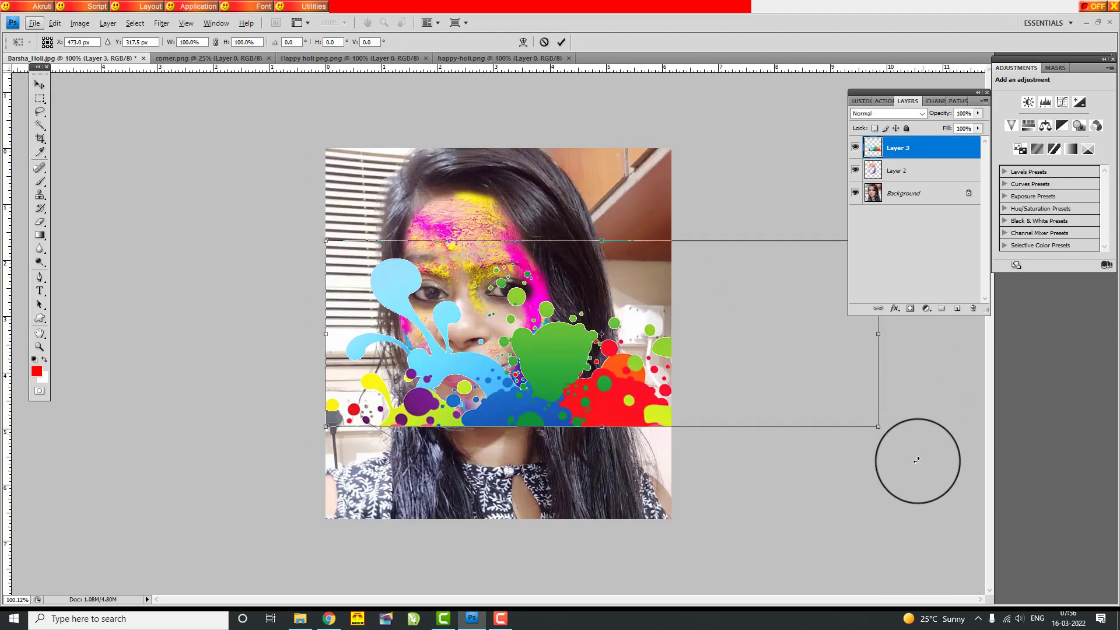
{"action": "left_click_drag", "start_coordinate": [916, 460], "coordinate": [503, 550]}
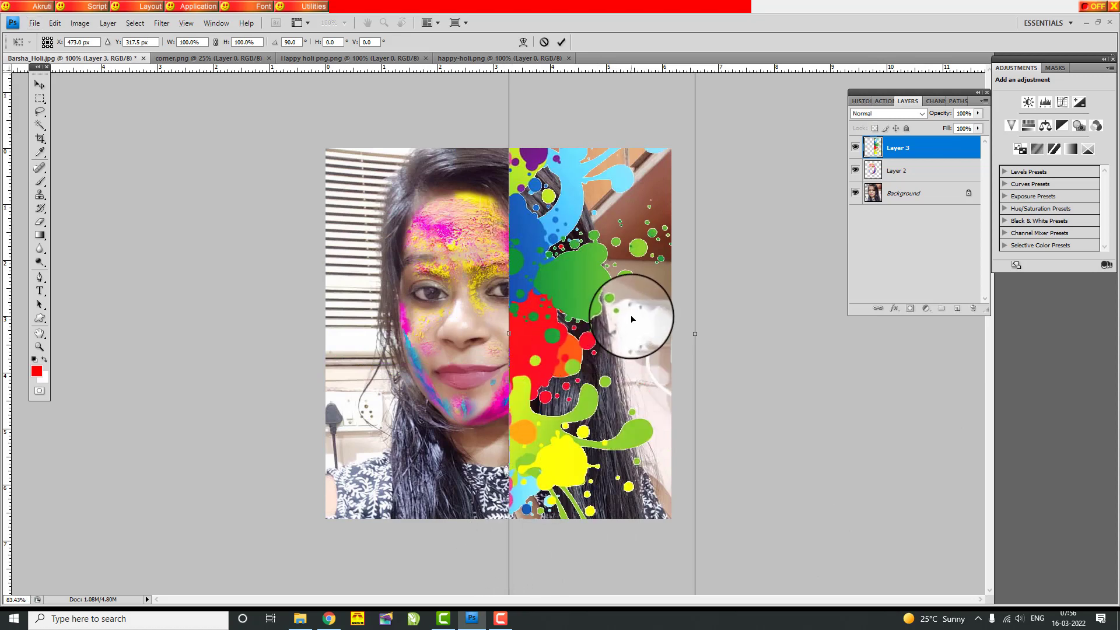
{"action": "scroll", "coordinate": [645, 269], "scroll_direction": "down", "scroll_amount": 3}
{"action": "left_click_drag", "start_coordinate": [647, 124], "coordinate": [618, 205]}
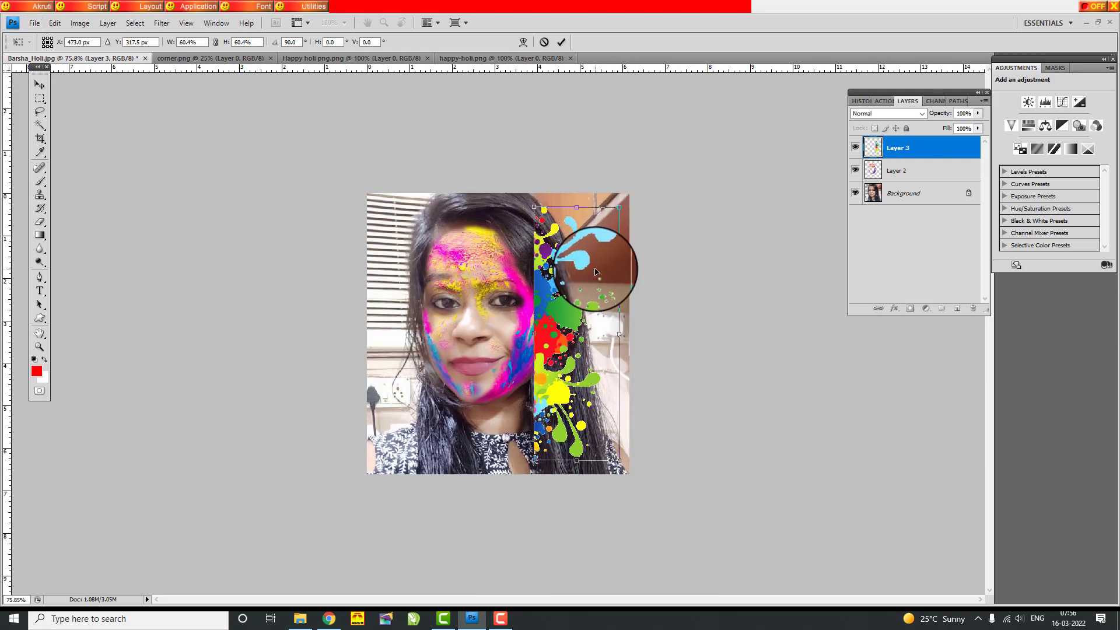
{"action": "key", "text": "Return"}
{"action": "left_click_drag", "start_coordinate": [474, 329], "coordinate": [374, 328]}
{"action": "scroll", "coordinate": [630, 312], "scroll_direction": "up", "scroll_amount": 1}
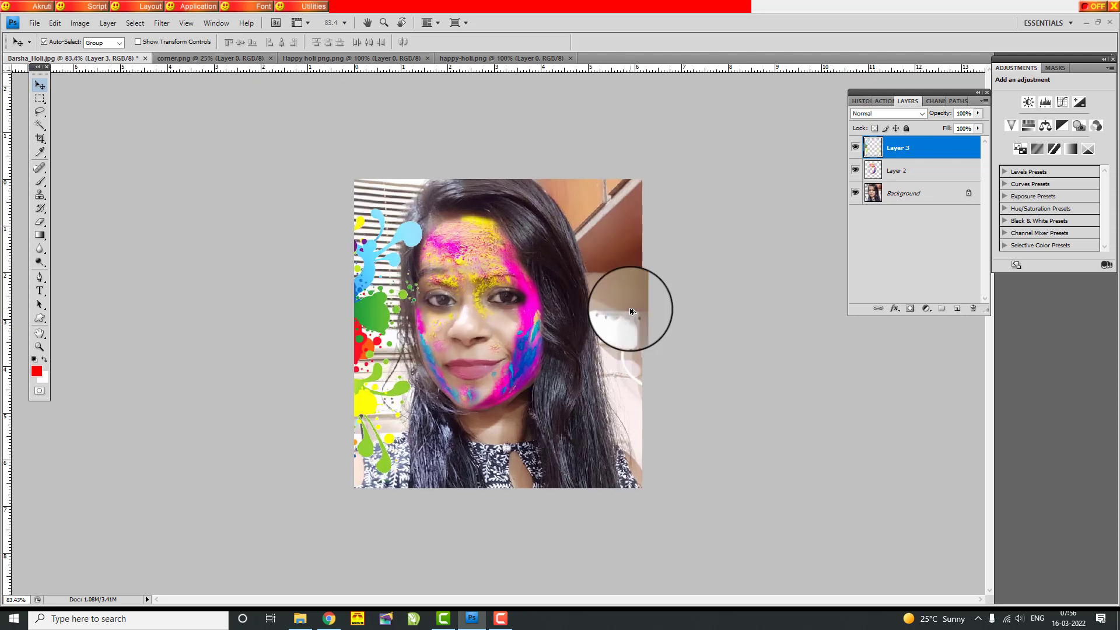
Duplicate the Layer 3 colour-splash artwork on the portrait.
{"action": "right_click", "coordinate": [370, 312]}
{"action": "left_click", "coordinate": [400, 319]}
{"action": "left_click_drag", "start_coordinate": [400, 319], "coordinate": [379, 323]}
Flip the duplicated splash horizontally and move it to the portrait's right edge to mirror the original.
{"action": "key", "text": "ctrl+t"}
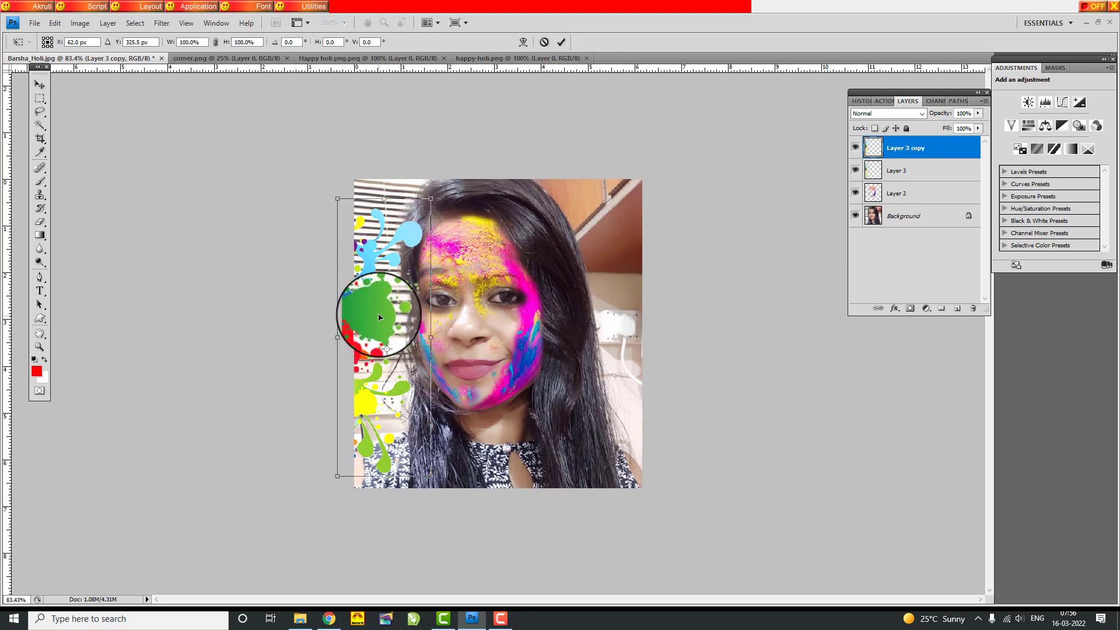
{"action": "right_click", "coordinate": [380, 321]}
{"action": "left_click", "coordinate": [425, 477]}
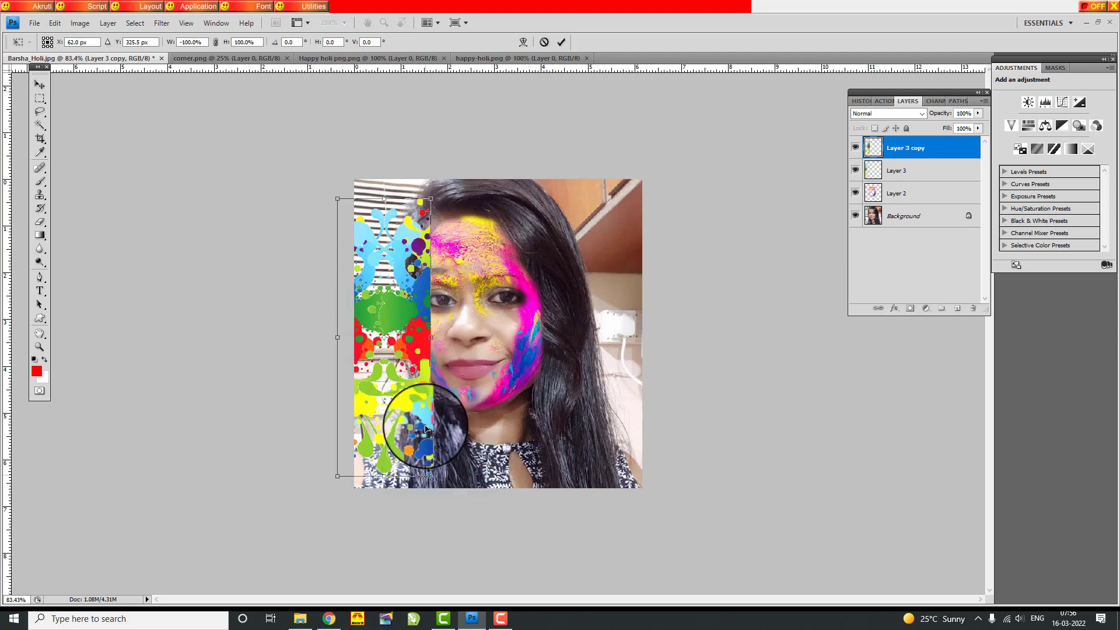
{"action": "right_click", "coordinate": [395, 317]}
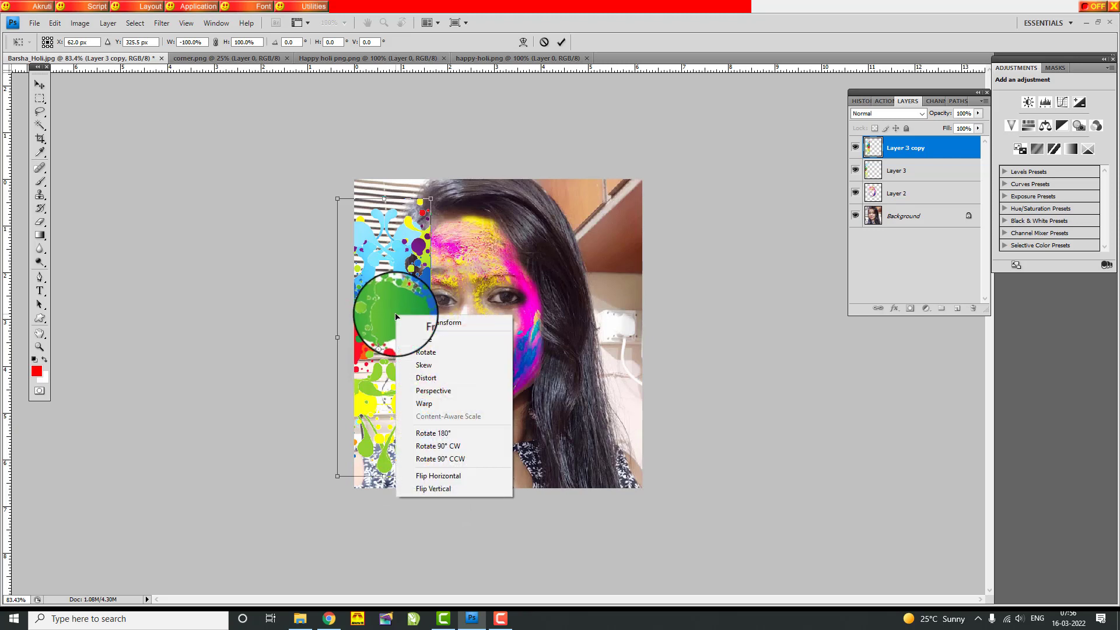
{"action": "left_click", "coordinate": [394, 313]}
{"action": "left_click_drag", "start_coordinate": [394, 314], "coordinate": [614, 317]}
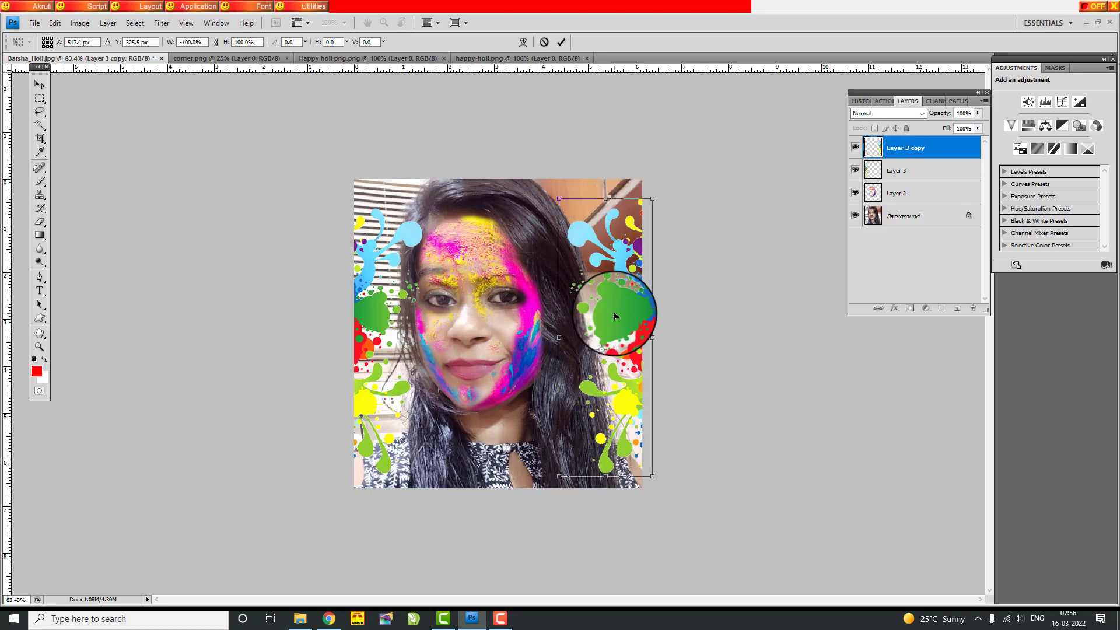
{"action": "key", "text": "Return"}
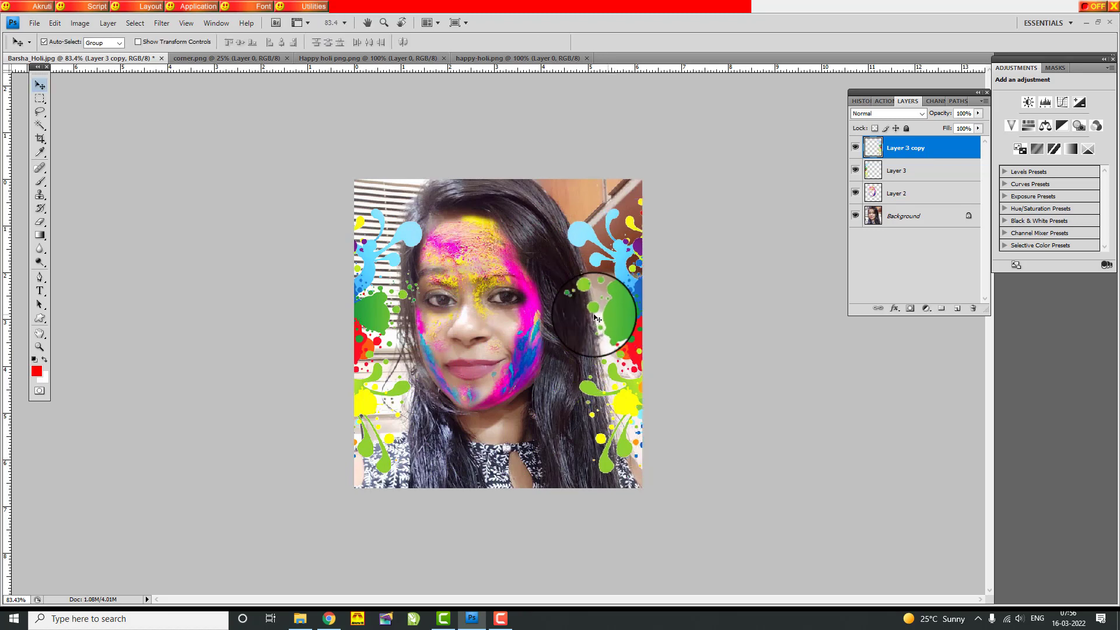
{"action": "left_click", "coordinate": [500, 58]}
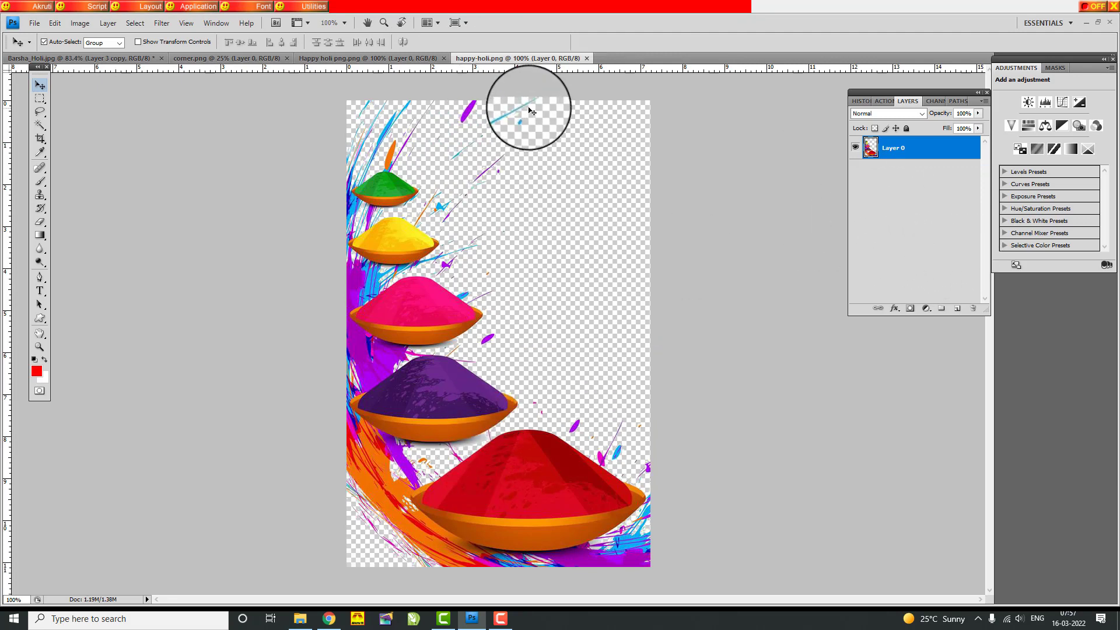
{"action": "left_click", "coordinate": [83, 58]}
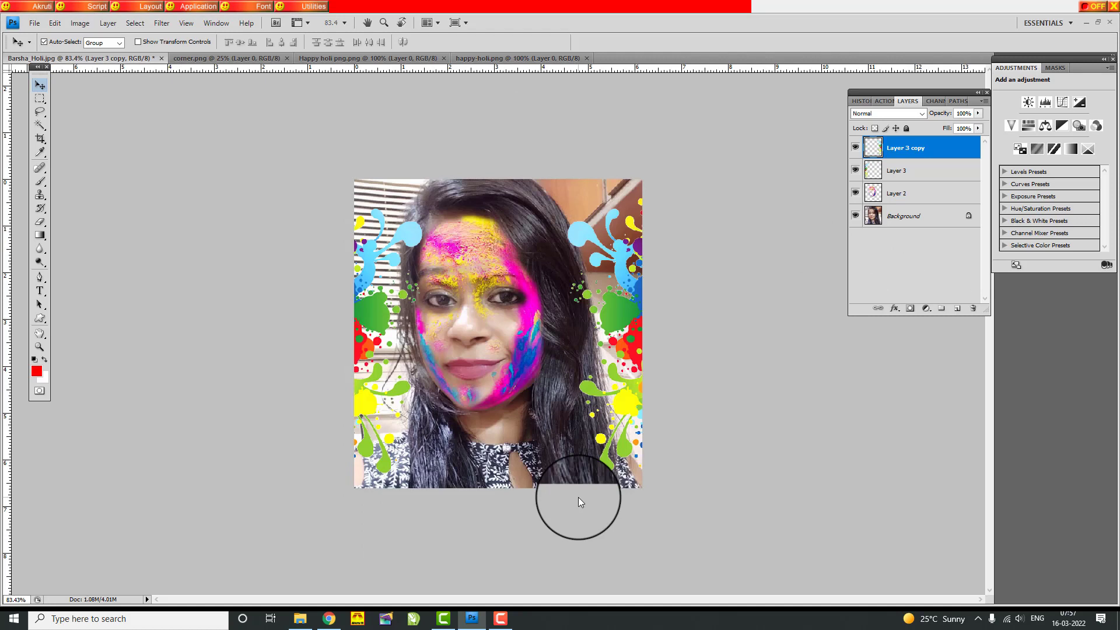
{"action": "left_click", "coordinate": [491, 58]}
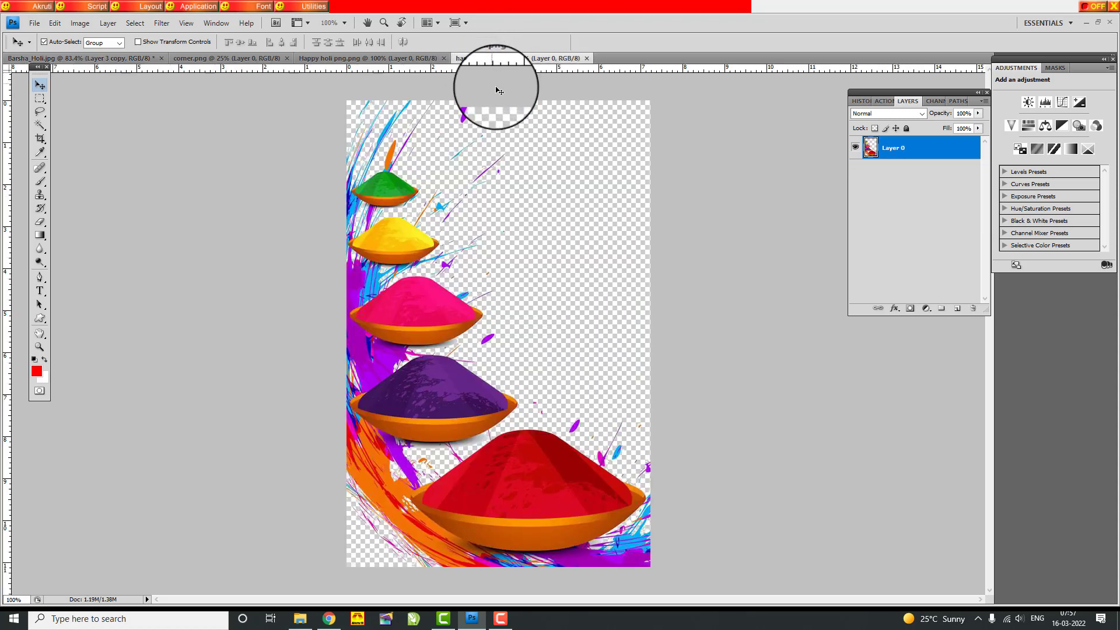
Float the Happy holi png document, copy its lettering onto the portrait, and close the source document.
{"action": "left_click", "coordinate": [397, 59]}
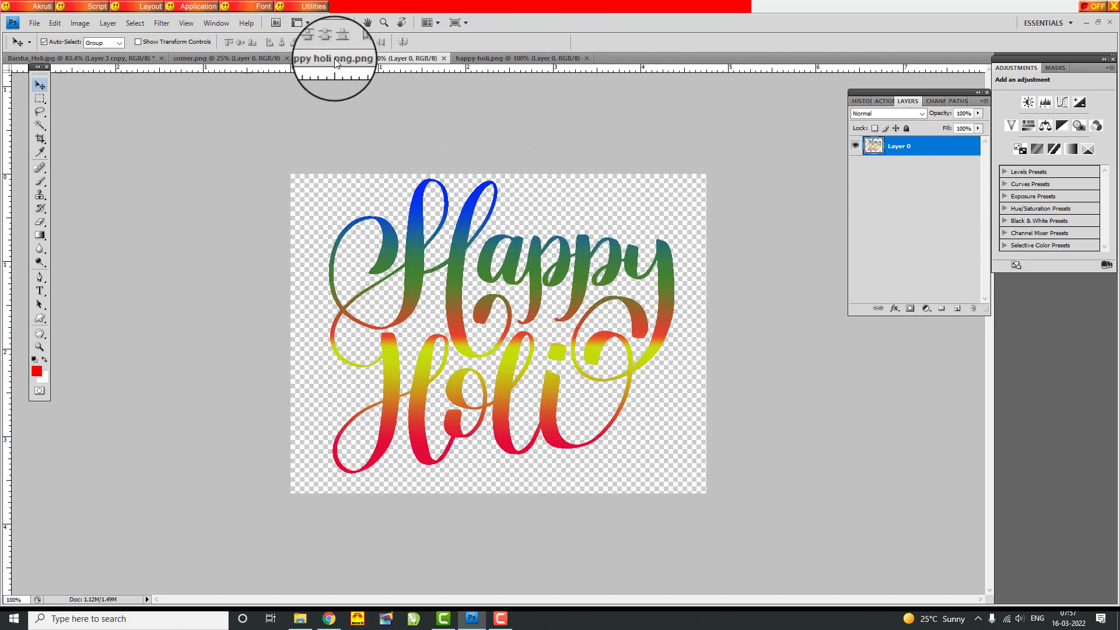
{"action": "left_click_drag", "start_coordinate": [335, 63], "coordinate": [383, 404]}
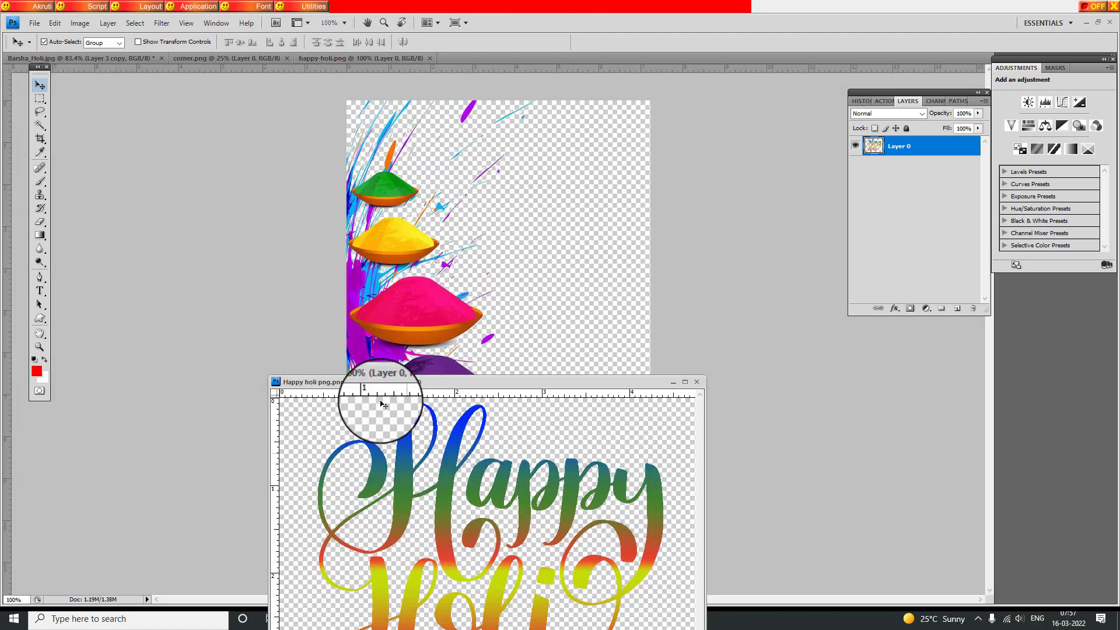
{"action": "left_click", "coordinate": [108, 61]}
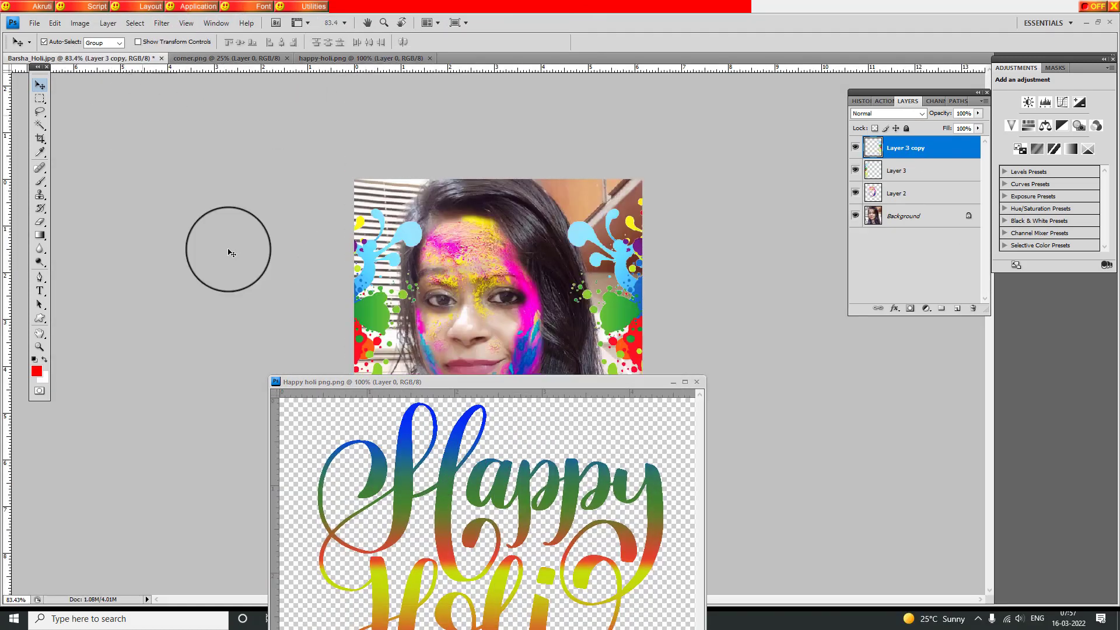
{"action": "left_click", "coordinate": [407, 480]}
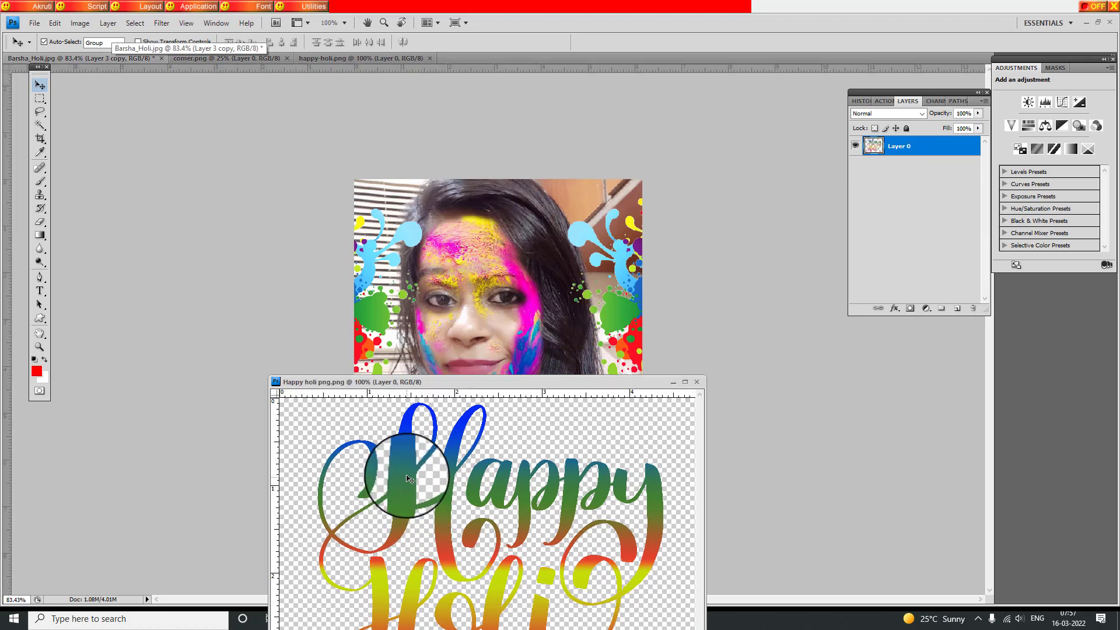
{"action": "left_click_drag", "start_coordinate": [410, 478], "coordinate": [453, 273]}
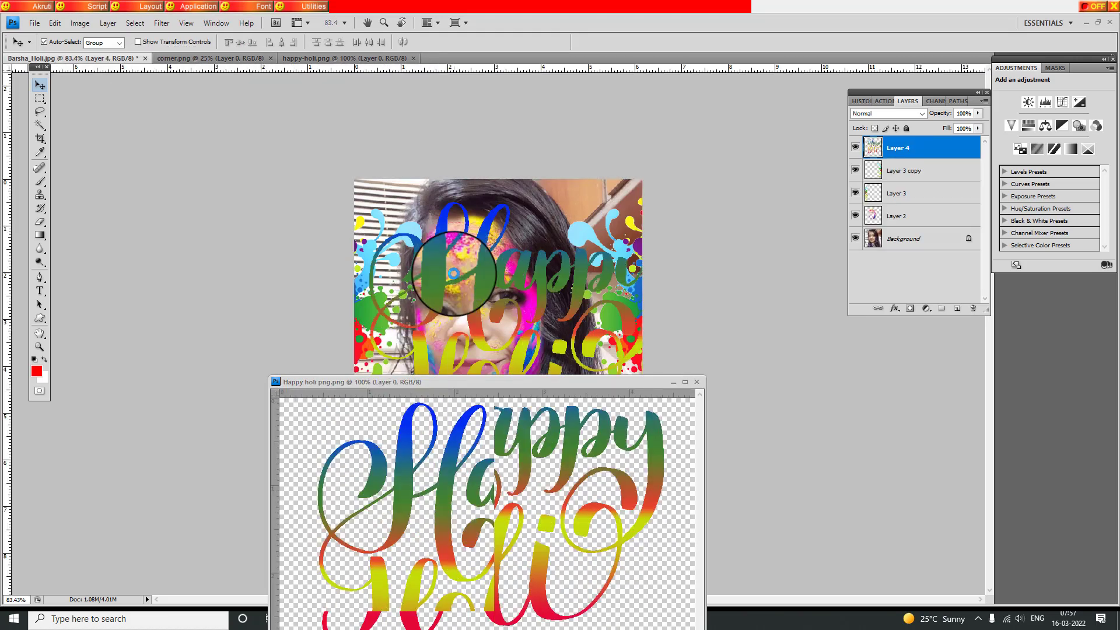
{"action": "left_click", "coordinate": [698, 383]}
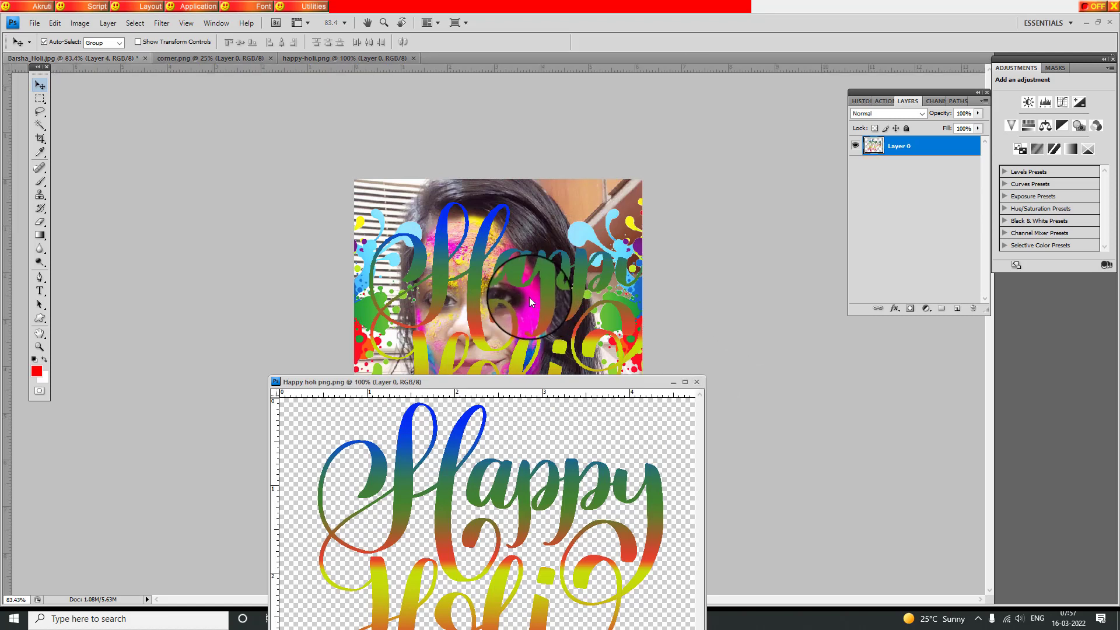
{"action": "left_click", "coordinate": [697, 382]}
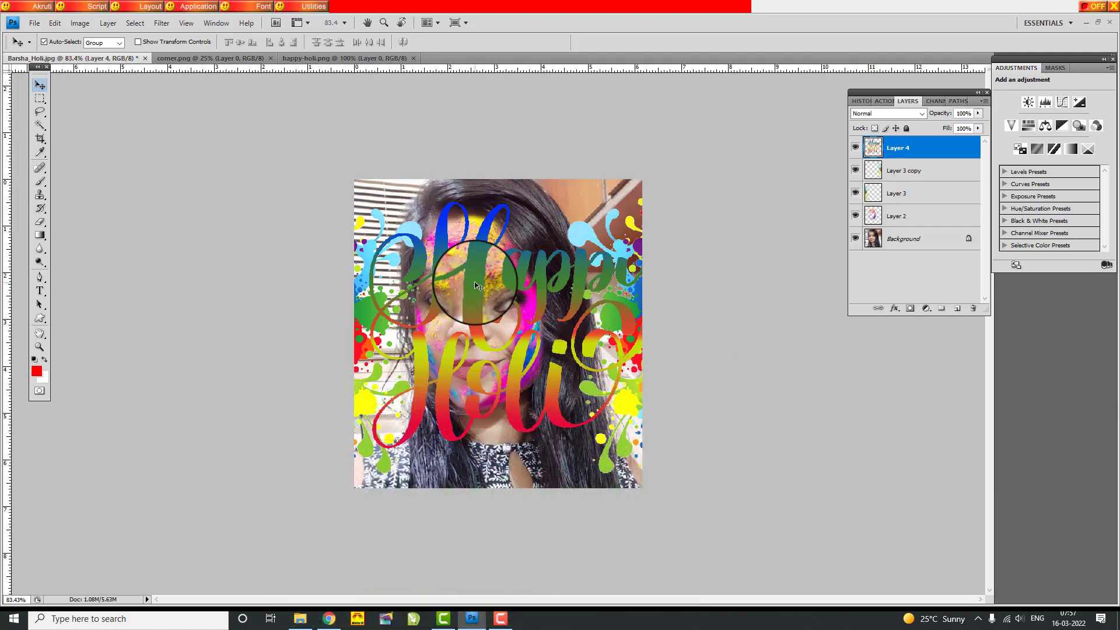
Scale the Happy Holi lettering to about 49% and move it to the lower centre of the portrait.
{"action": "key", "text": "ctrl+t"}
{"action": "left_click_drag", "start_coordinate": [660, 208], "coordinate": [599, 281]}
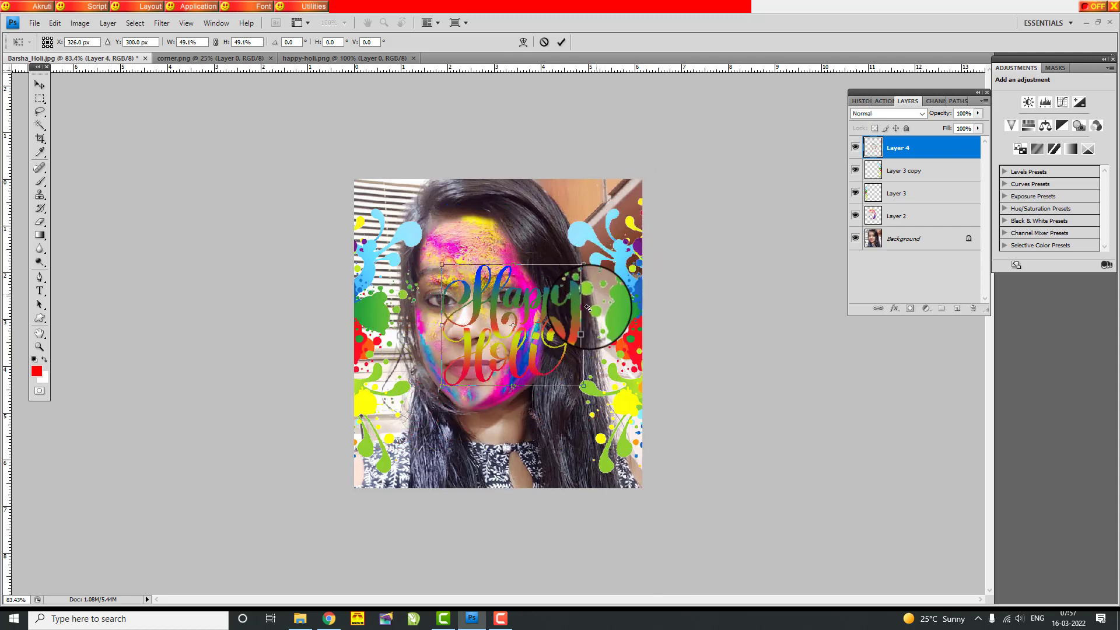
{"action": "key", "text": "Return"}
{"action": "mouse_move", "coordinate": [489, 426]}
{"action": "left_mouse_down"}
{"action": "mouse_move", "coordinate": [492, 472]}
{"action": "mouse_move", "coordinate": [491, 449]}
{"action": "left_mouse_up"}
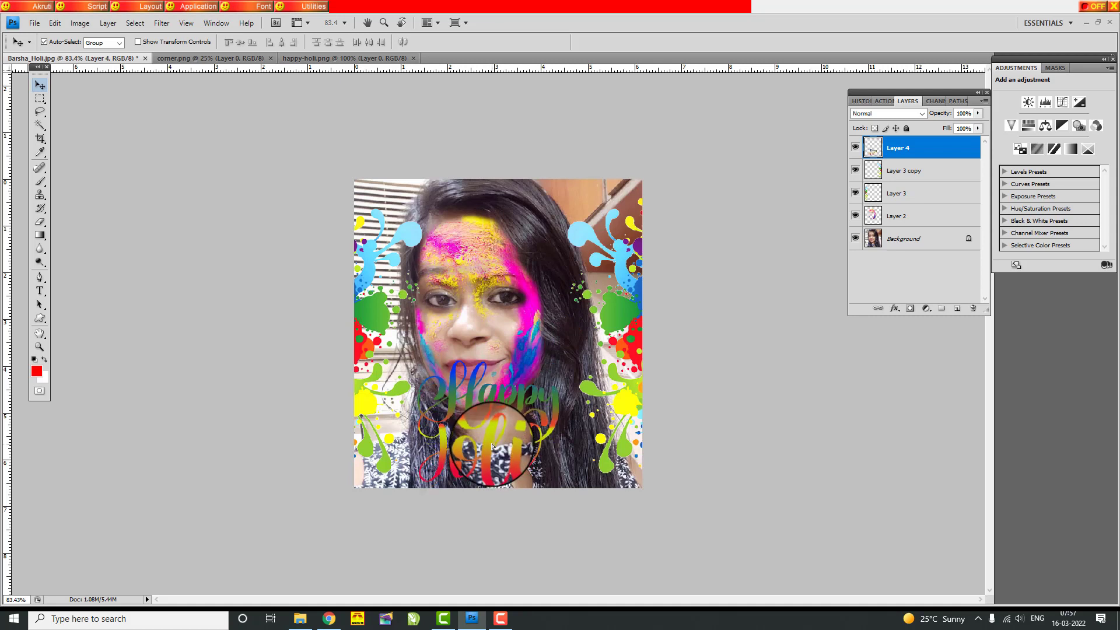
Shrink the Happy Holi lettering further to about 91% of its size.
{"action": "key", "text": "ctrl+t"}
{"action": "left_click_drag", "start_coordinate": [560, 359], "coordinate": [555, 368]}
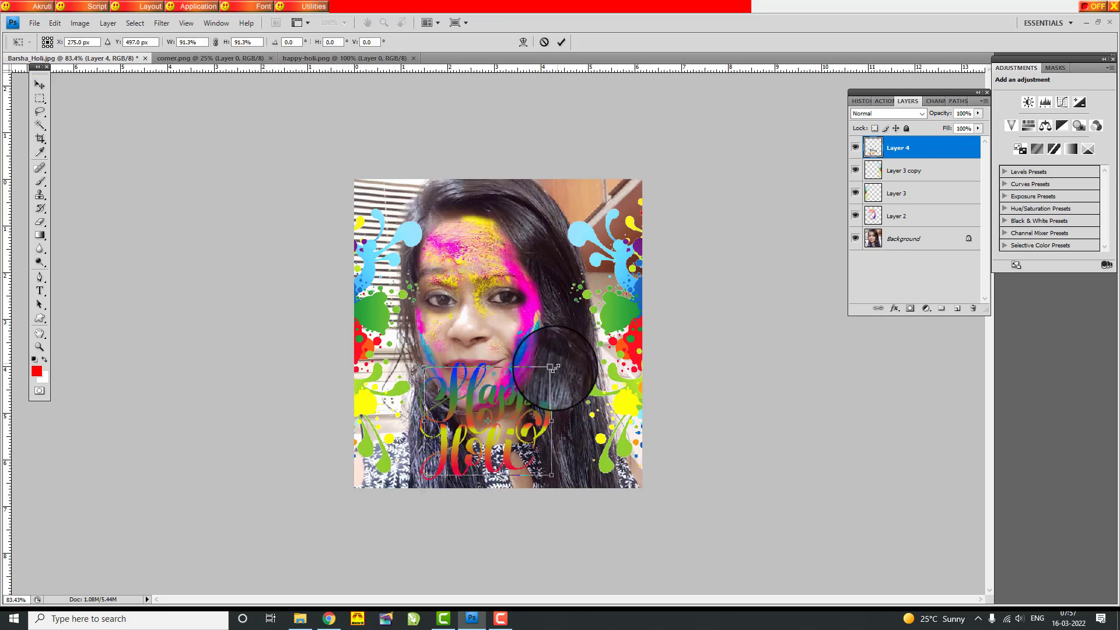
{"action": "key", "text": "Return"}
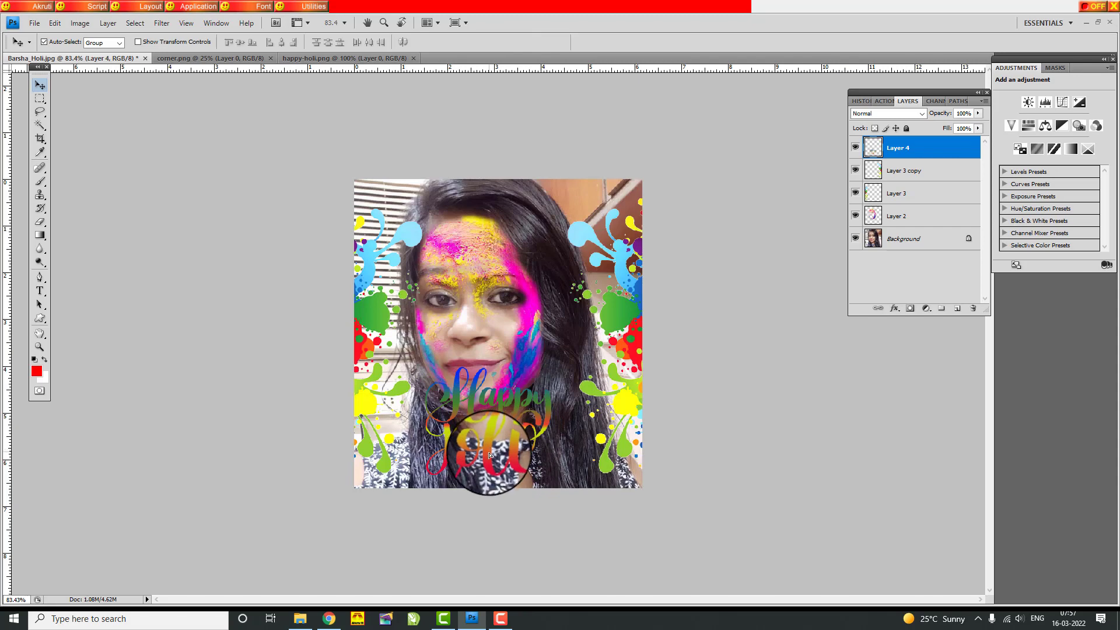
Add a white 4 px outside Stroke layer style to the Happy Holi lettering on Layer 4.
{"action": "scroll", "coordinate": [512, 460], "scroll_direction": "up", "scroll_amount": 1}
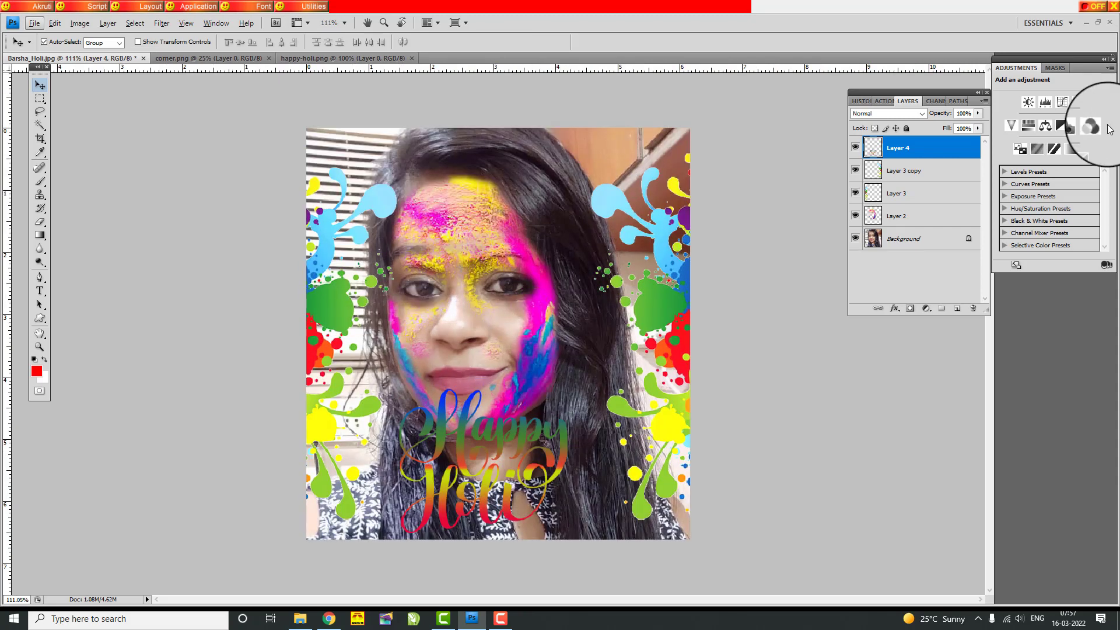
{"action": "double_click", "coordinate": [963, 160]}
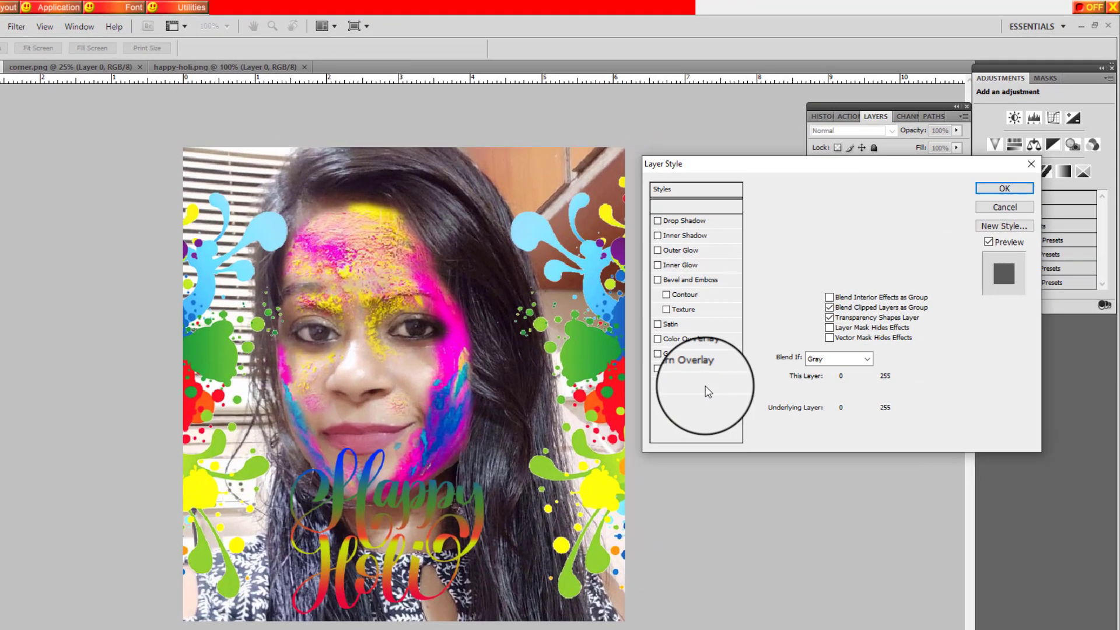
{"action": "left_click", "coordinate": [738, 350]}
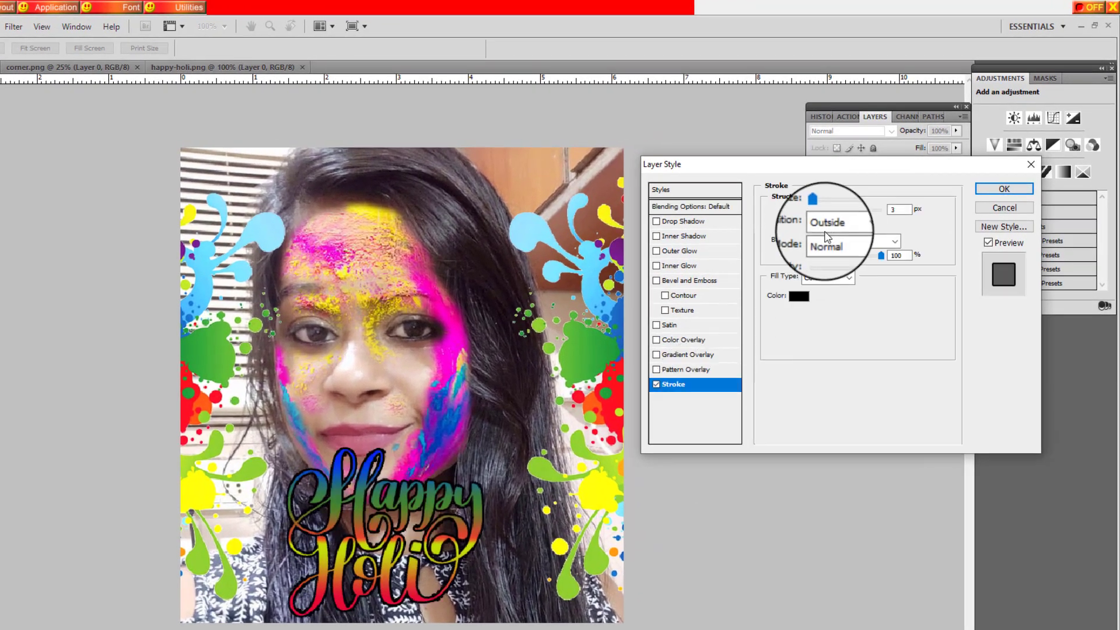
{"action": "left_click", "coordinate": [797, 296]}
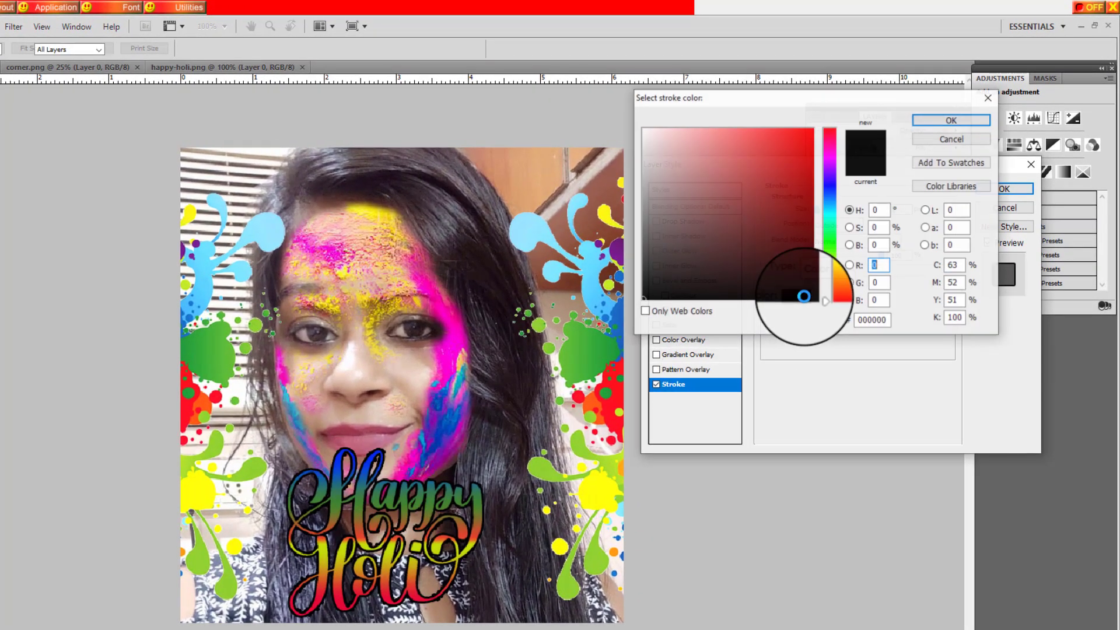
{"action": "left_click", "coordinate": [644, 129]}
{"action": "left_click", "coordinate": [985, 129]}
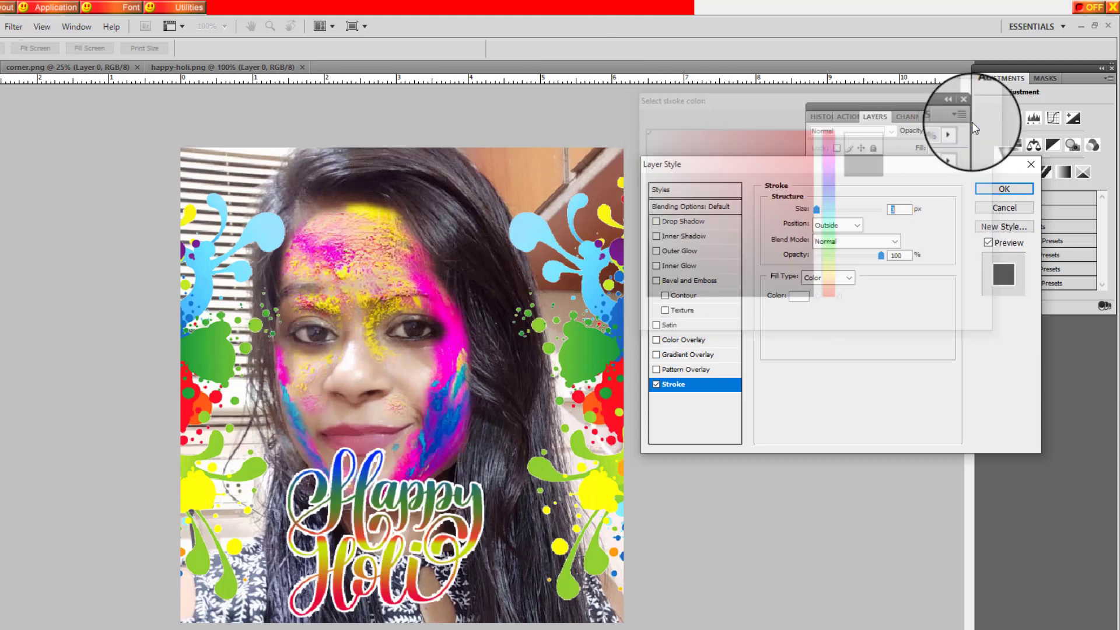
{"action": "double_click", "coordinate": [896, 210]}
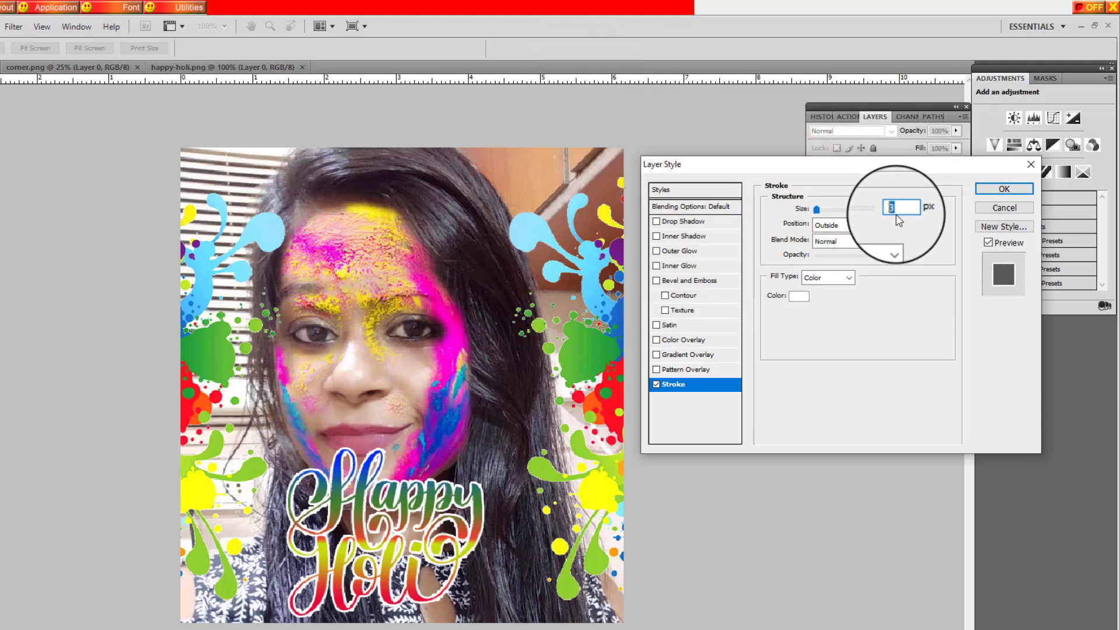
{"action": "key", "text": "Up"}
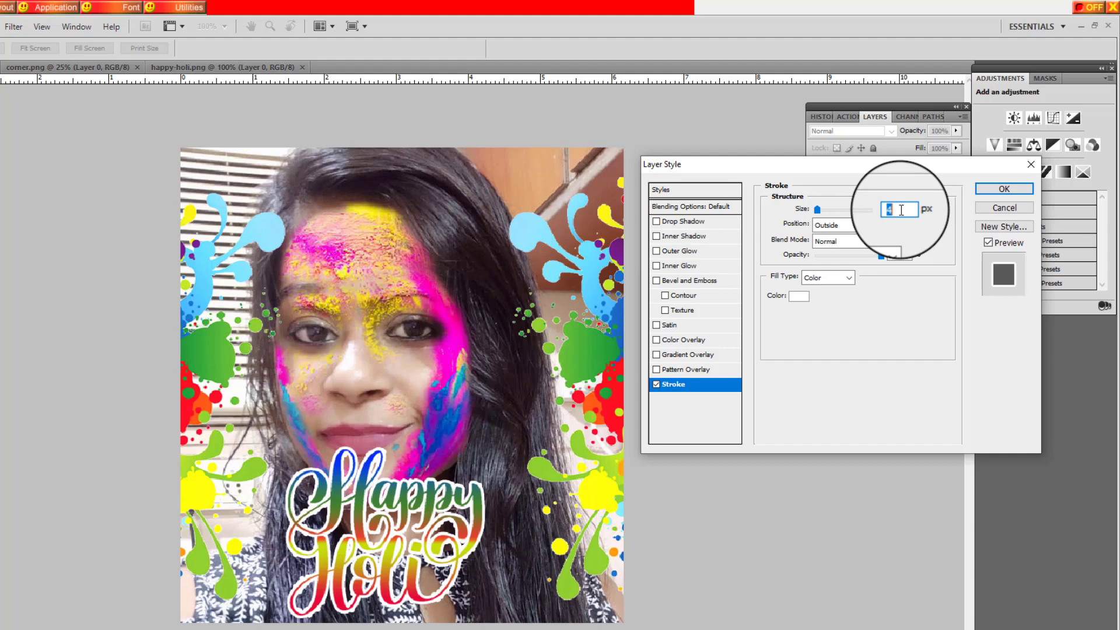
{"action": "left_click", "coordinate": [996, 195]}
Scale the outlined Happy Holi lettering to about 87.7% and centre it near the portrait's lower edge.
{"action": "key", "text": "ctrl+t"}
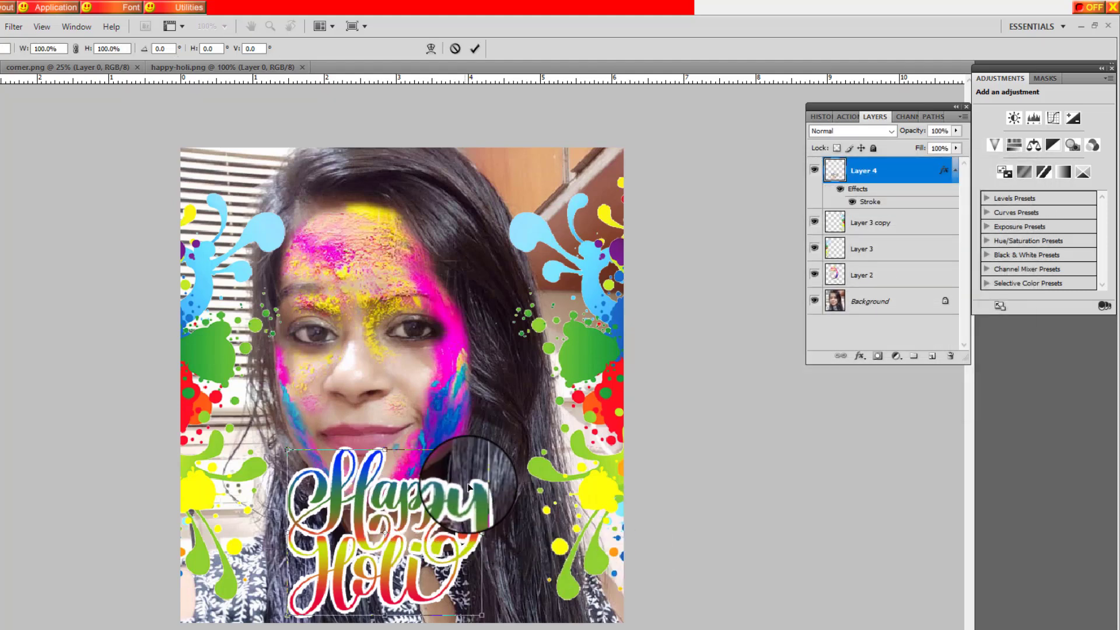
{"action": "left_click_drag", "start_coordinate": [482, 449], "coordinate": [459, 470]}
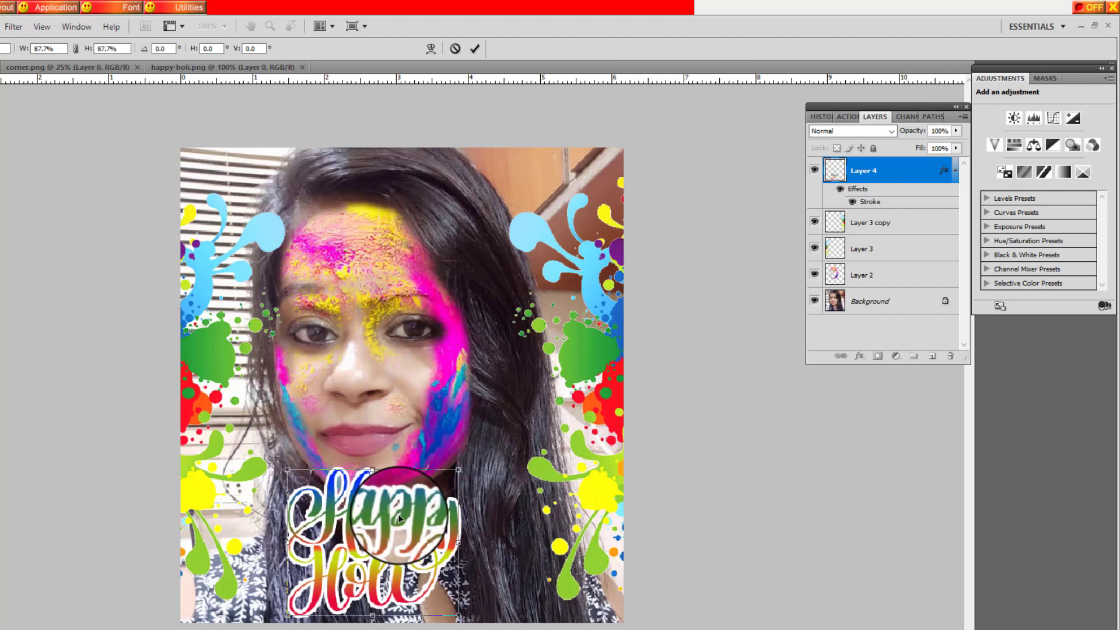
{"action": "left_click_drag", "start_coordinate": [397, 513], "coordinate": [434, 519]}
{"action": "key", "text": "Return"}
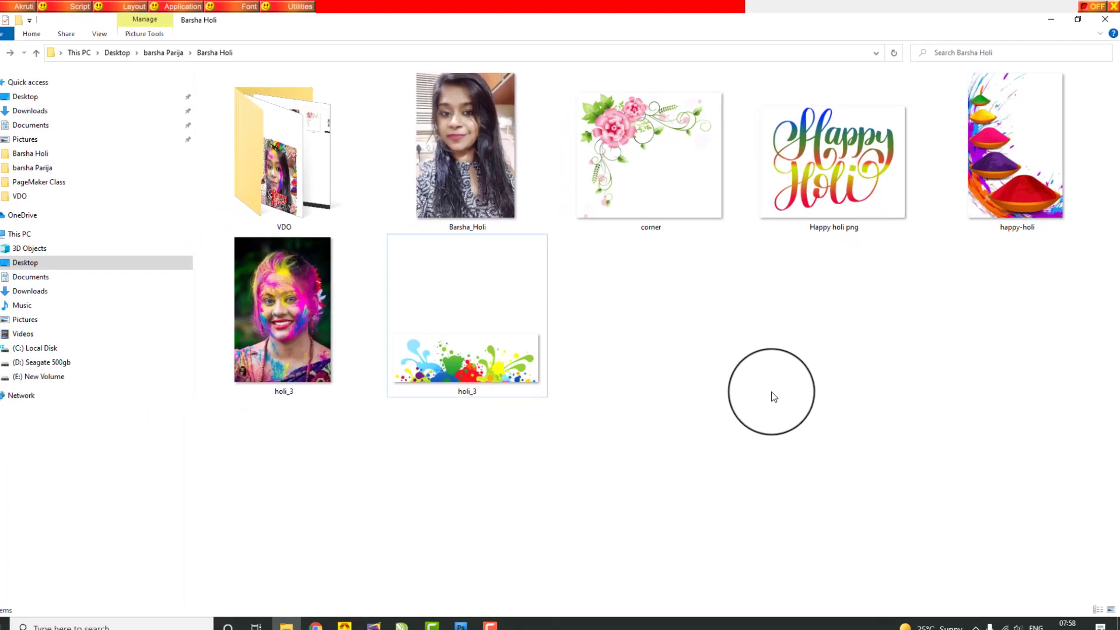
Open the corner image in Photoshop, copy its flower artwork onto the portrait, and close the source document.
{"action": "left_click", "coordinate": [627, 124]}
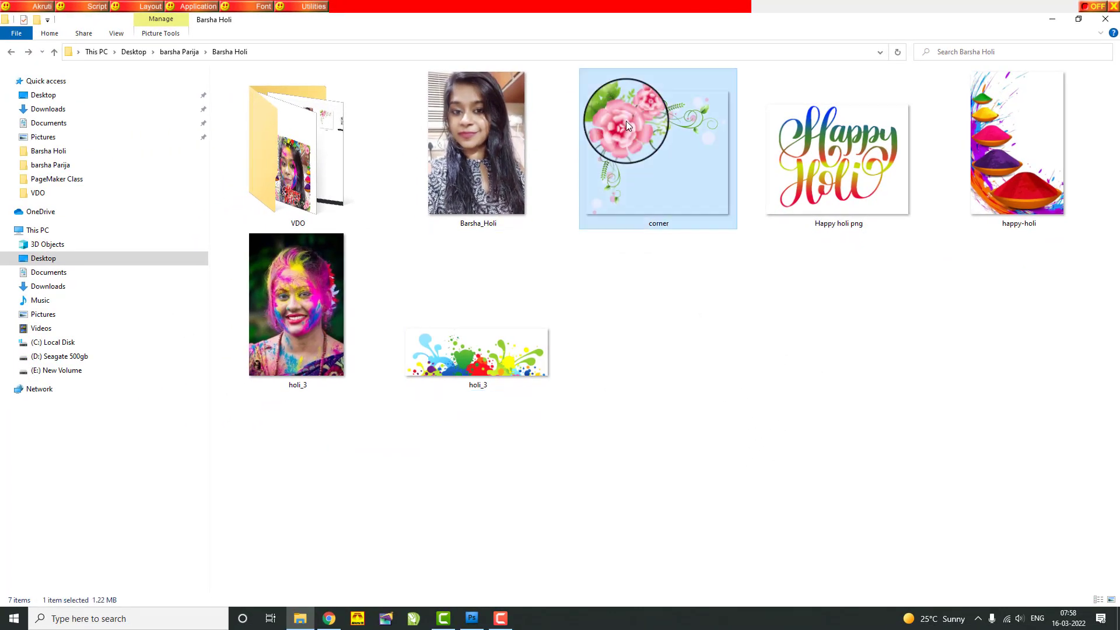
{"action": "left_click_drag", "start_coordinate": [603, 504], "coordinate": [423, 261]}
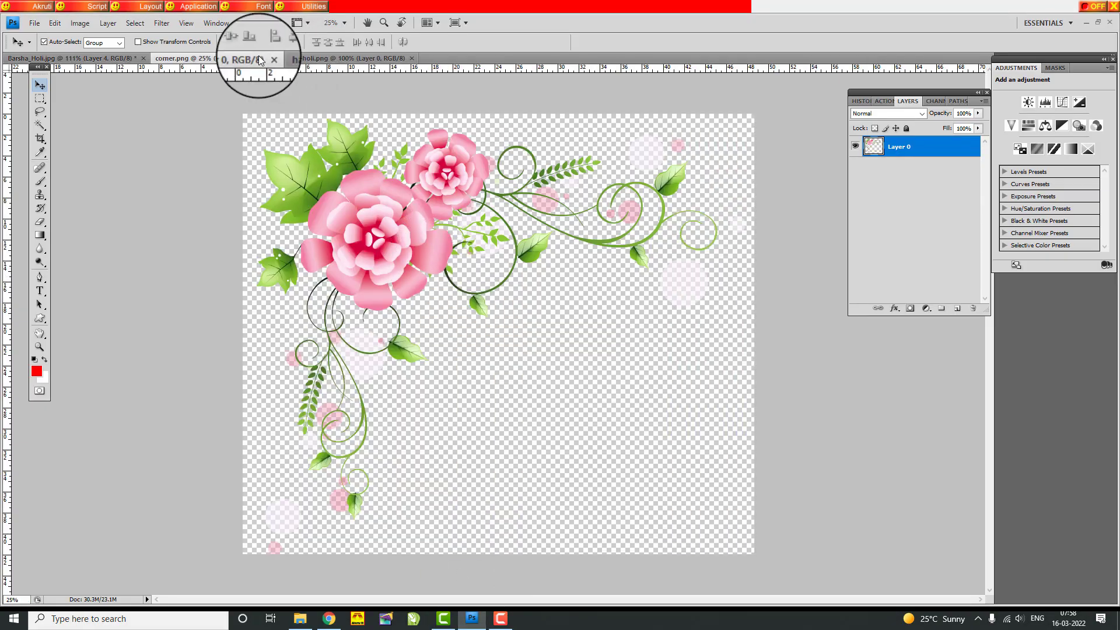
{"action": "left_click_drag", "start_coordinate": [260, 60], "coordinate": [436, 425]}
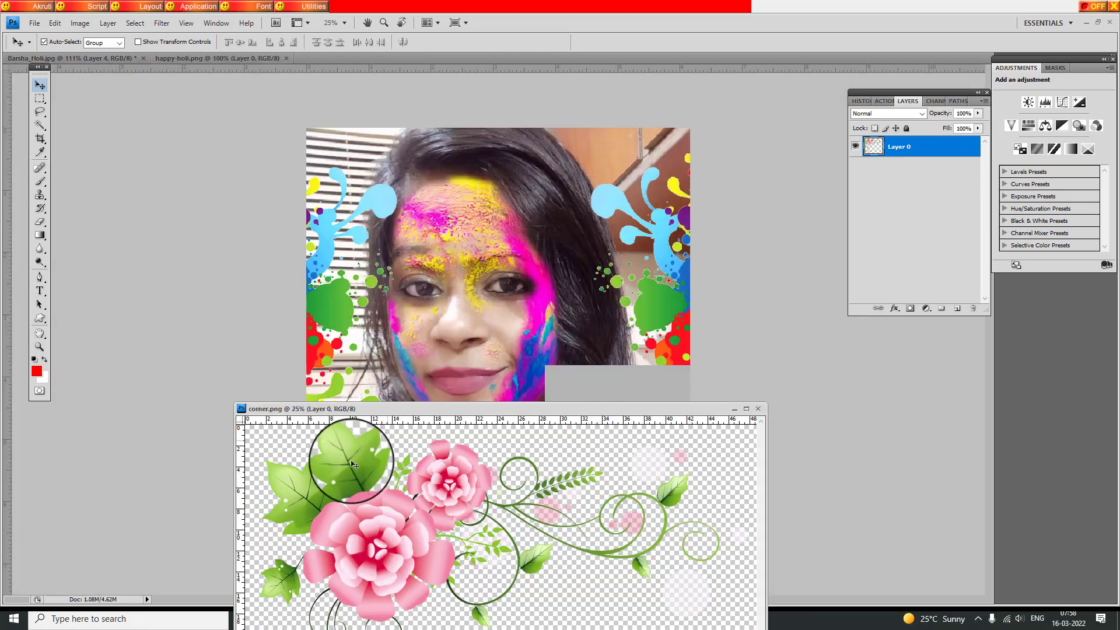
{"action": "left_click_drag", "start_coordinate": [353, 464], "coordinate": [415, 183]}
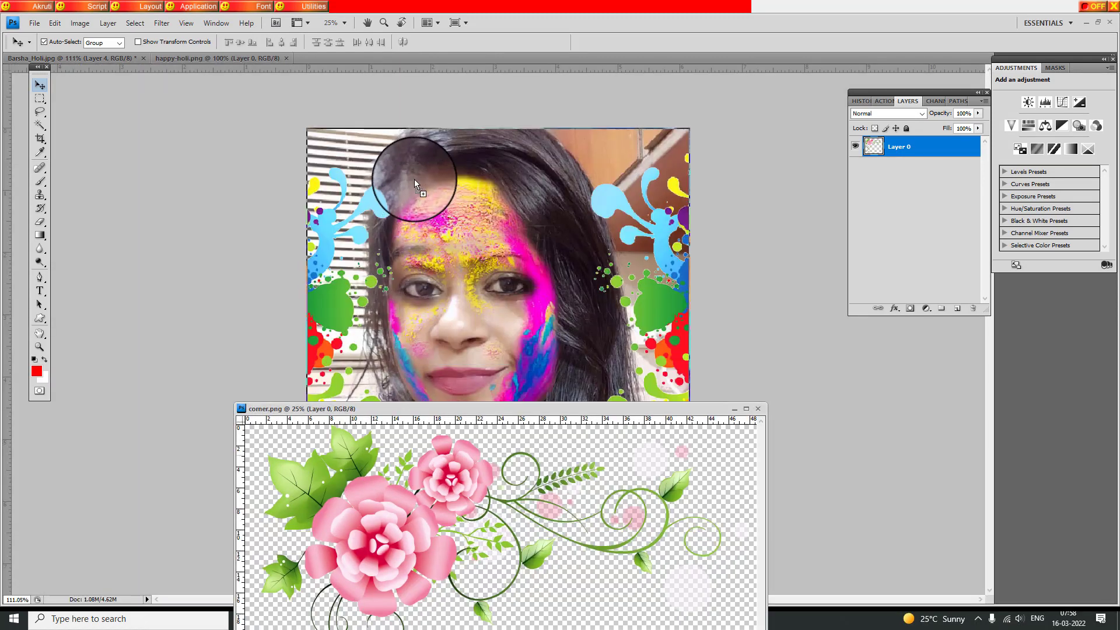
{"action": "left_click", "coordinate": [756, 410]}
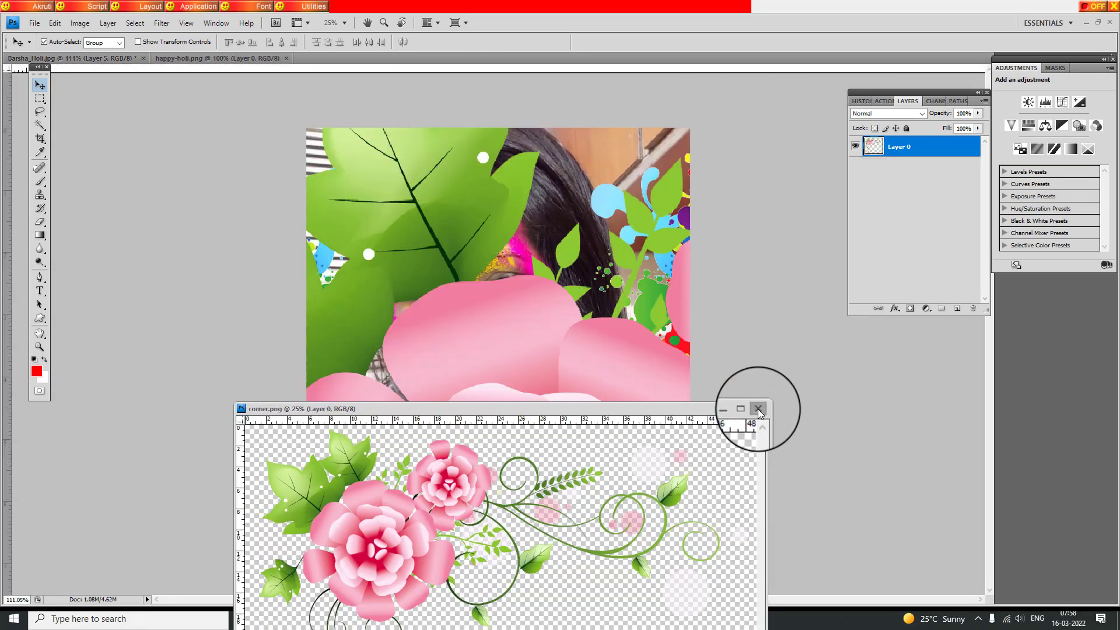
{"action": "left_click", "coordinate": [756, 409]}
Scale the oversized flower artwork on Layer 5 proportionally to about 8.6% so it fits within the portrait.
{"action": "key", "text": "ctrl+t"}
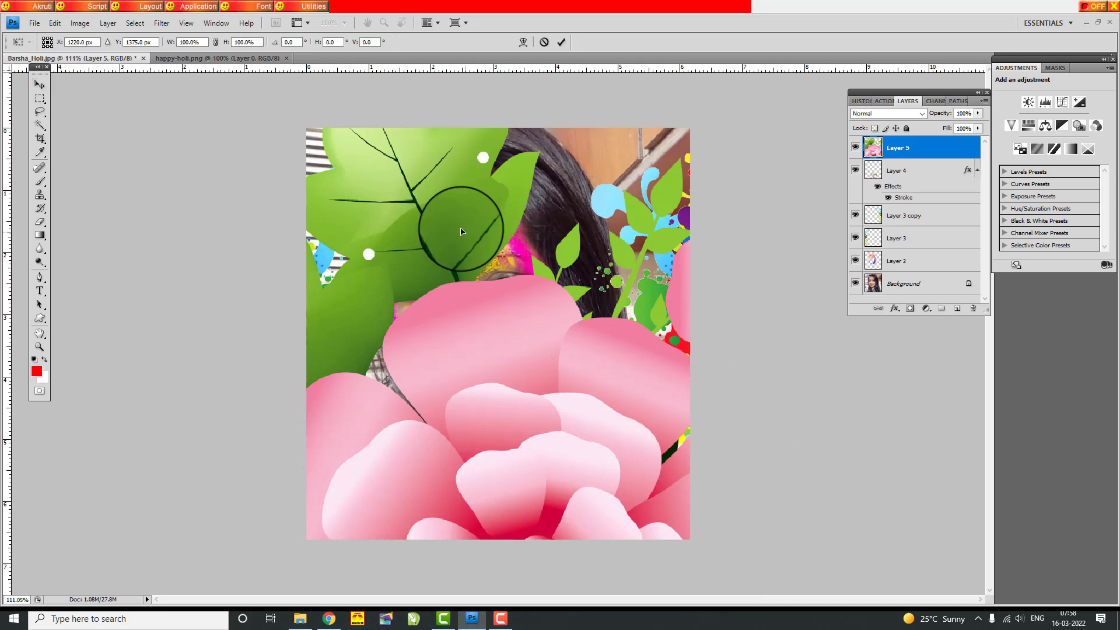
{"action": "scroll", "coordinate": [384, 204], "scroll_direction": "down", "scroll_amount": 3}
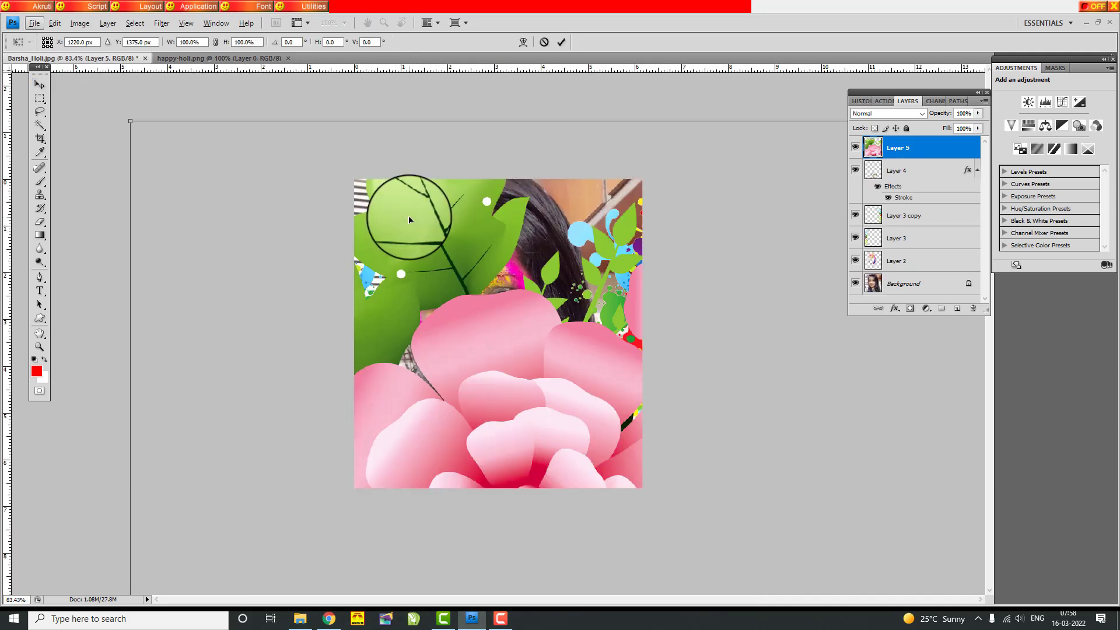
{"action": "scroll", "coordinate": [419, 215], "scroll_direction": "down", "scroll_amount": 4}
{"action": "scroll", "coordinate": [419, 214], "scroll_direction": "down", "scroll_amount": 5}
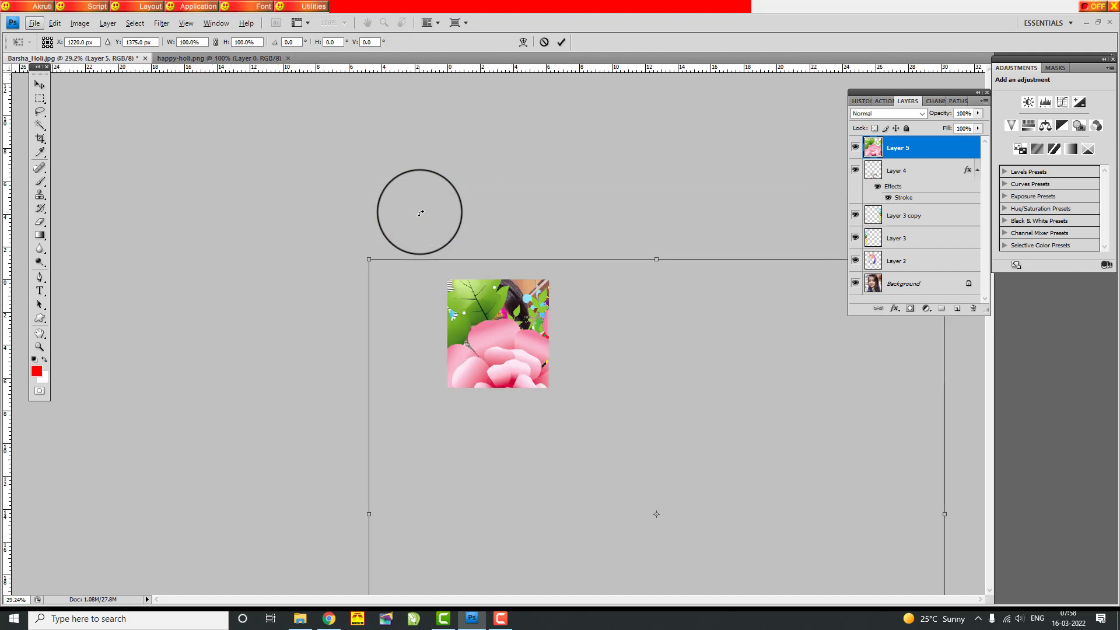
{"action": "key", "text": "Return"}
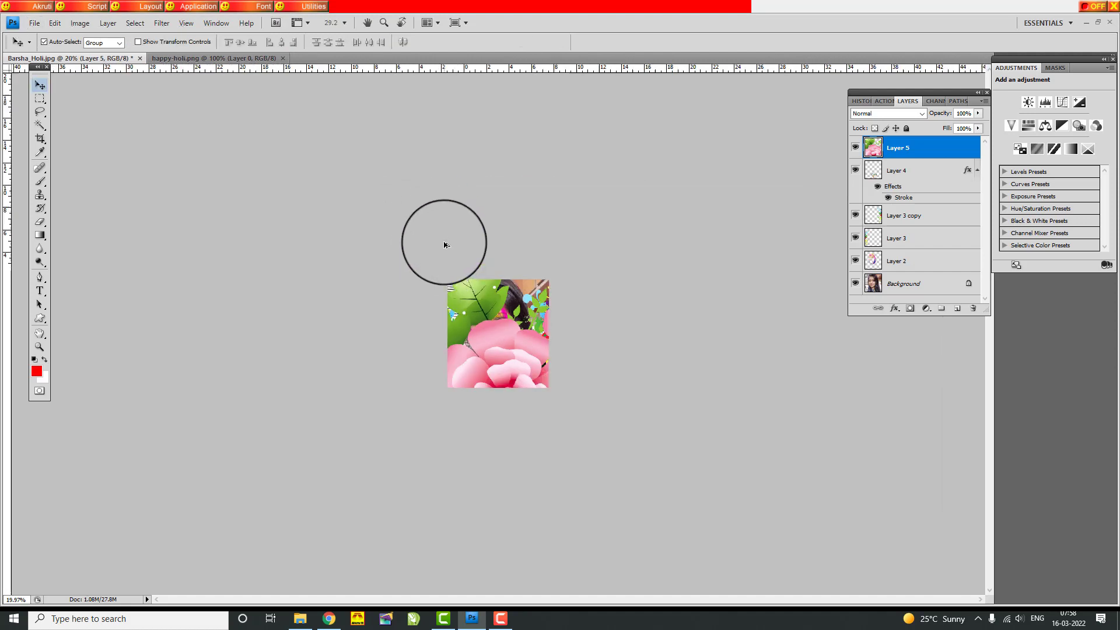
{"action": "scroll", "coordinate": [498, 334], "scroll_direction": "down", "scroll_amount": 3}
{"action": "scroll", "coordinate": [498, 336], "scroll_direction": "up", "scroll_amount": 3}
{"action": "left_click_drag", "start_coordinate": [498, 335], "coordinate": [402, 314]}
{"action": "key", "text": "ctrl+t"}
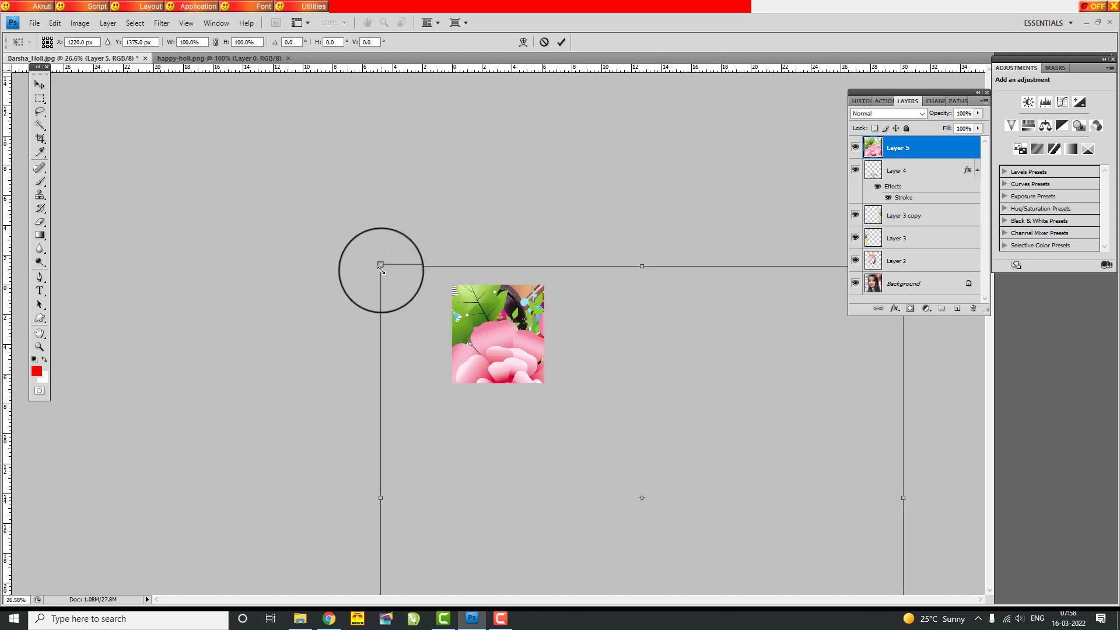
{"action": "left_click_drag", "start_coordinate": [380, 267], "coordinate": [518, 295]}
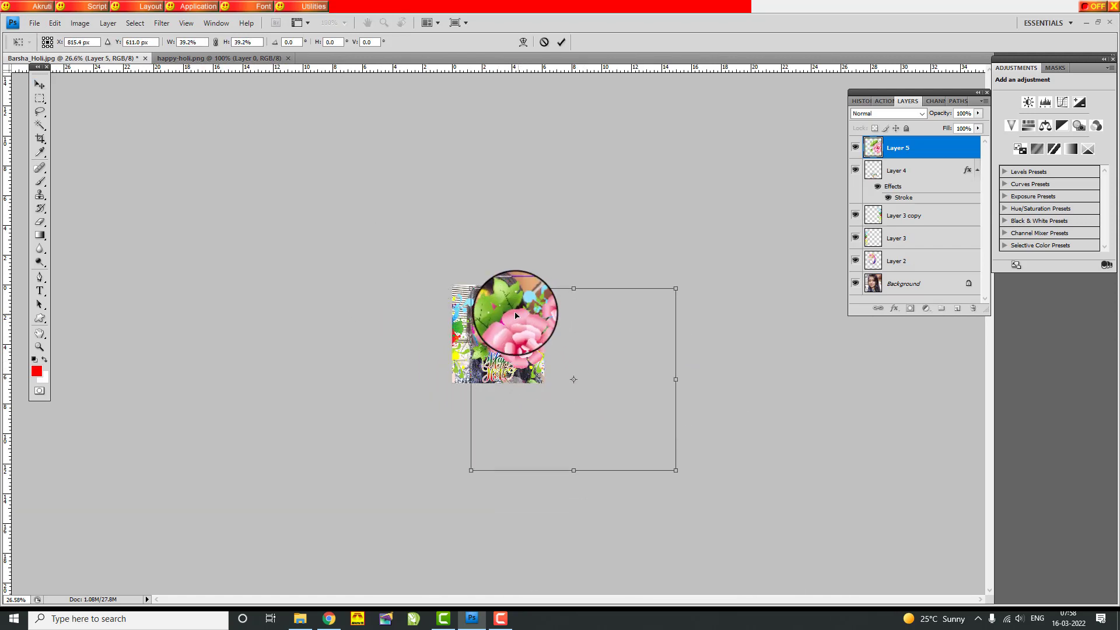
{"action": "left_click_drag", "start_coordinate": [675, 466], "coordinate": [501, 300]}
{"action": "scroll", "coordinate": [500, 298], "scroll_direction": "up", "scroll_amount": 14}
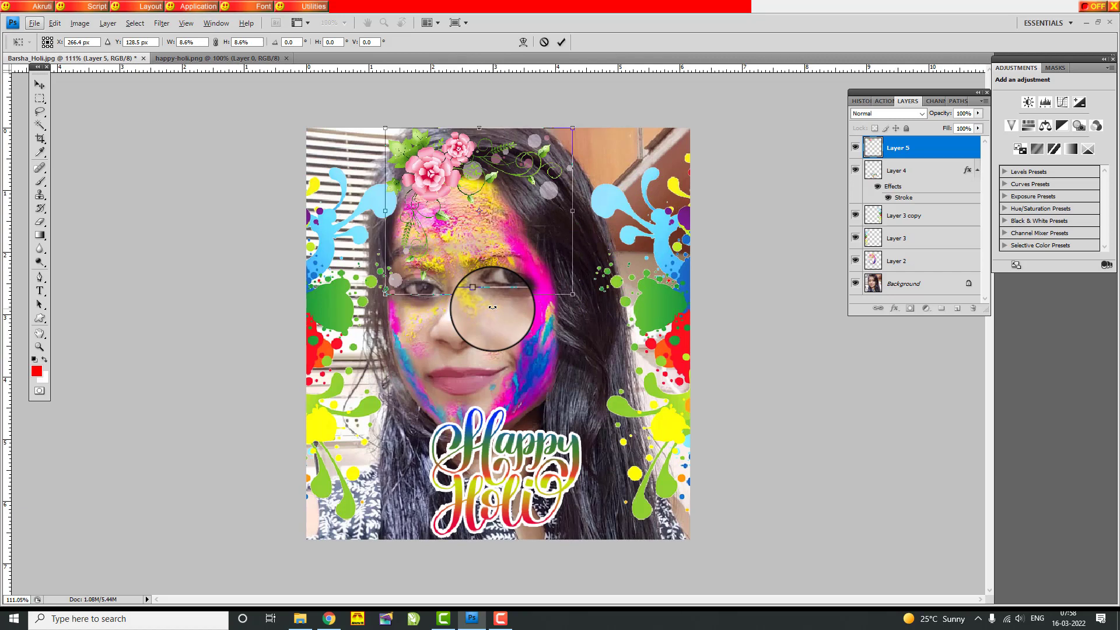
{"action": "key", "text": "Return"}
Scale the flower ornament further to about 66.8%, fit it into the portrait's top-left corner, and duplicate its layer.
{"action": "left_click_drag", "start_coordinate": [436, 169], "coordinate": [343, 153]}
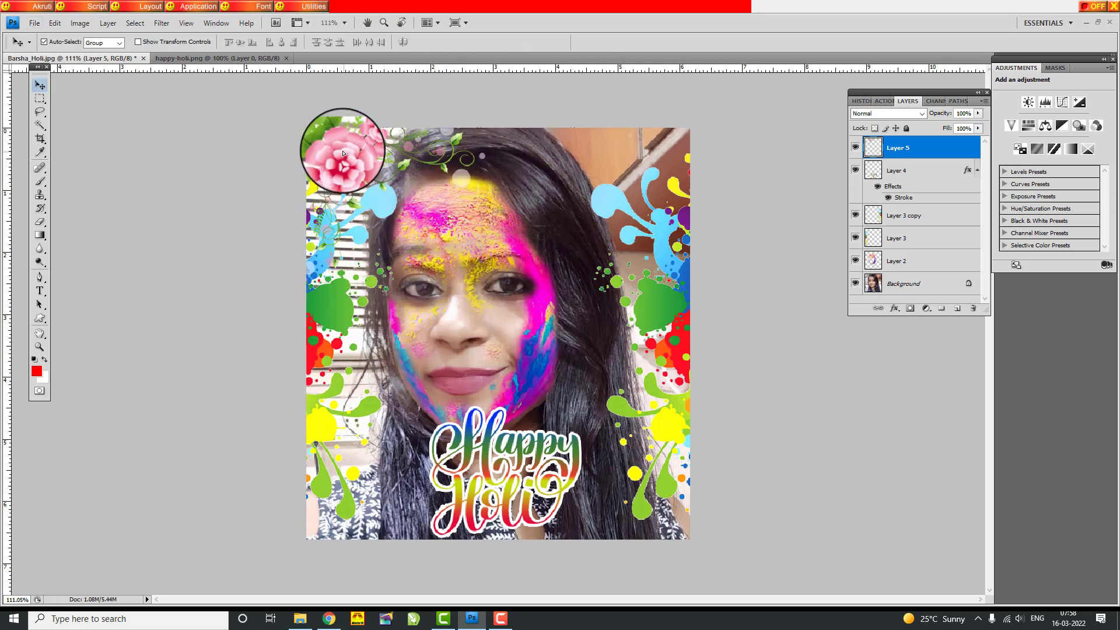
{"action": "key", "text": "ctrl+t"}
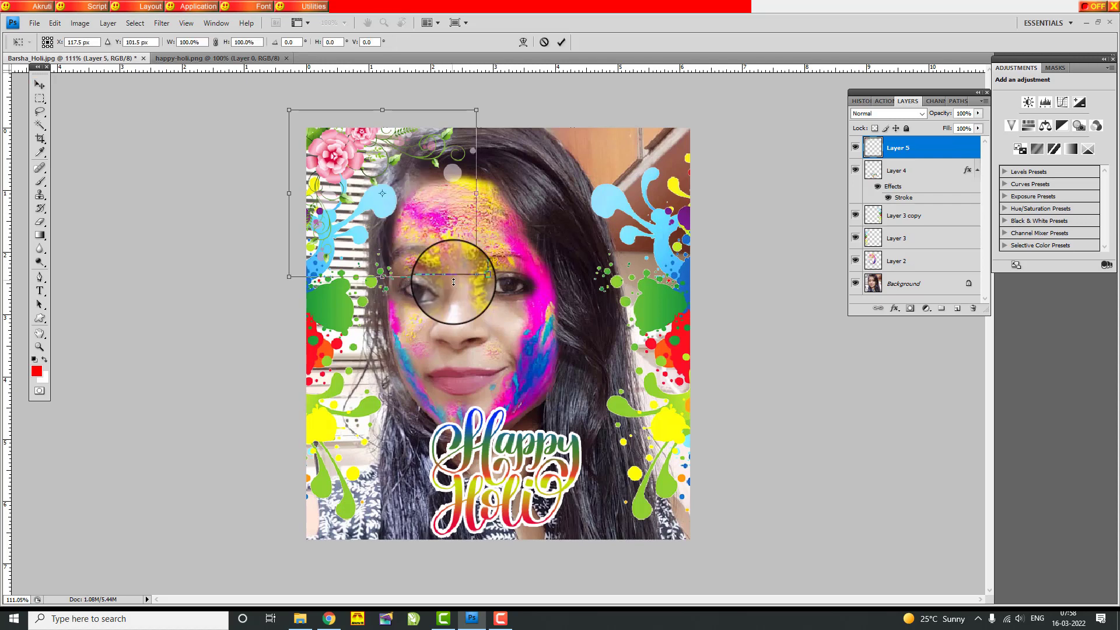
{"action": "left_click_drag", "start_coordinate": [473, 272], "coordinate": [418, 219]}
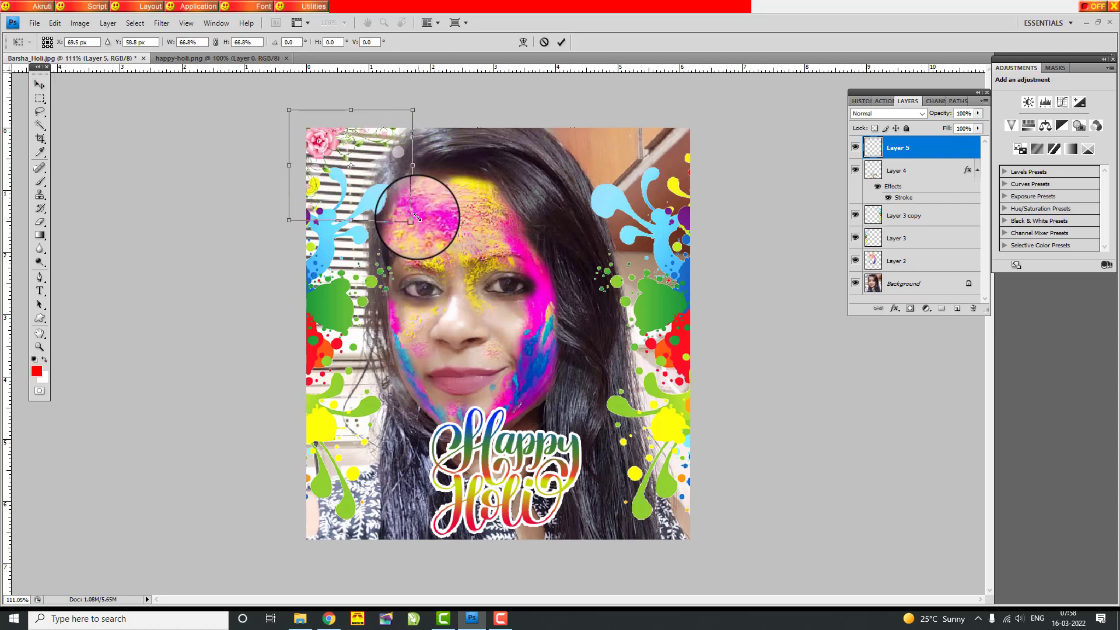
{"action": "key", "text": "Return"}
{"action": "left_click_drag", "start_coordinate": [325, 157], "coordinate": [343, 164]}
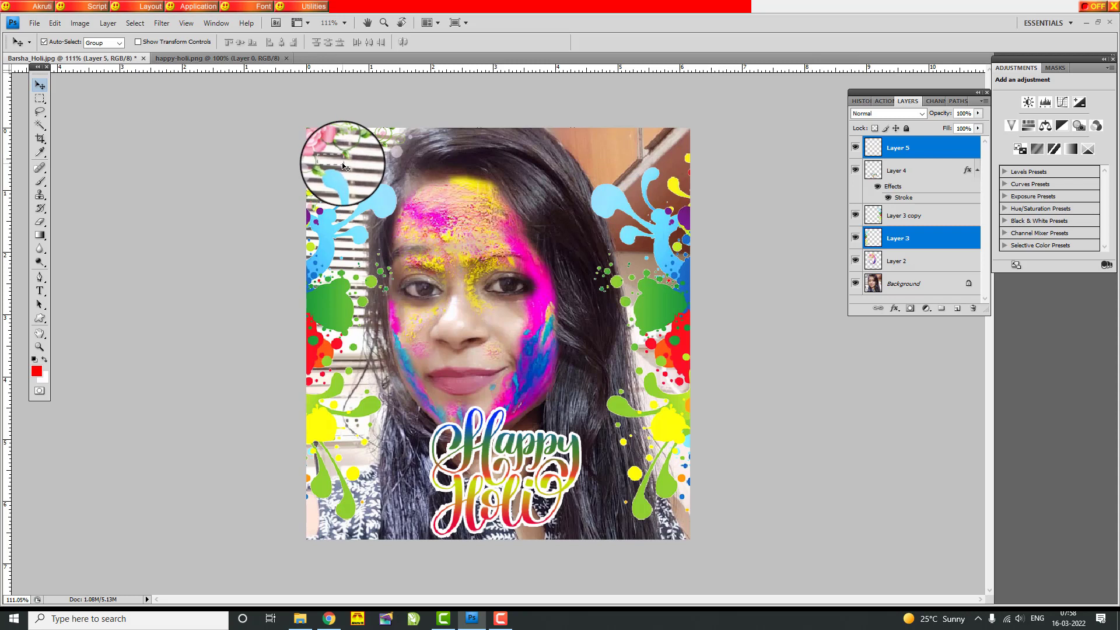
{"action": "left_click", "coordinate": [934, 148]}
{"action": "left_click_drag", "start_coordinate": [415, 147], "coordinate": [342, 157]}
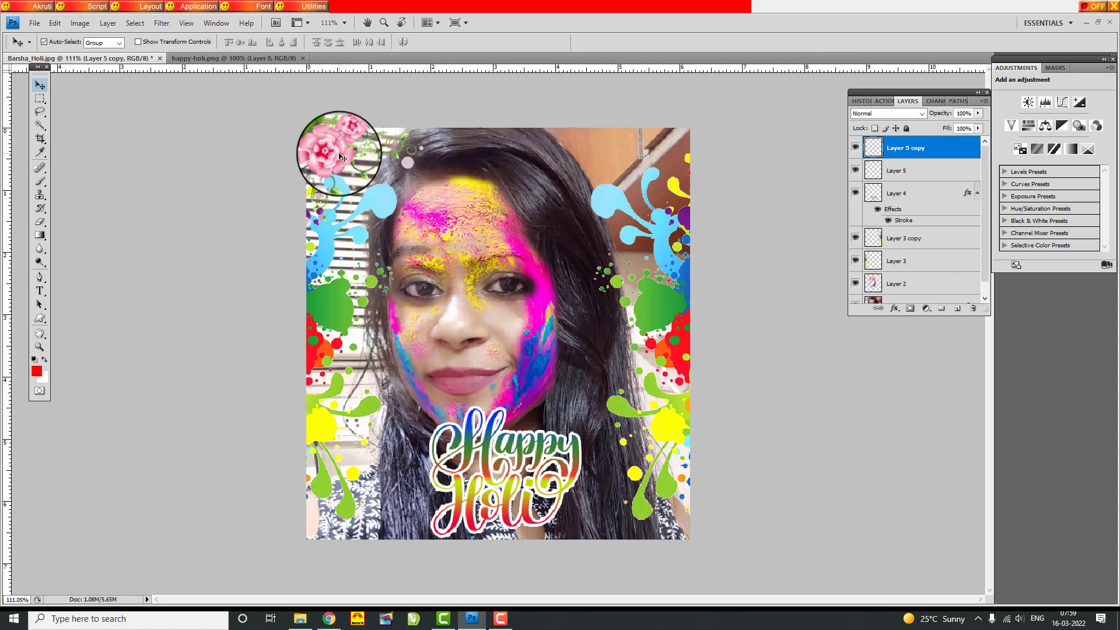
Flip the duplicated flower ornament horizontally and place it in the portrait's top-right corner.
{"action": "key", "text": "ctrl+t"}
{"action": "right_click", "coordinate": [338, 151]}
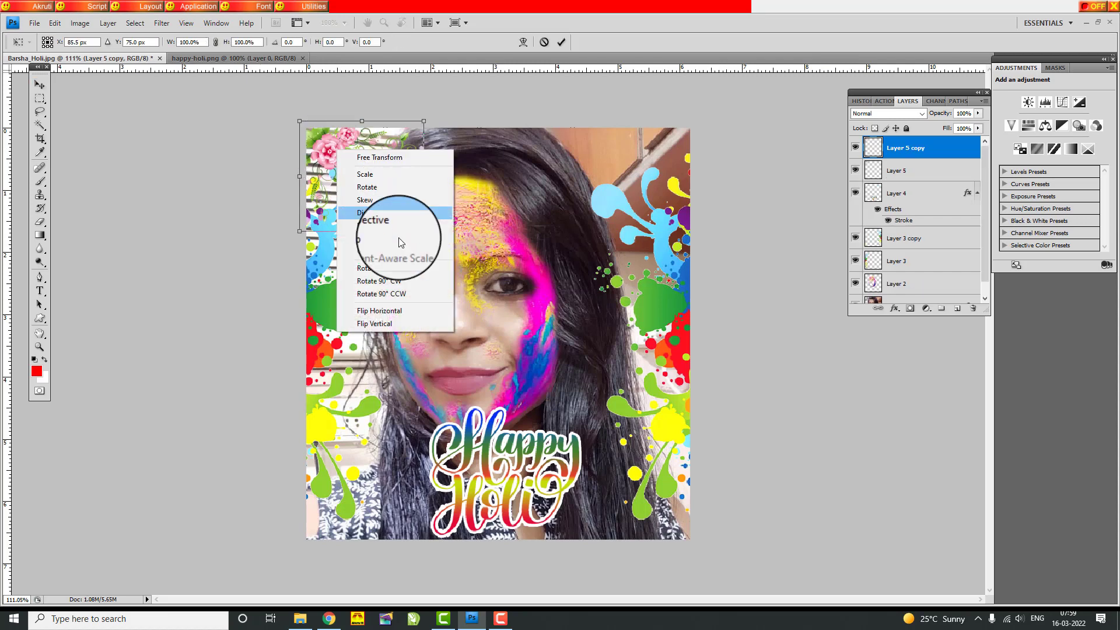
{"action": "left_click", "coordinate": [393, 312]}
{"action": "left_click_drag", "start_coordinate": [350, 150], "coordinate": [413, 152]}
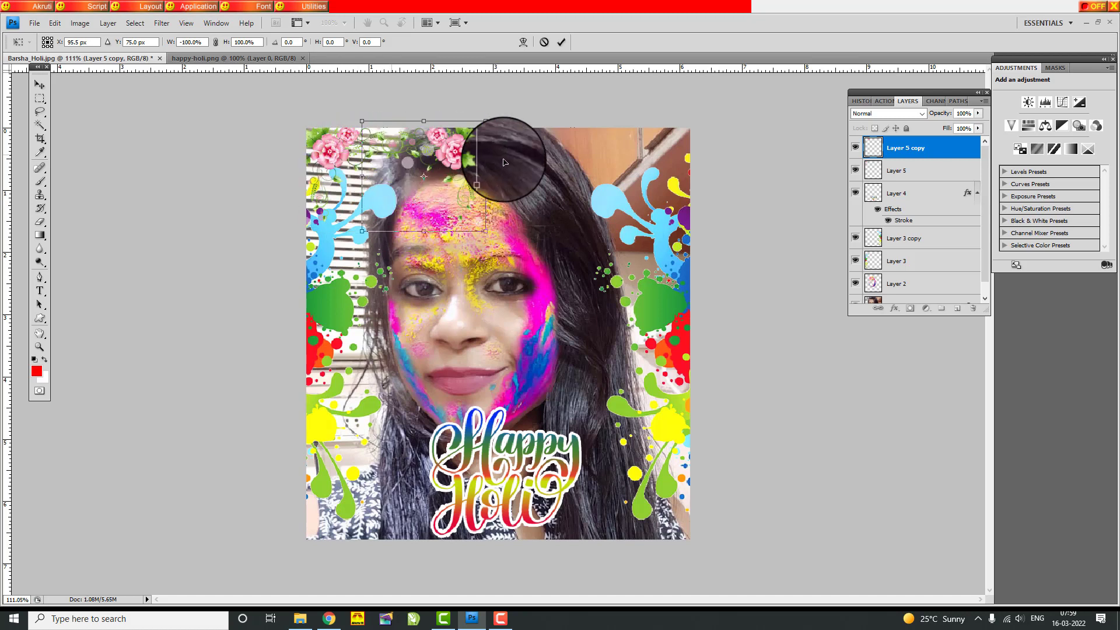
{"action": "left_click_drag", "start_coordinate": [504, 162], "coordinate": [664, 163]}
{"action": "key", "text": "Return"}
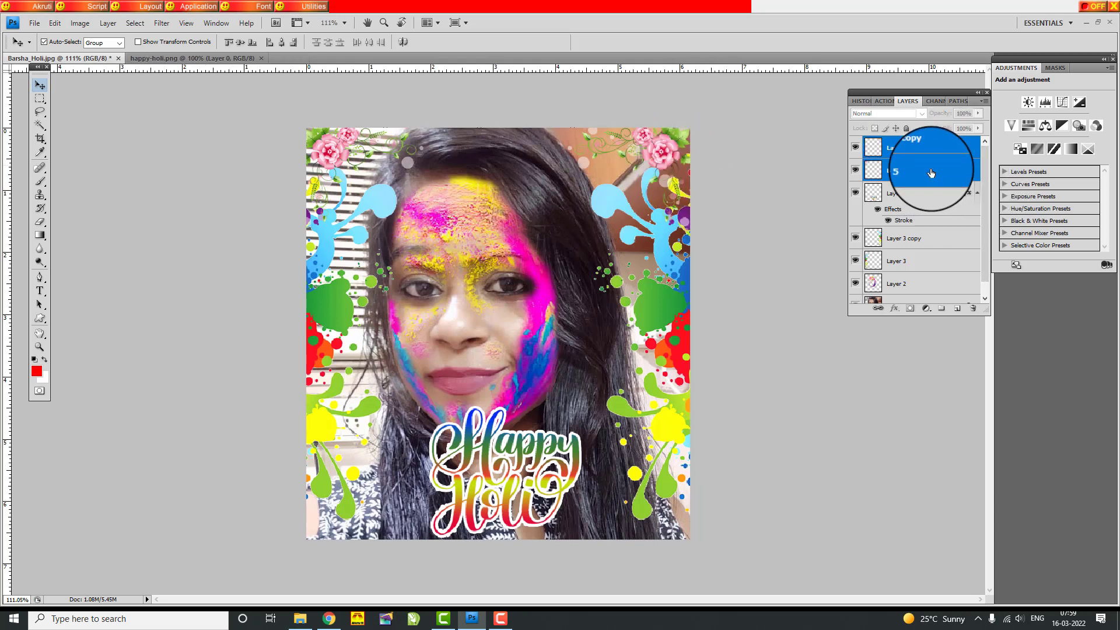
Merge the two flower corner layers and place a vertically flipped copy along the portrait's bottom edge.
{"action": "key", "text": "ctrl+e"}
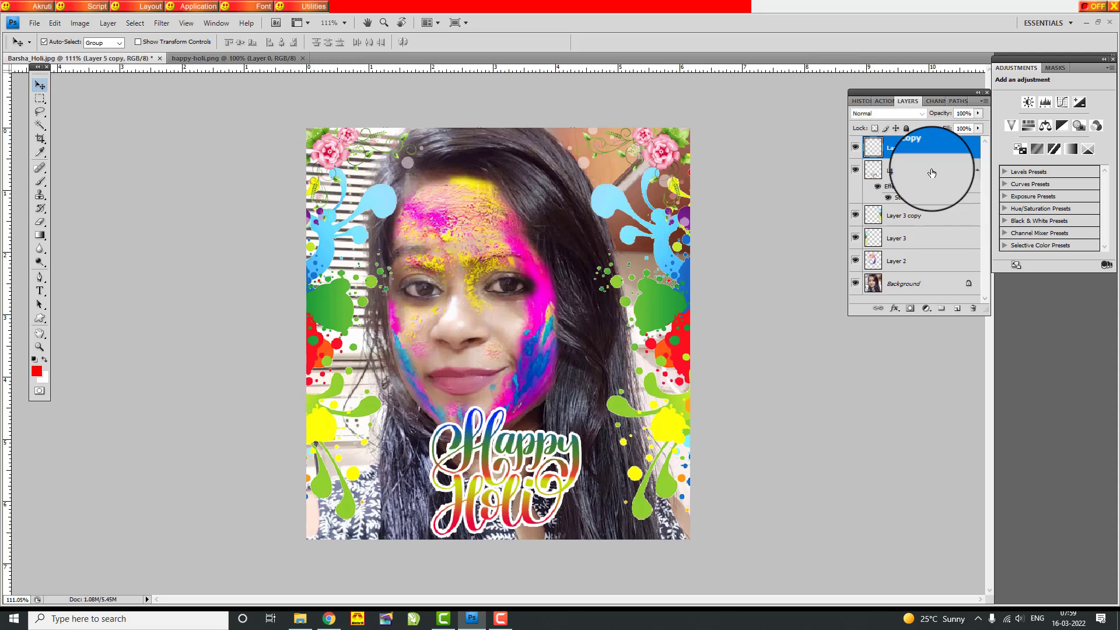
{"action": "left_click_drag", "start_coordinate": [411, 181], "coordinate": [410, 188], "text": "alt"}
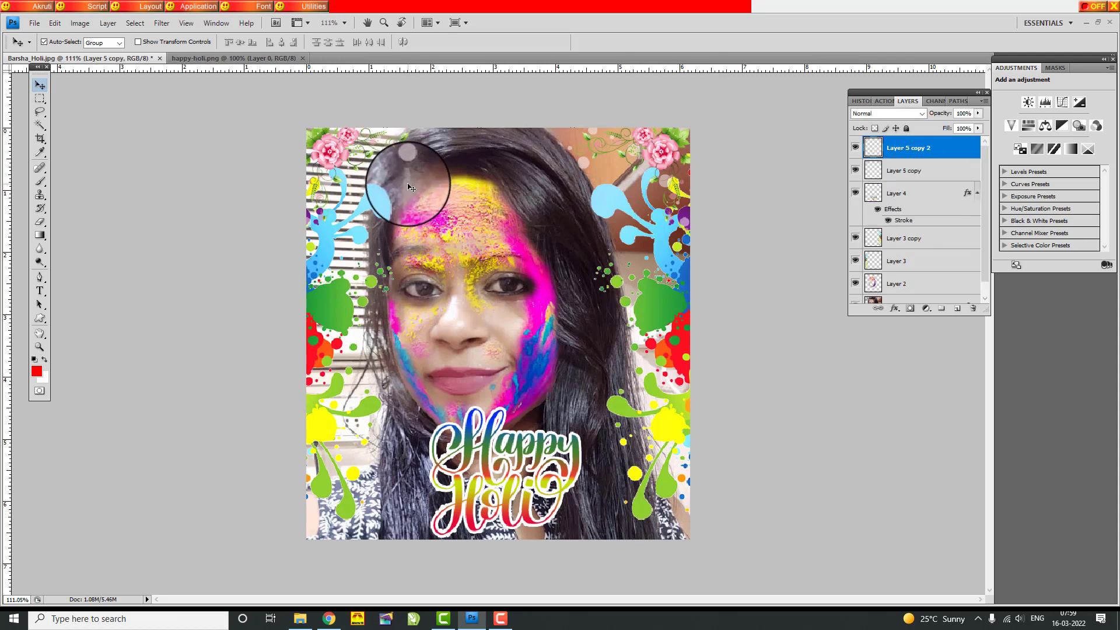
{"action": "key", "text": "ctrl+t"}
{"action": "right_click", "coordinate": [327, 146]}
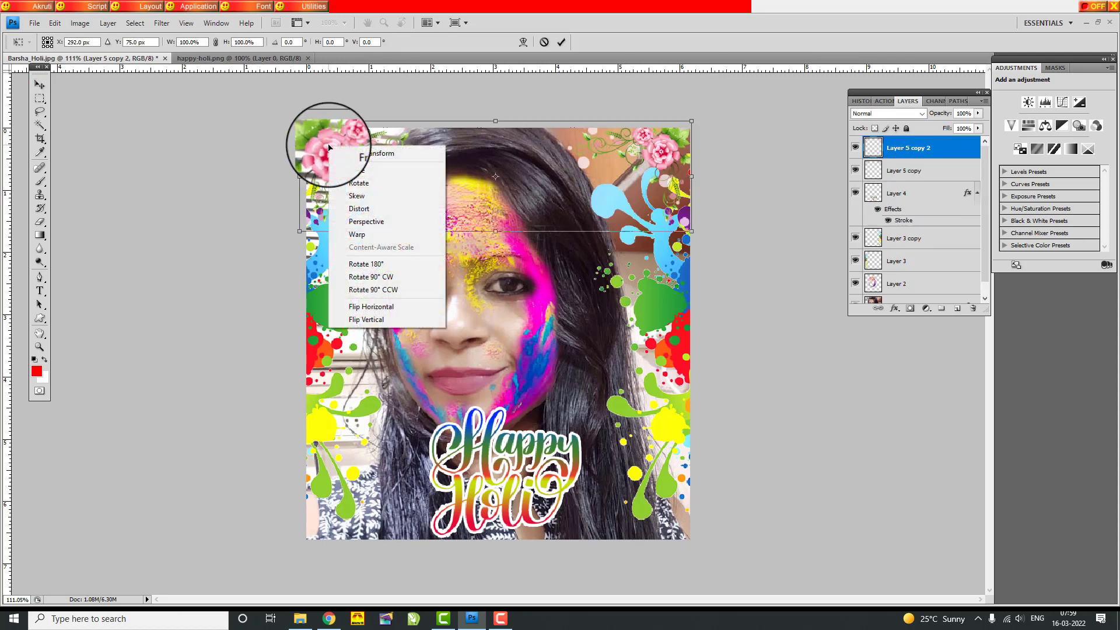
{"action": "left_click", "coordinate": [368, 321]}
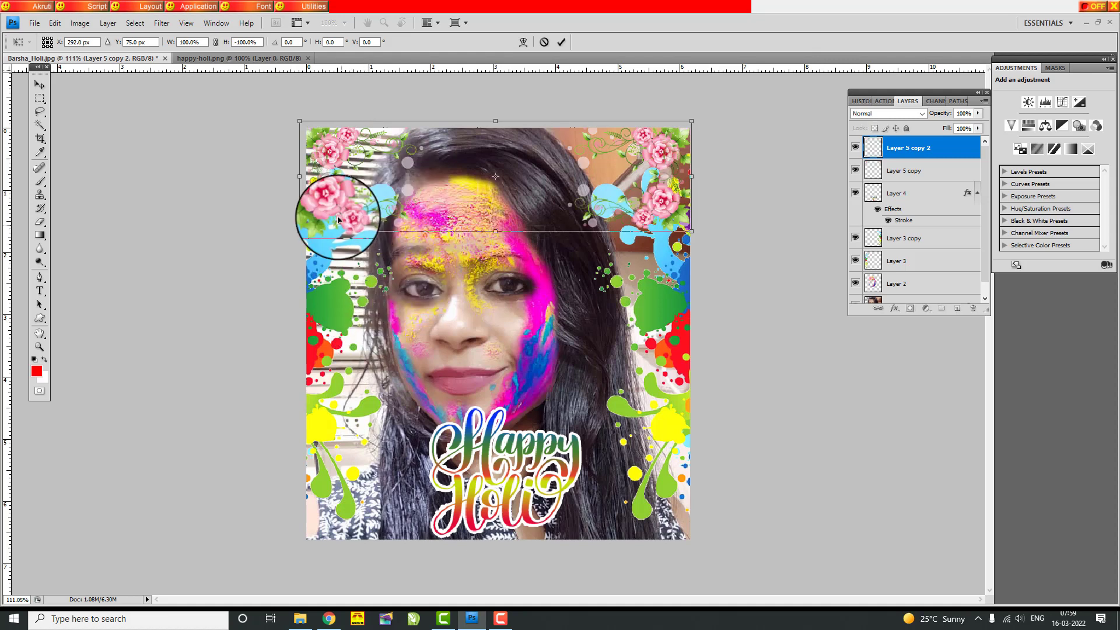
{"action": "left_click_drag", "start_coordinate": [338, 204], "coordinate": [336, 541]}
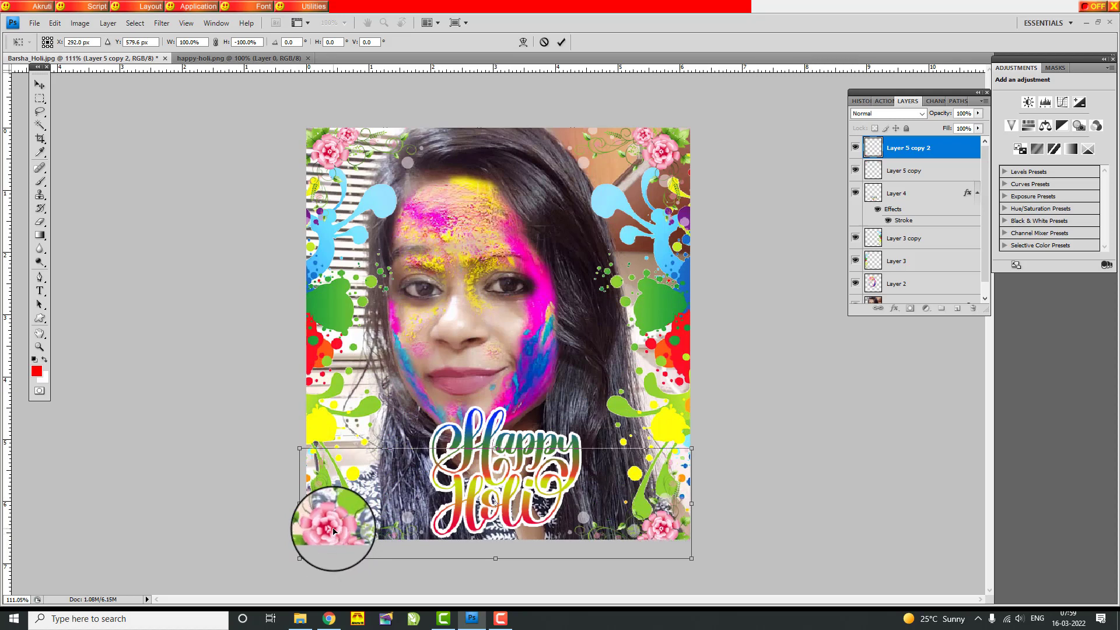
{"action": "key", "text": "Return"}
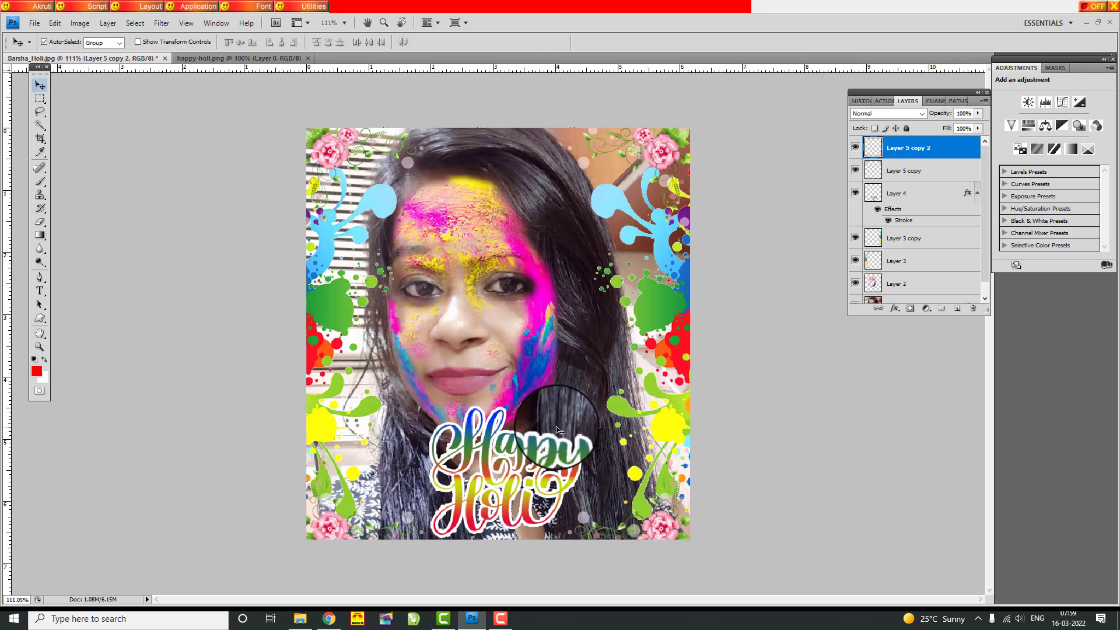
Duplicate the right-hand colour splash layer, scale the copy to about 82.7%, and move it over the middle of the face.
{"action": "right_click", "coordinate": [655, 302]}
{"action": "left_click", "coordinate": [684, 313]}
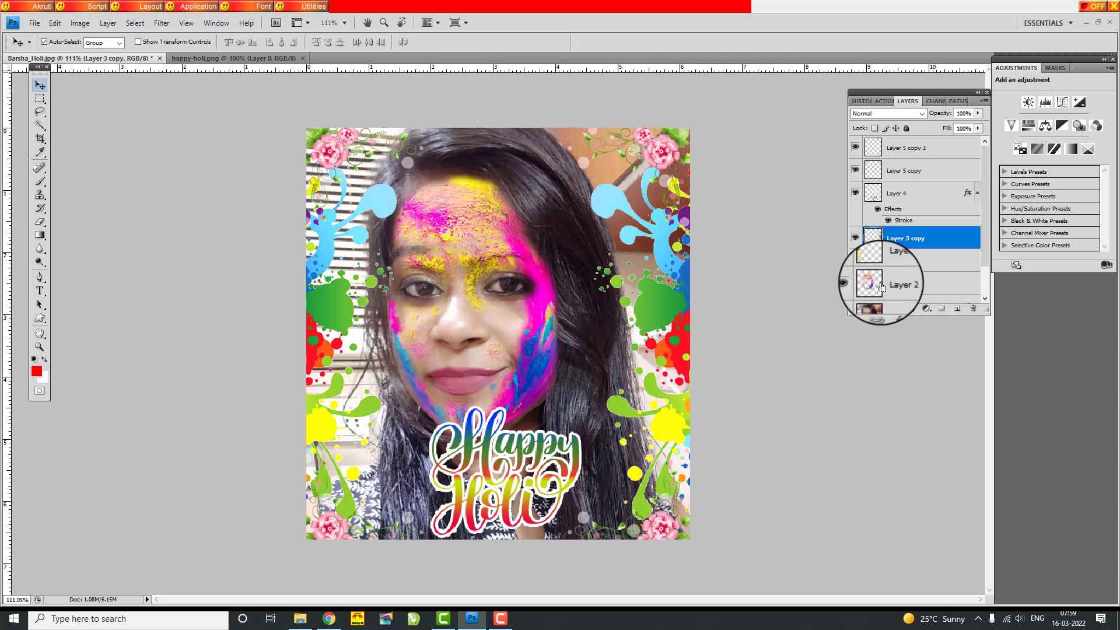
{"action": "key", "text": "ctrl+j"}
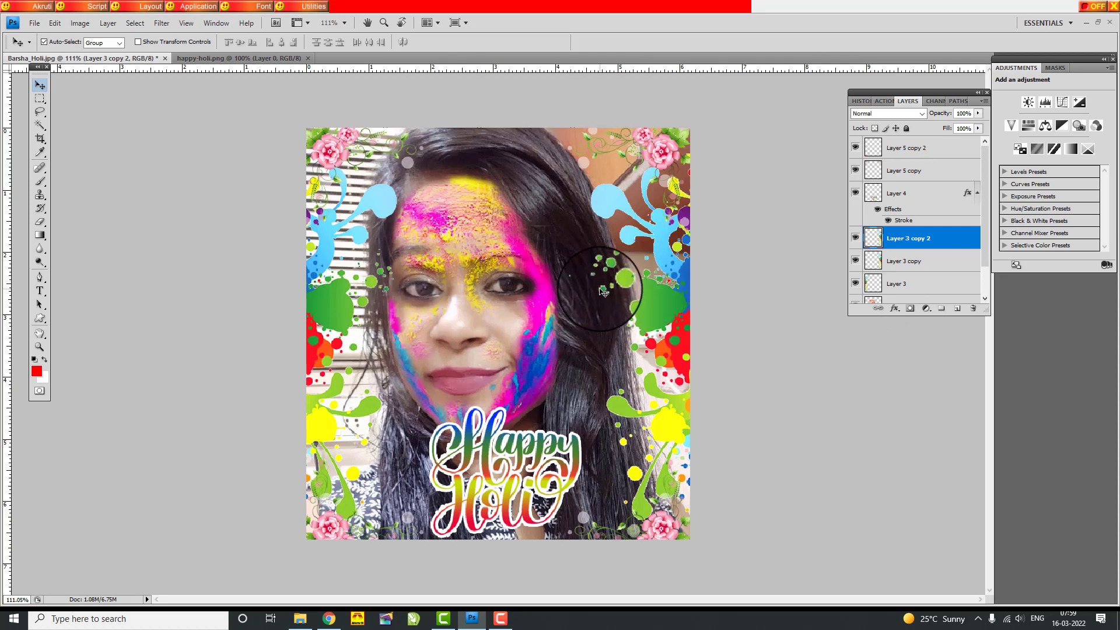
{"action": "key", "text": "ctrl+t"}
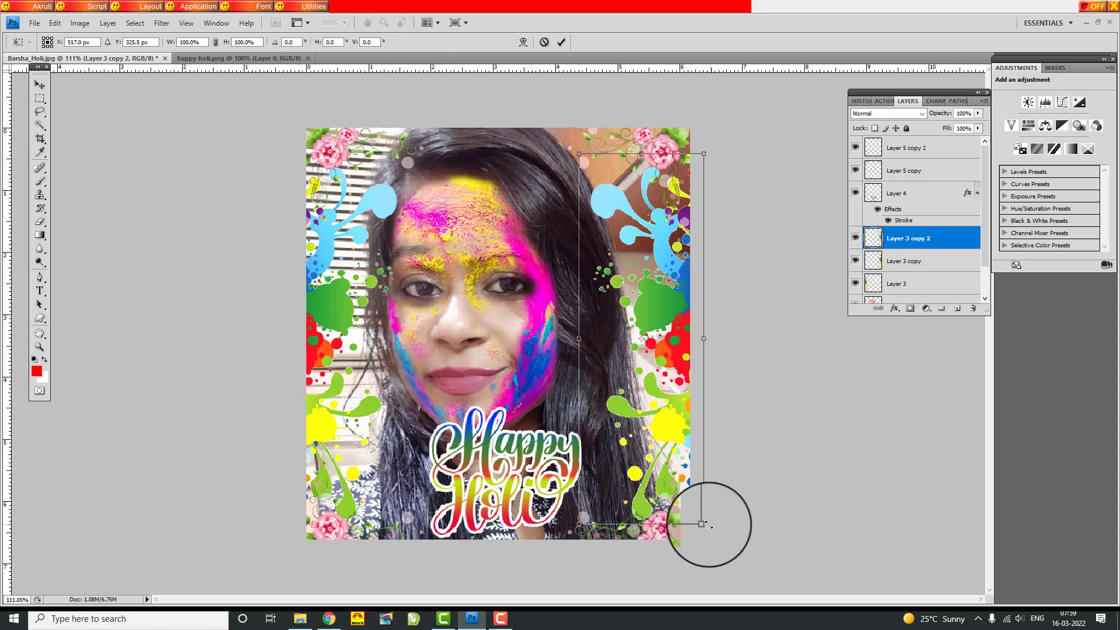
{"action": "left_click_drag", "start_coordinate": [704, 523], "coordinate": [695, 492]}
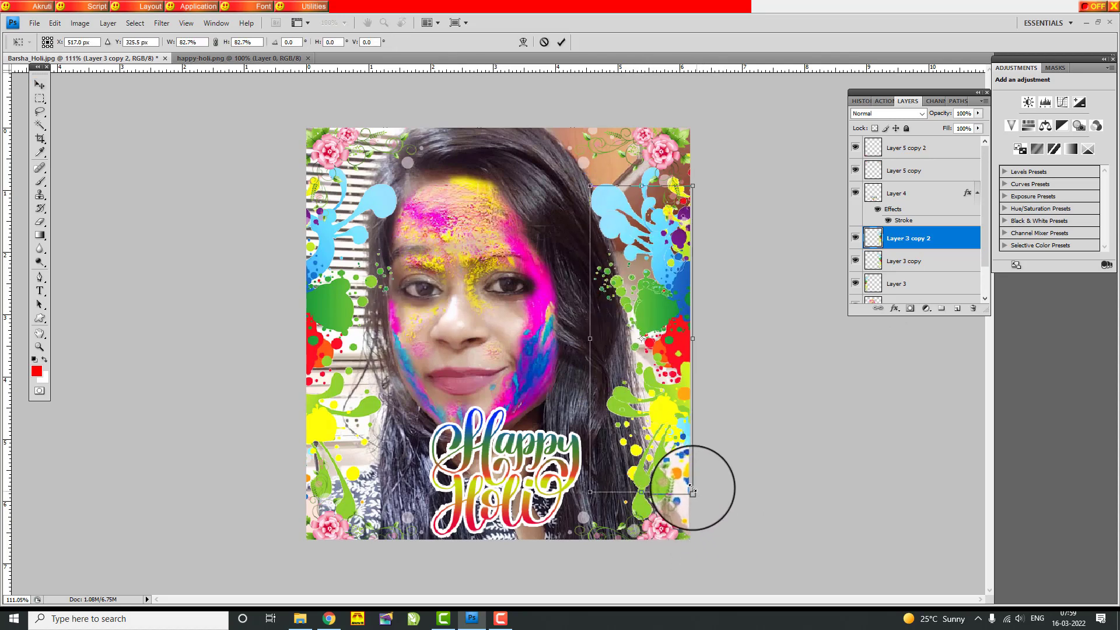
{"action": "key", "text": "Return"}
{"action": "left_click_drag", "start_coordinate": [655, 317], "coordinate": [604, 307]}
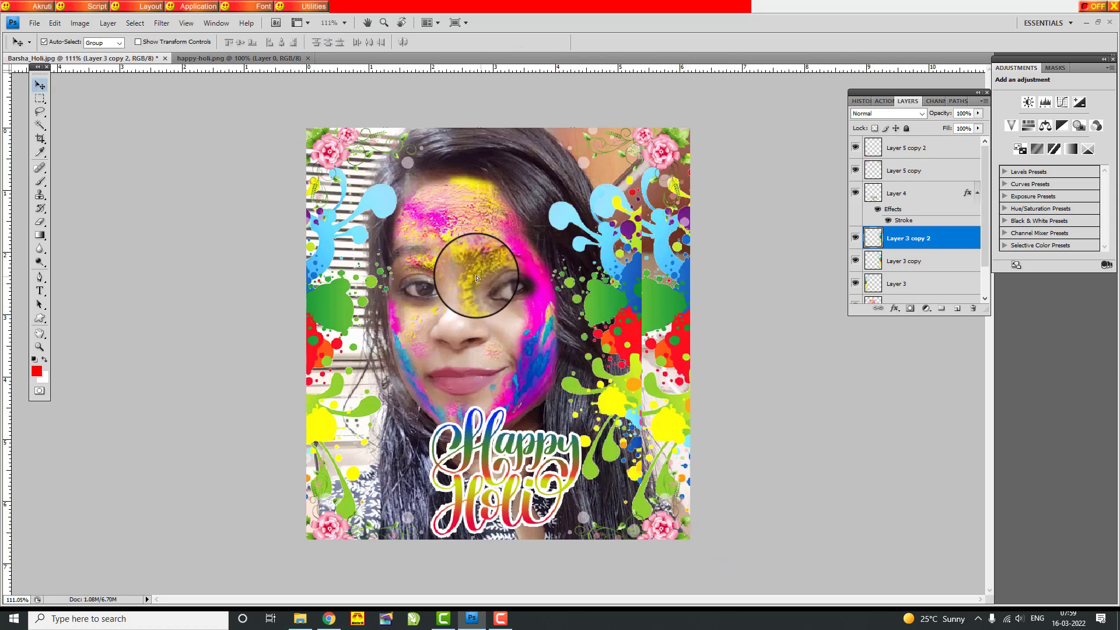
{"action": "left_click_drag", "start_coordinate": [476, 278], "coordinate": [465, 270]}
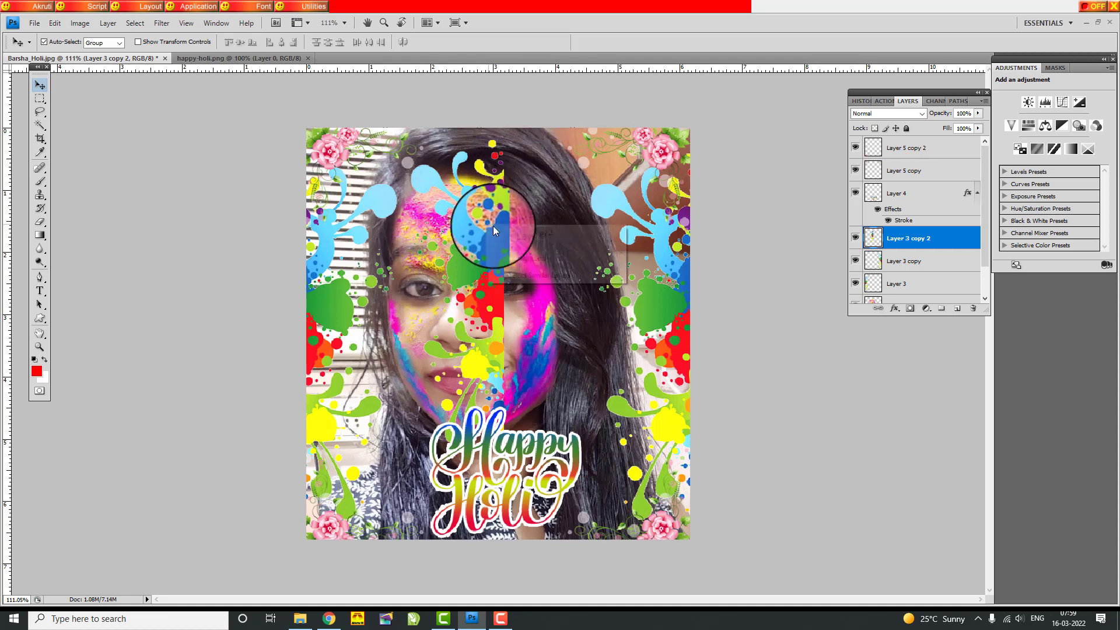
Rotate the duplicated colour splash by -90° and move it up along the portrait's top edge.
{"action": "key", "text": "ctrl+t"}
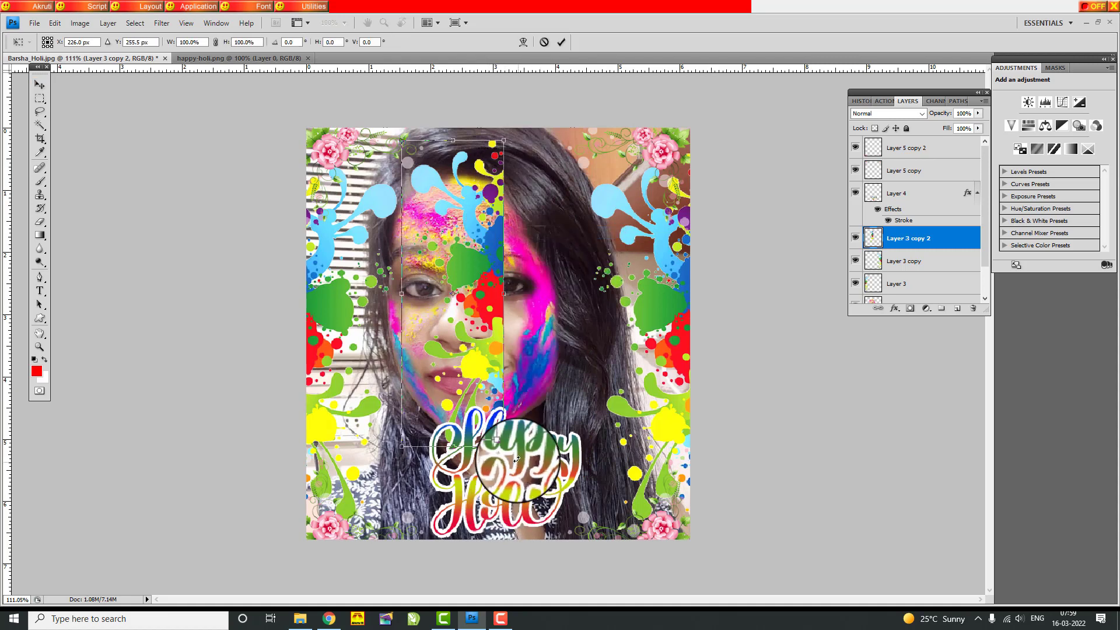
{"action": "left_click_drag", "start_coordinate": [532, 445], "coordinate": [623, 223]}
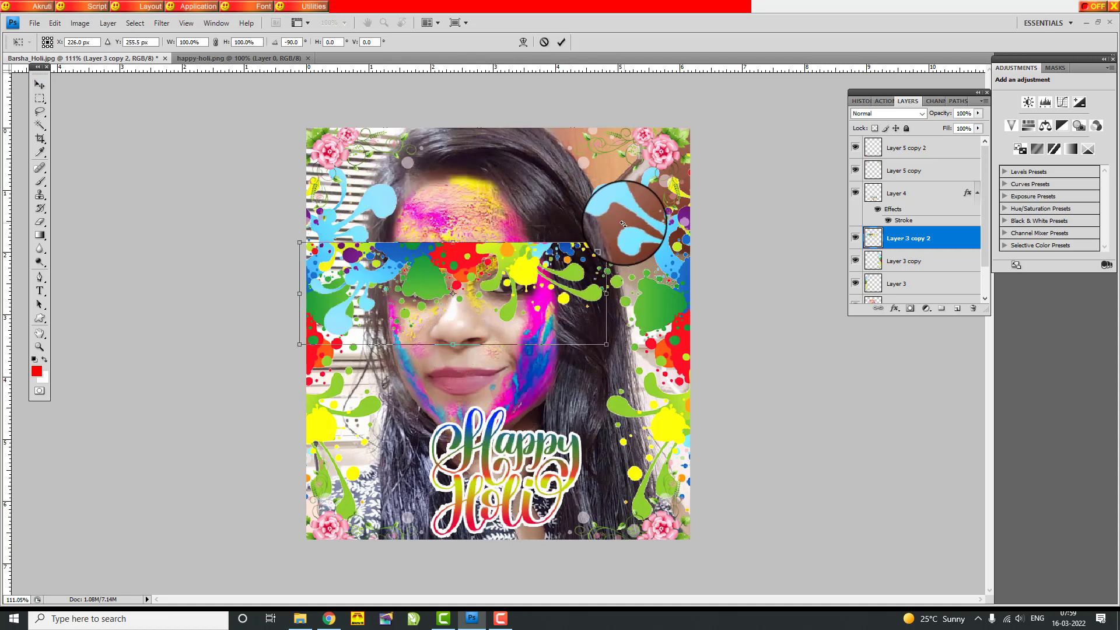
{"action": "key", "text": "Return"}
{"action": "left_click_drag", "start_coordinate": [513, 248], "coordinate": [590, 116]}
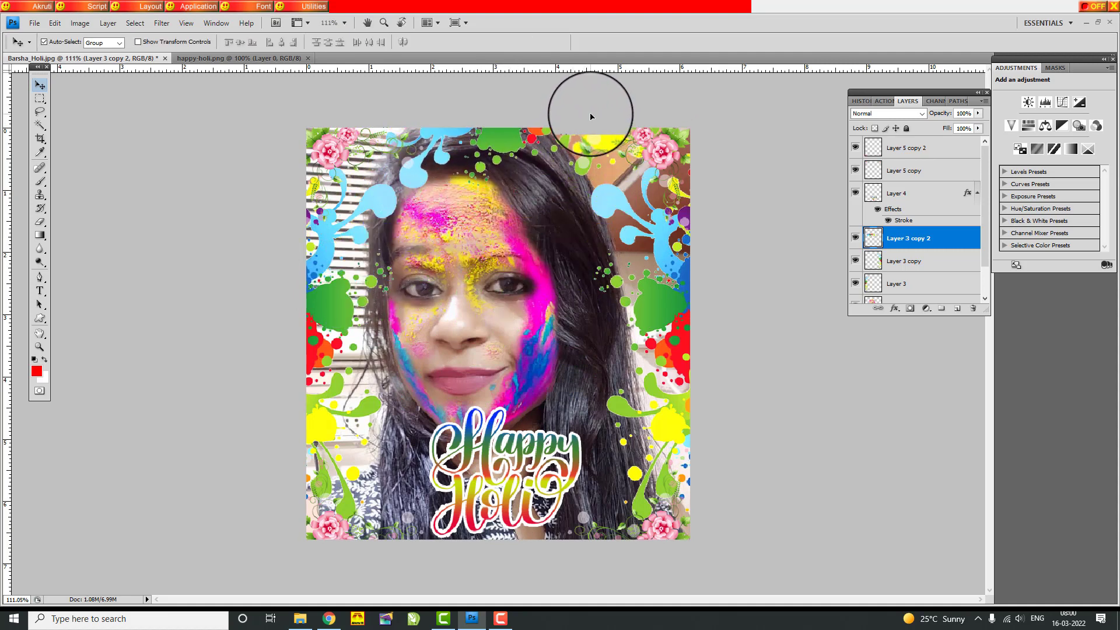
{"action": "scroll", "coordinate": [497, 306], "scroll_direction": "down", "scroll_amount": 1, "text": "alt"}
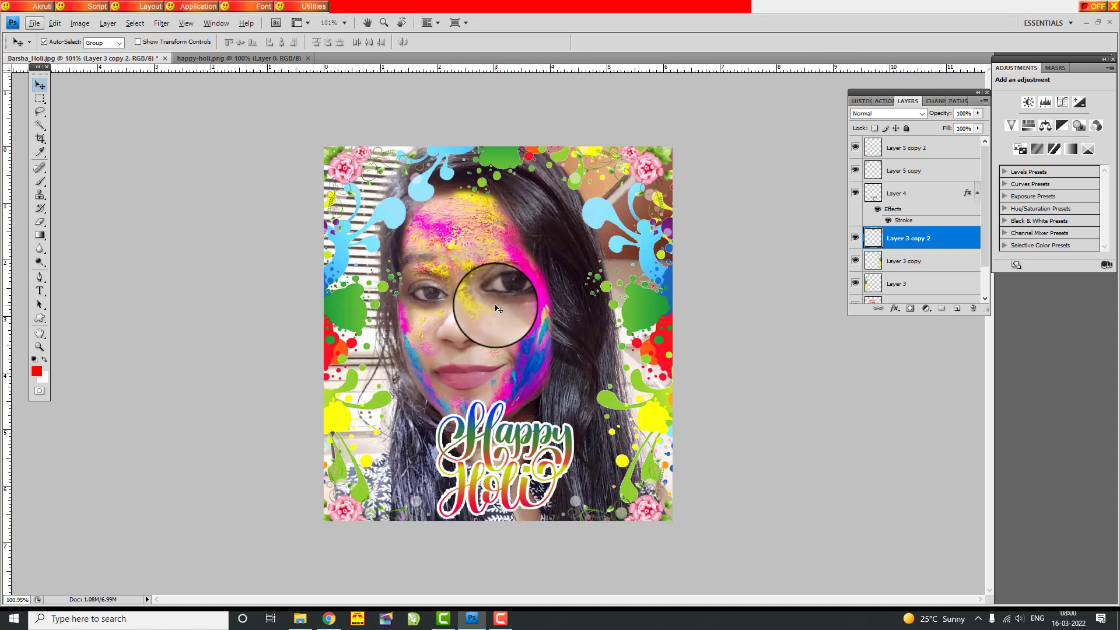
Save the layered document in Photoshop PSD format under its existing name, with Maximize compatibility enabled.
{"action": "key", "text": "ctrl+shift+s"}
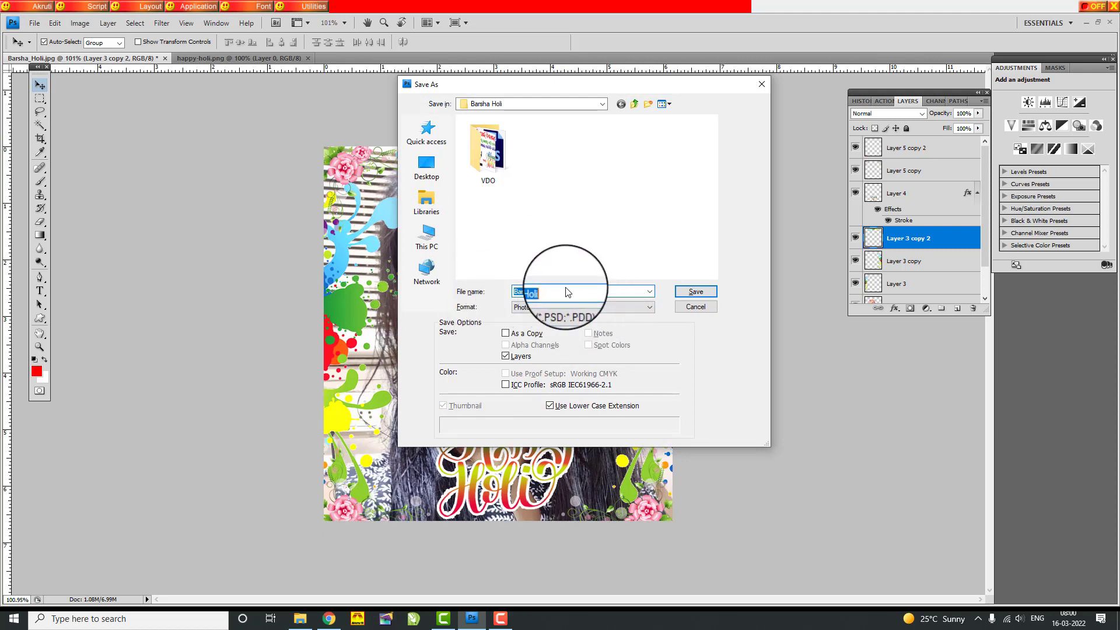
{"action": "left_click", "coordinate": [695, 290]}
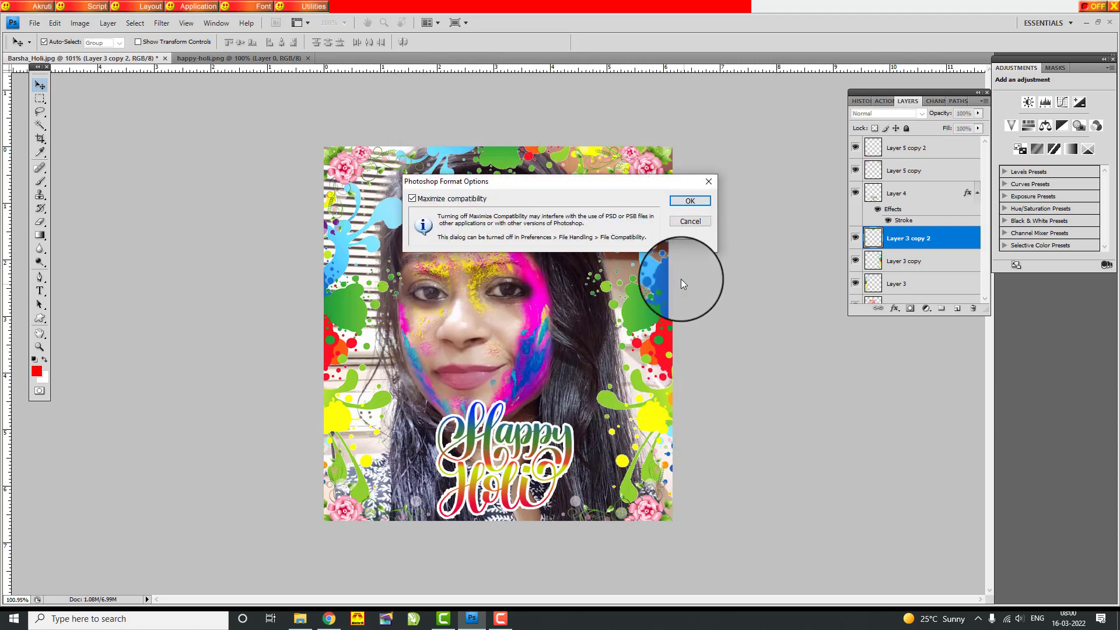
{"action": "left_click", "coordinate": [704, 190]}
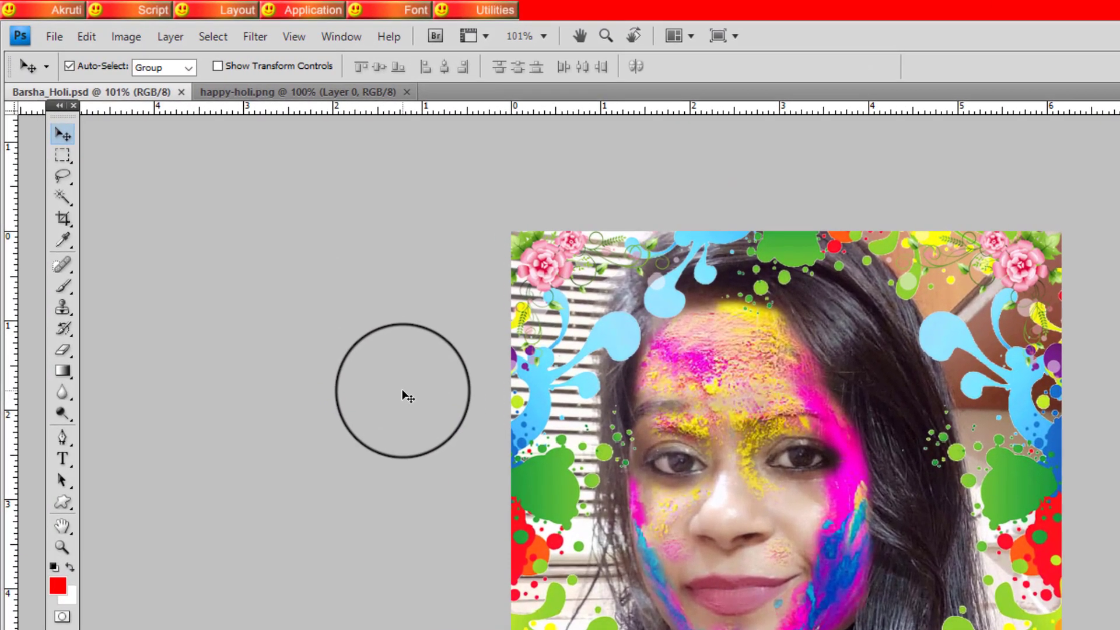
Start saving a copy of the finished portrait in JPEG format in the project folder.
{"action": "left_click", "coordinate": [54, 37]}
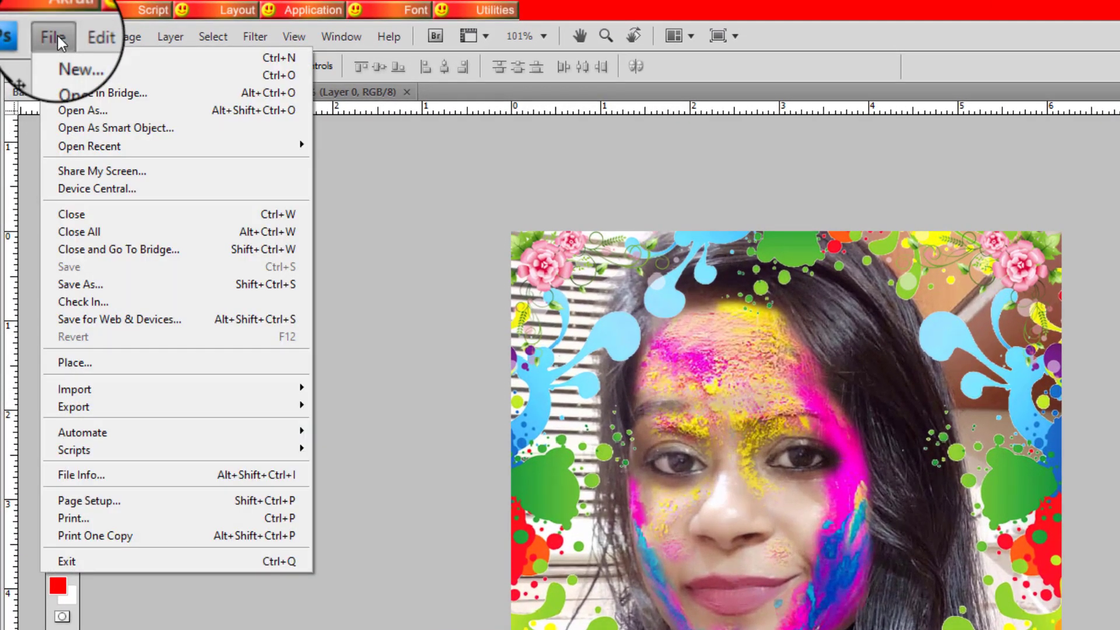
{"action": "left_click", "coordinate": [97, 284]}
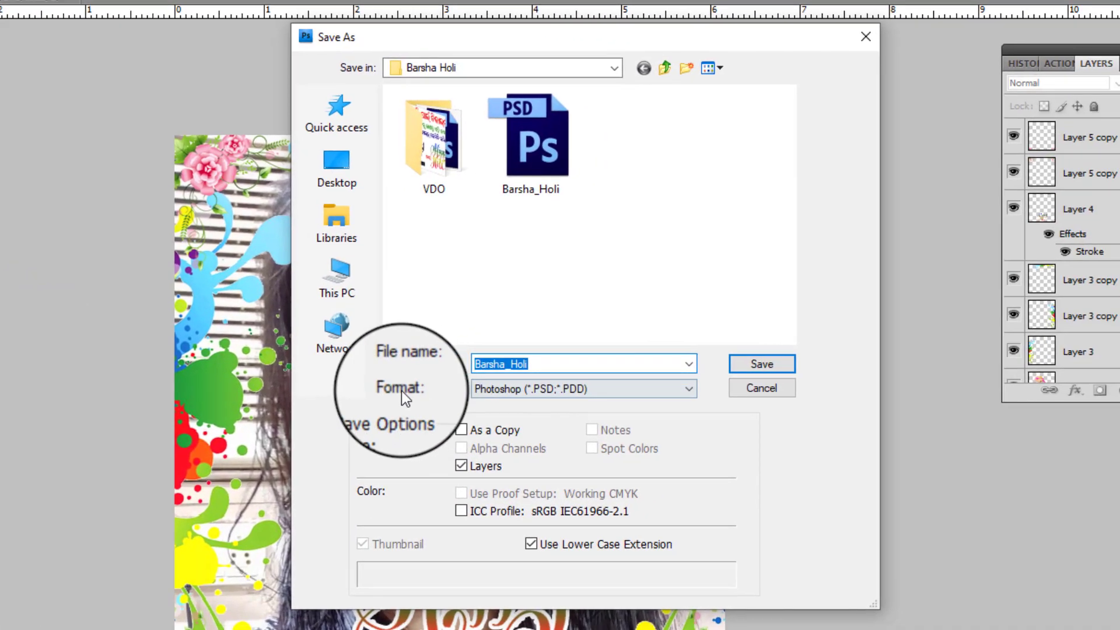
{"action": "left_click", "coordinate": [974, 482]}
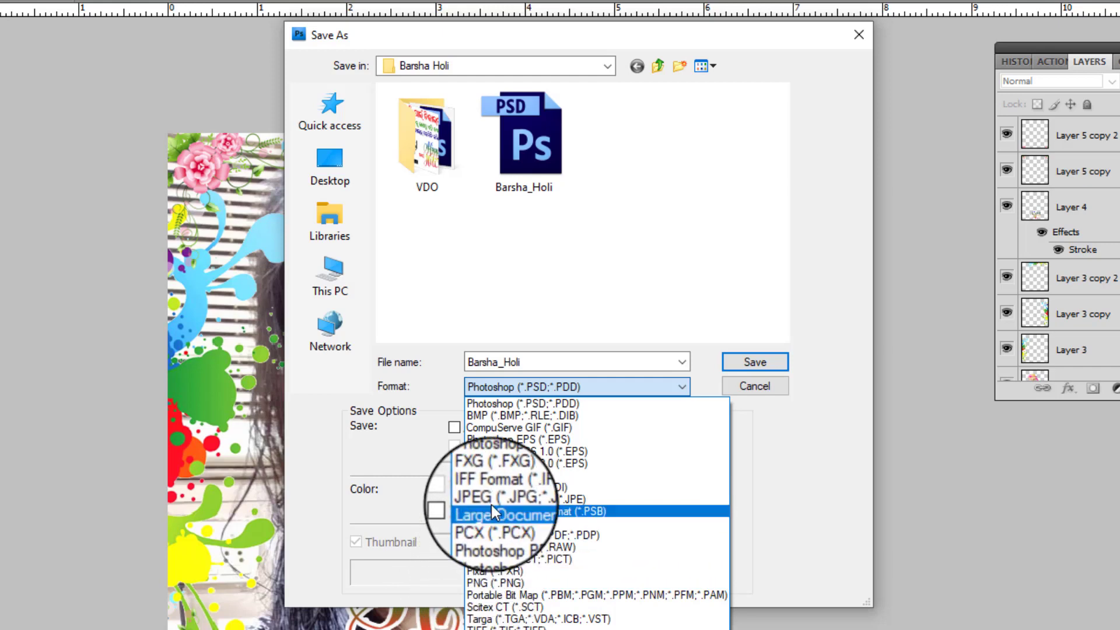
{"action": "left_click", "coordinate": [495, 488]}
{"action": "left_click", "coordinate": [540, 386]}
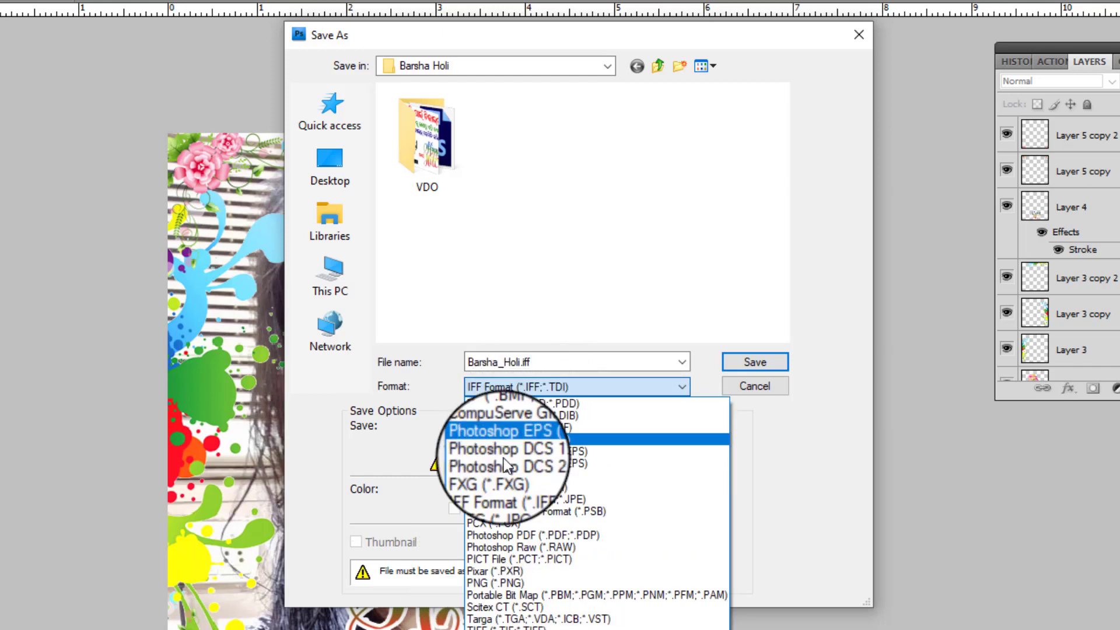
{"action": "left_click", "coordinate": [489, 491]}
{"action": "left_click", "coordinate": [512, 387]}
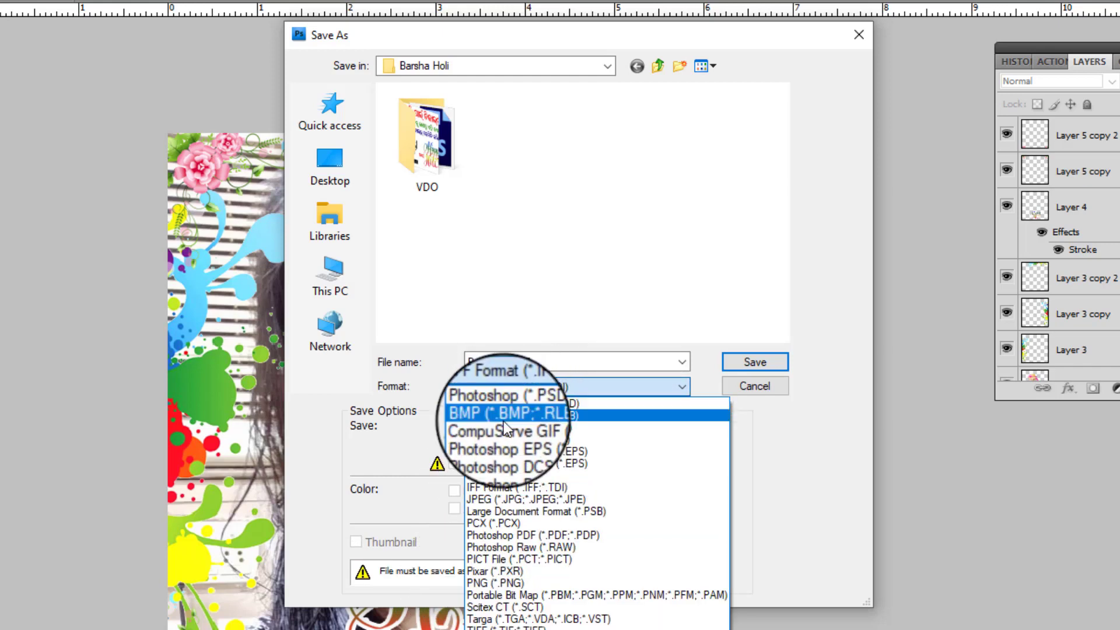
{"action": "left_click", "coordinate": [480, 500]}
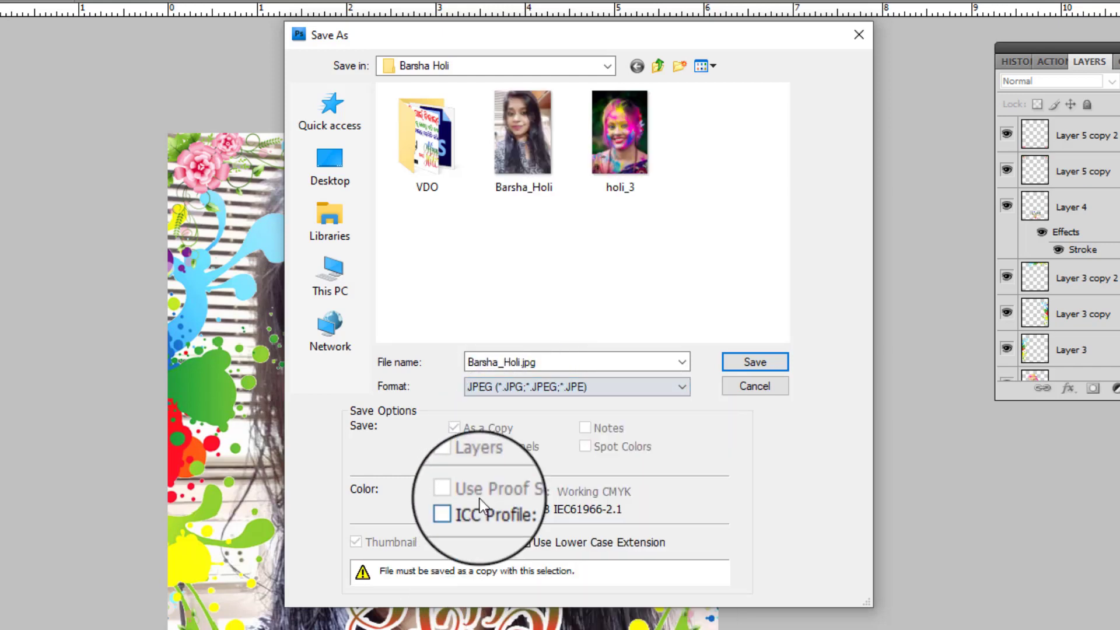
Add the suffix _2 to the existing file name and save the JPEG copy with the offered JPEG options.
{"action": "left_click", "coordinate": [755, 368]}
{"action": "left_click", "coordinate": [579, 277]}
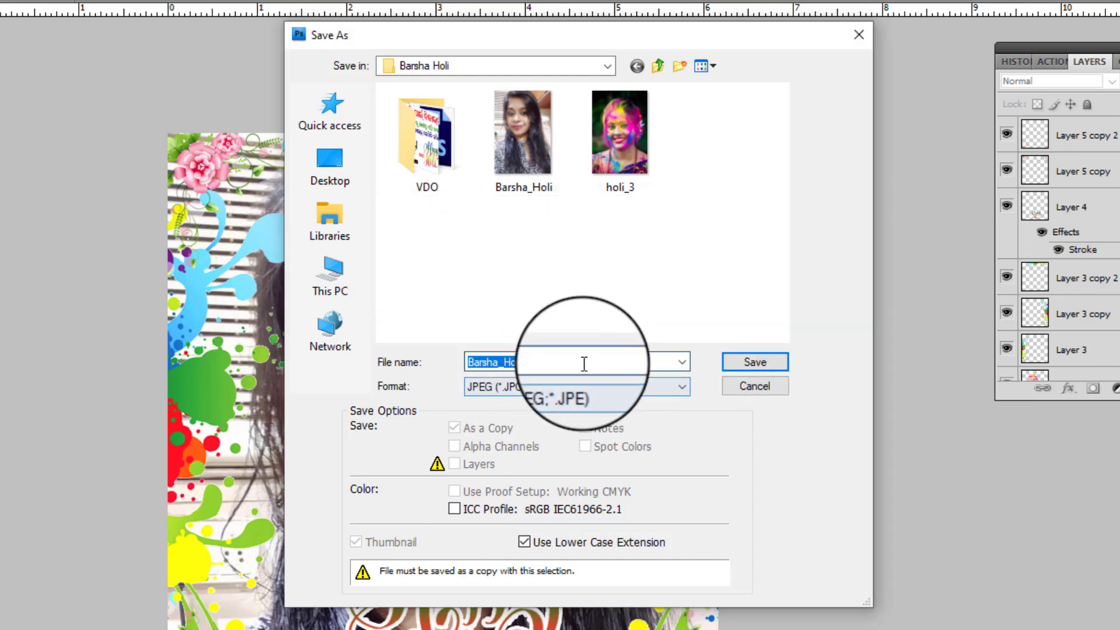
{"action": "left_click", "coordinate": [584, 364]}
{"action": "key", "text": "BackSpace"}
{"action": "key", "text": "BackSpace"}
{"action": "key", "text": "BackSpace"}
{"action": "key", "text": "BackSpace"}
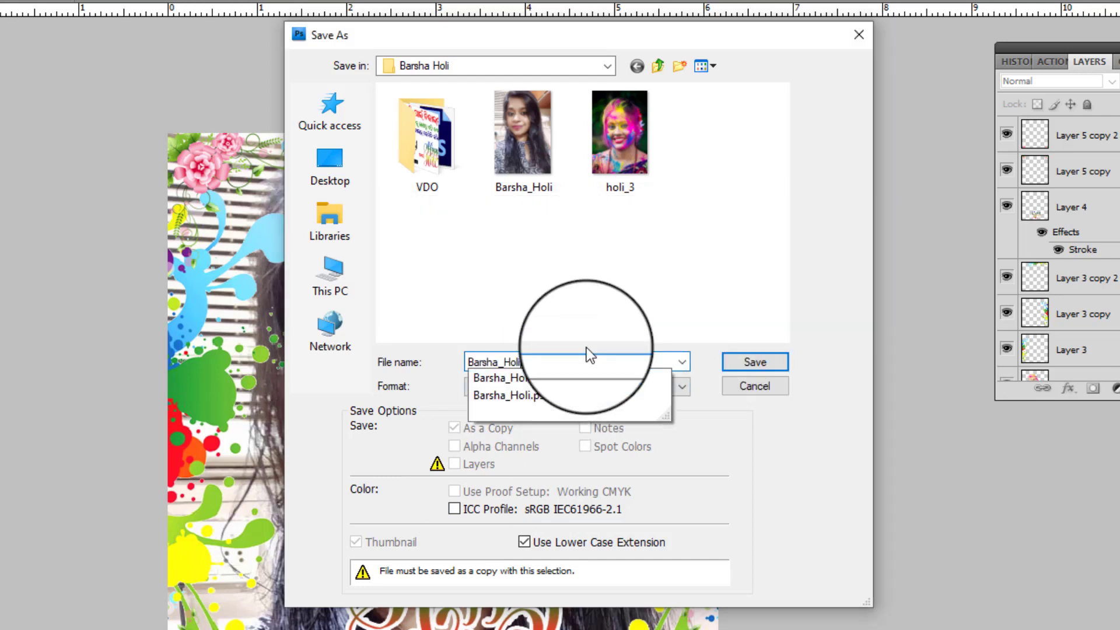
{"action": "key", "text": "BackSpace"}
{"action": "key", "text": "BackSpace"}
{"action": "key", "text": "BackSpace"}
{"action": "key", "text": "BackSpace"}
{"action": "type", "text": "Holi_2"}
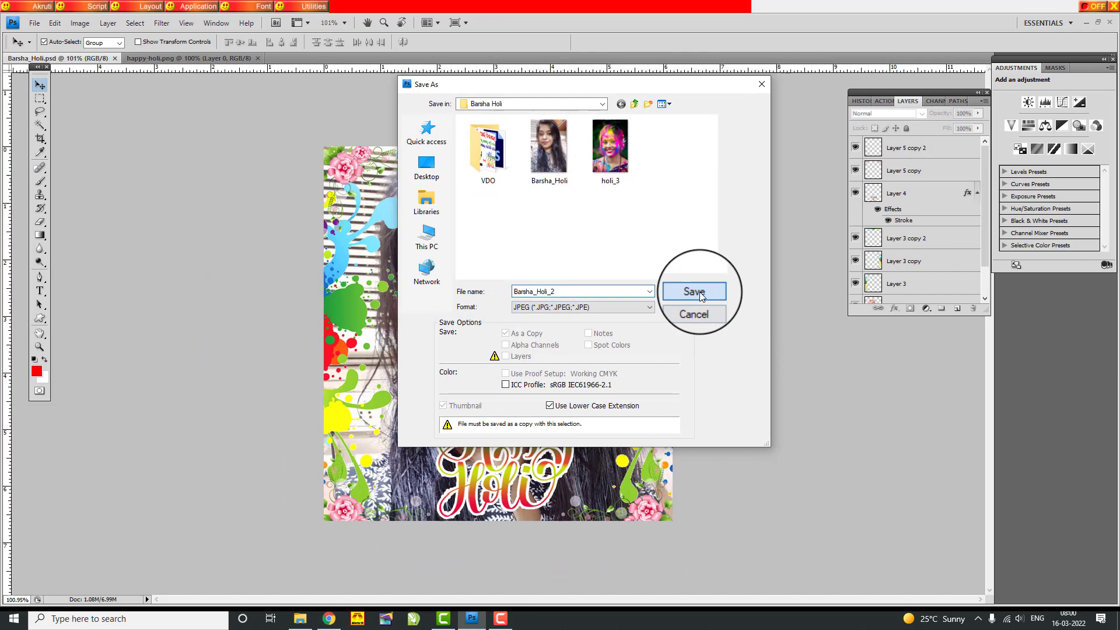
{"action": "left_click", "coordinate": [694, 292]}
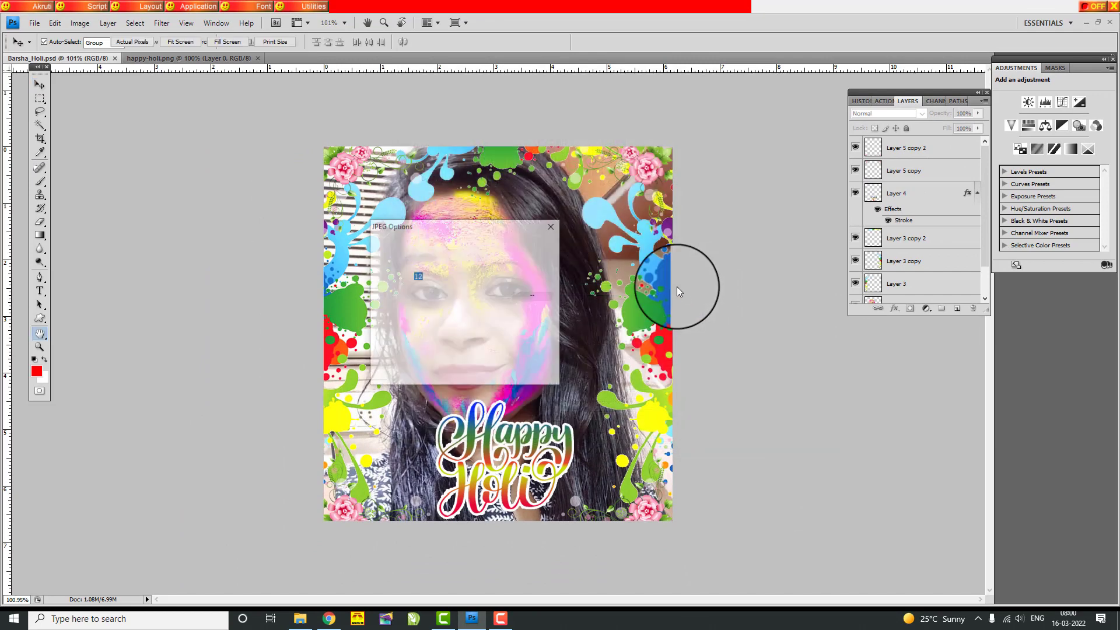
{"action": "left_click", "coordinate": [528, 232]}
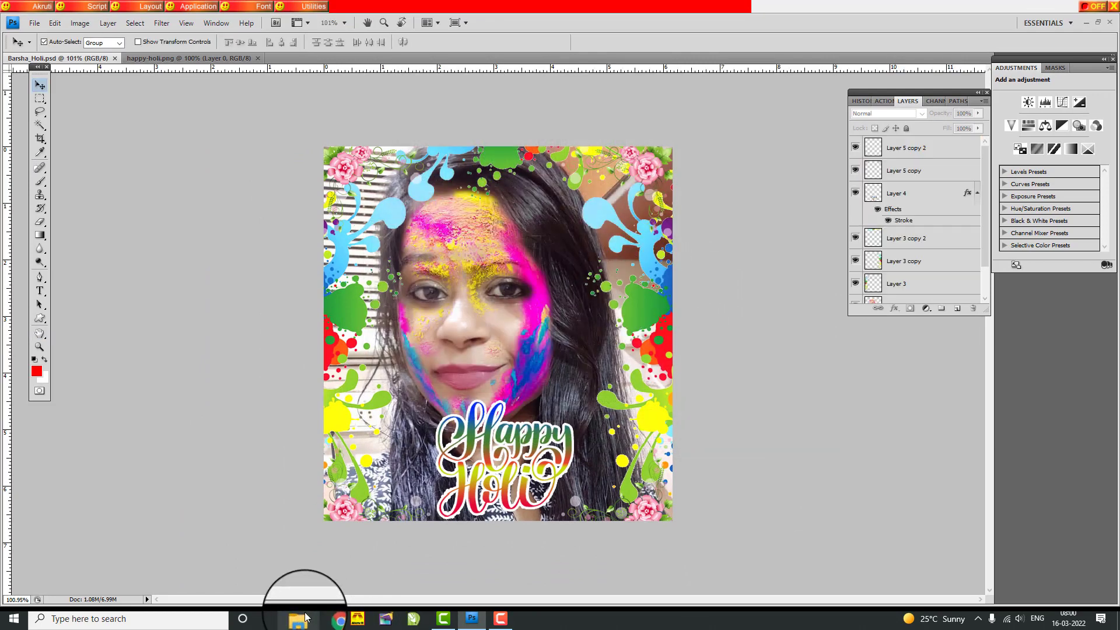
Switch to File Explorer and check the exported JPEG with the _2 suffix in the project folder.
{"action": "left_click", "coordinate": [299, 617]}
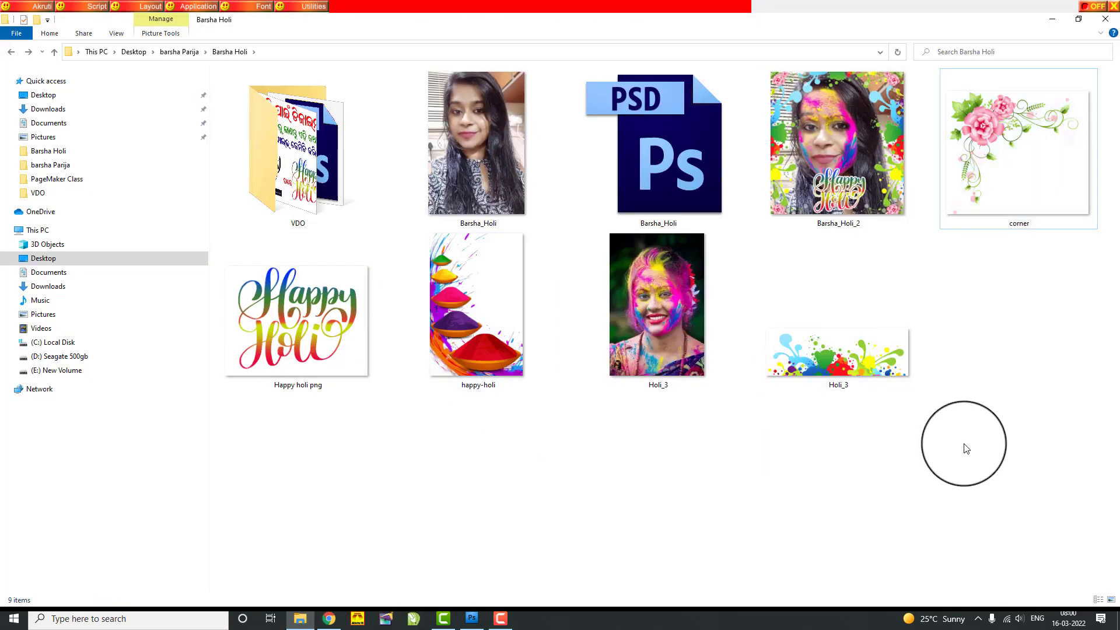
{"action": "left_click", "coordinate": [855, 90]}
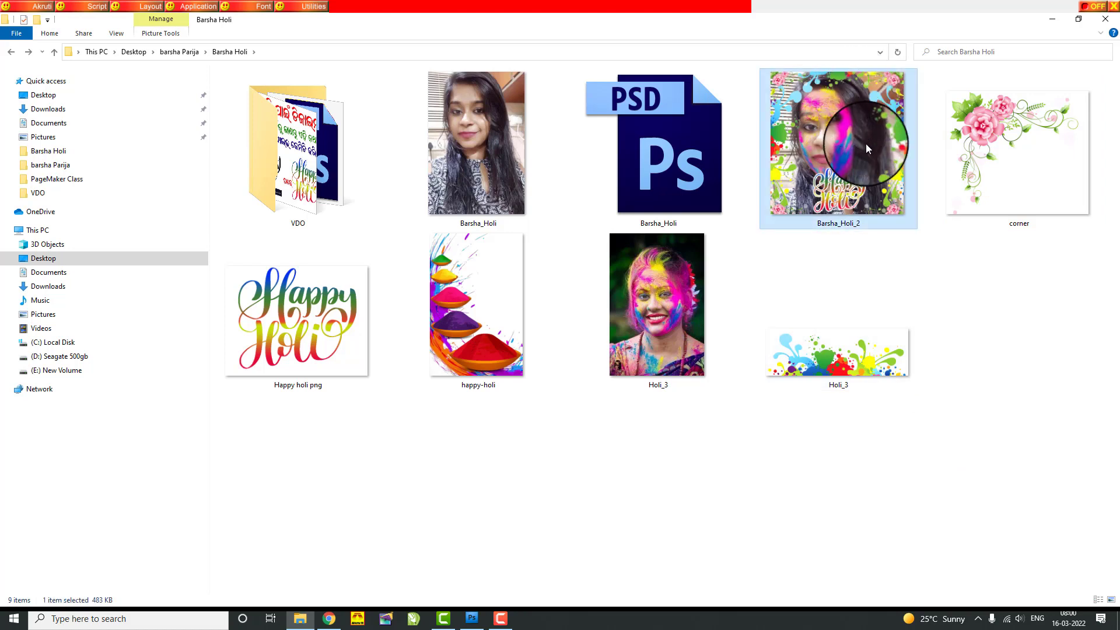
{"action": "left_click", "coordinate": [962, 315]}
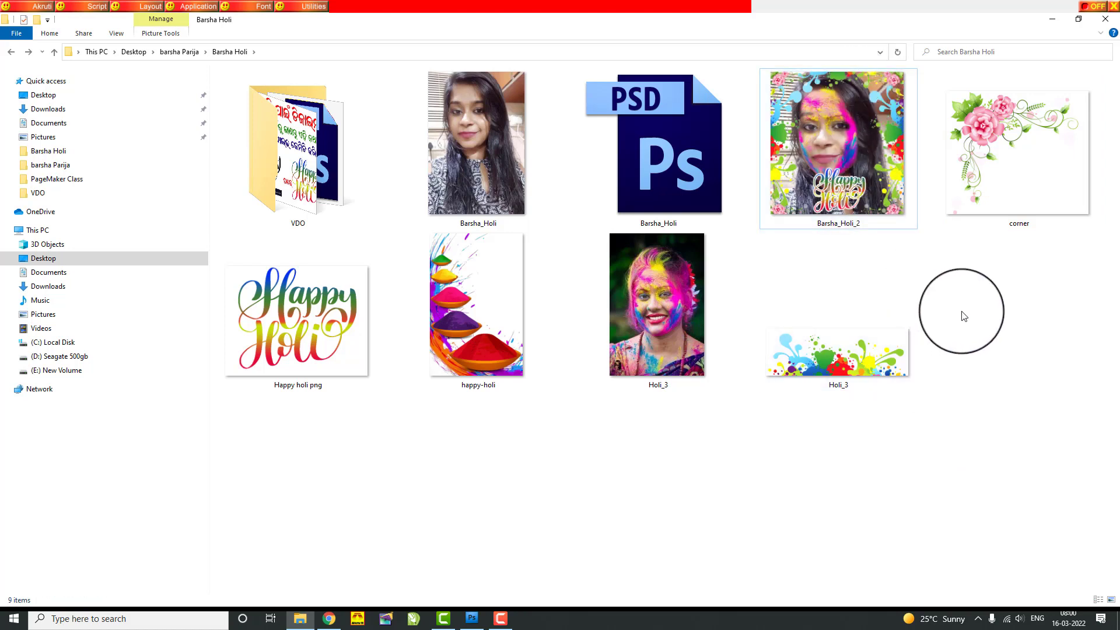